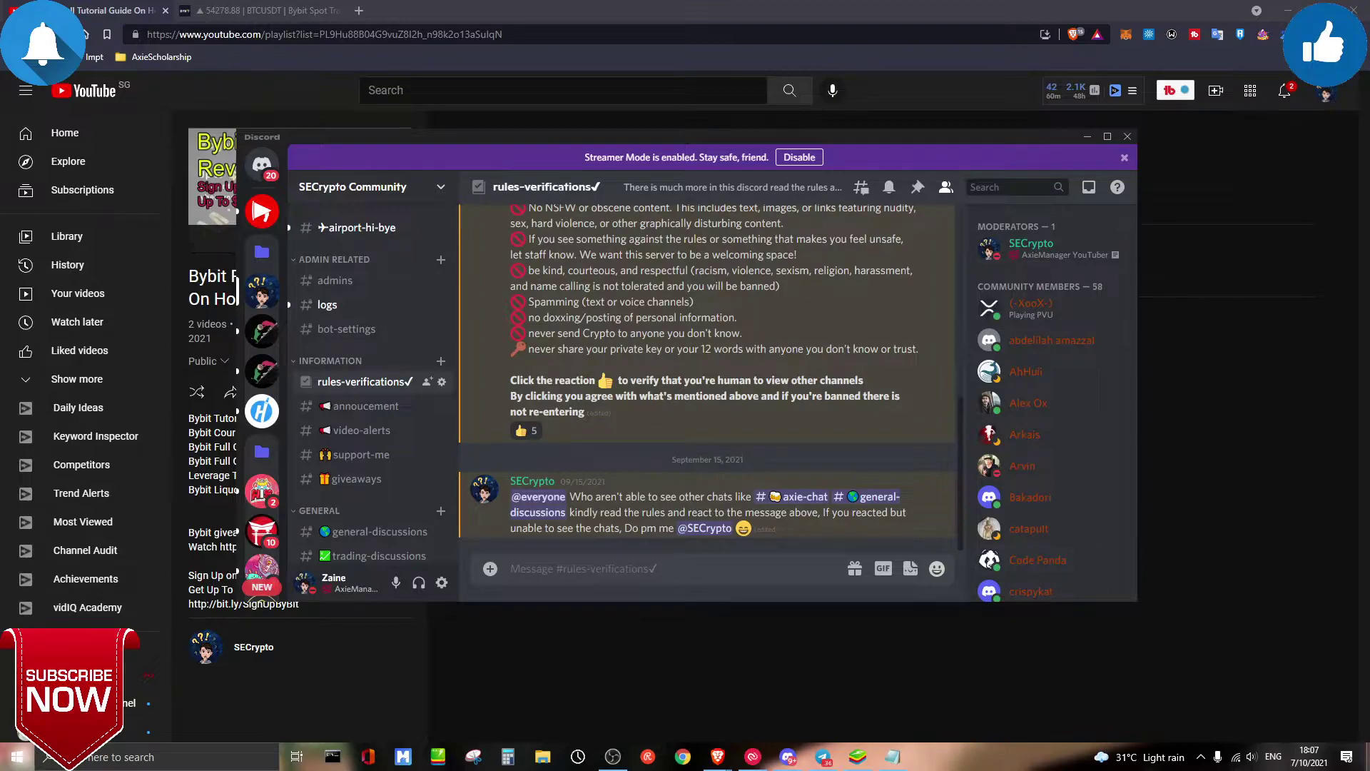
- Switch to the Bybit spot trading page, connect the Windscribe VPN to Paris and reload the page
{"action": "left_click", "coordinate": [1256, 608]}
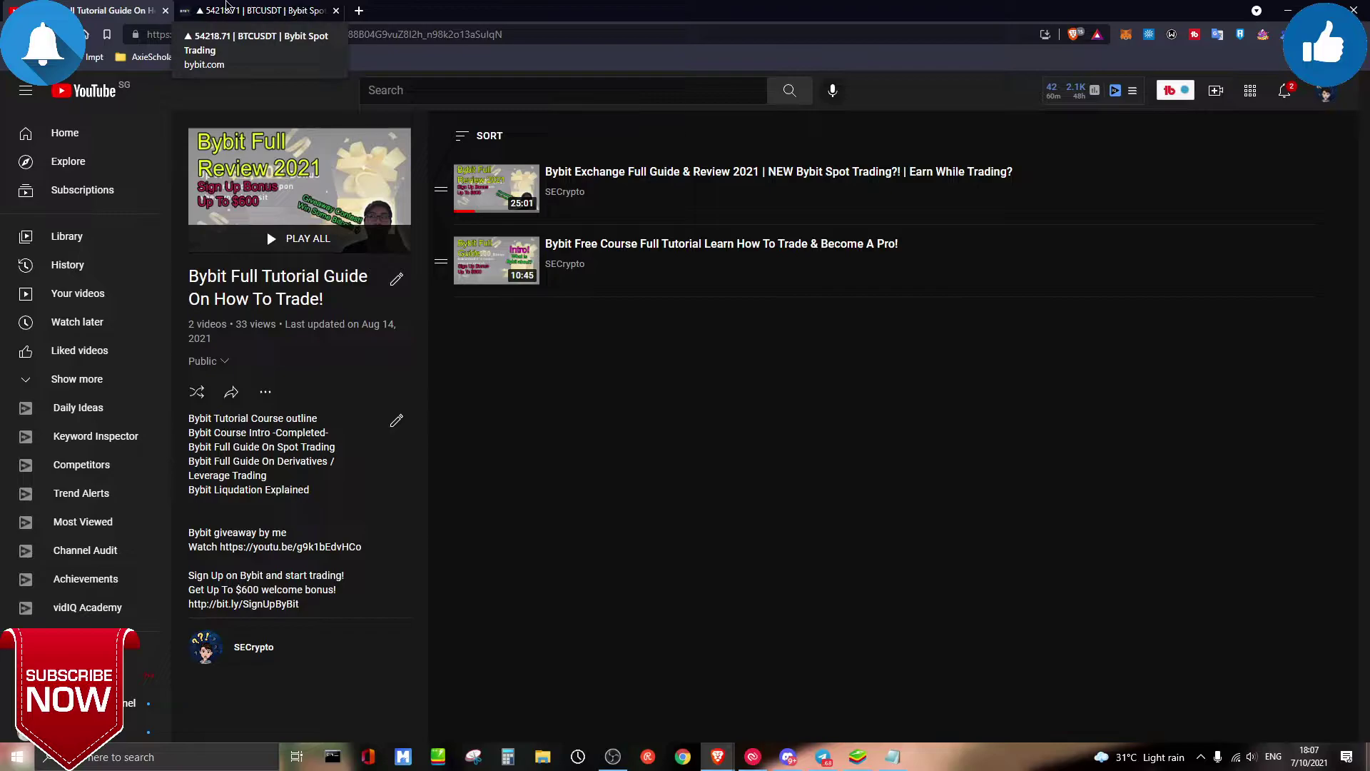
{"action": "left_click", "coordinate": [251, 9]}
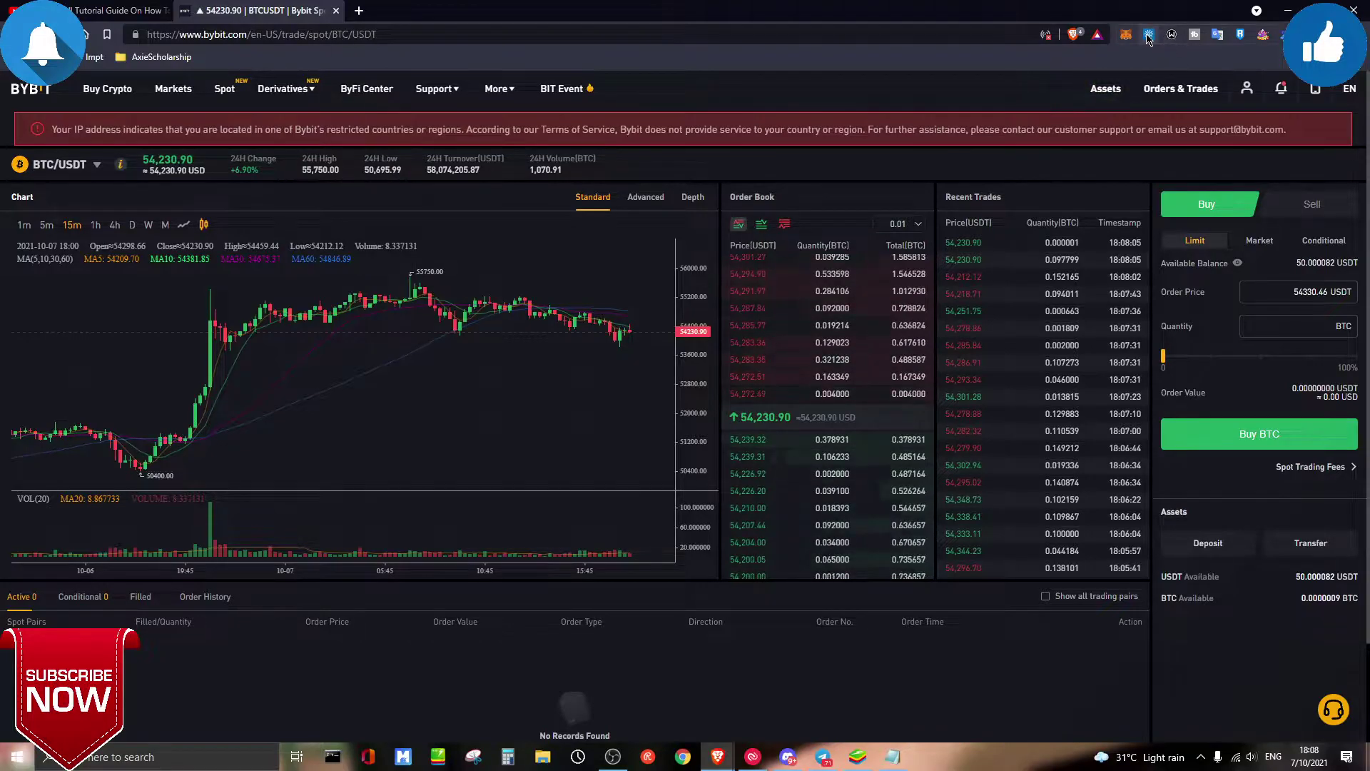
{"action": "left_click", "coordinate": [1172, 36]}
{"action": "left_click", "coordinate": [1103, 128]}
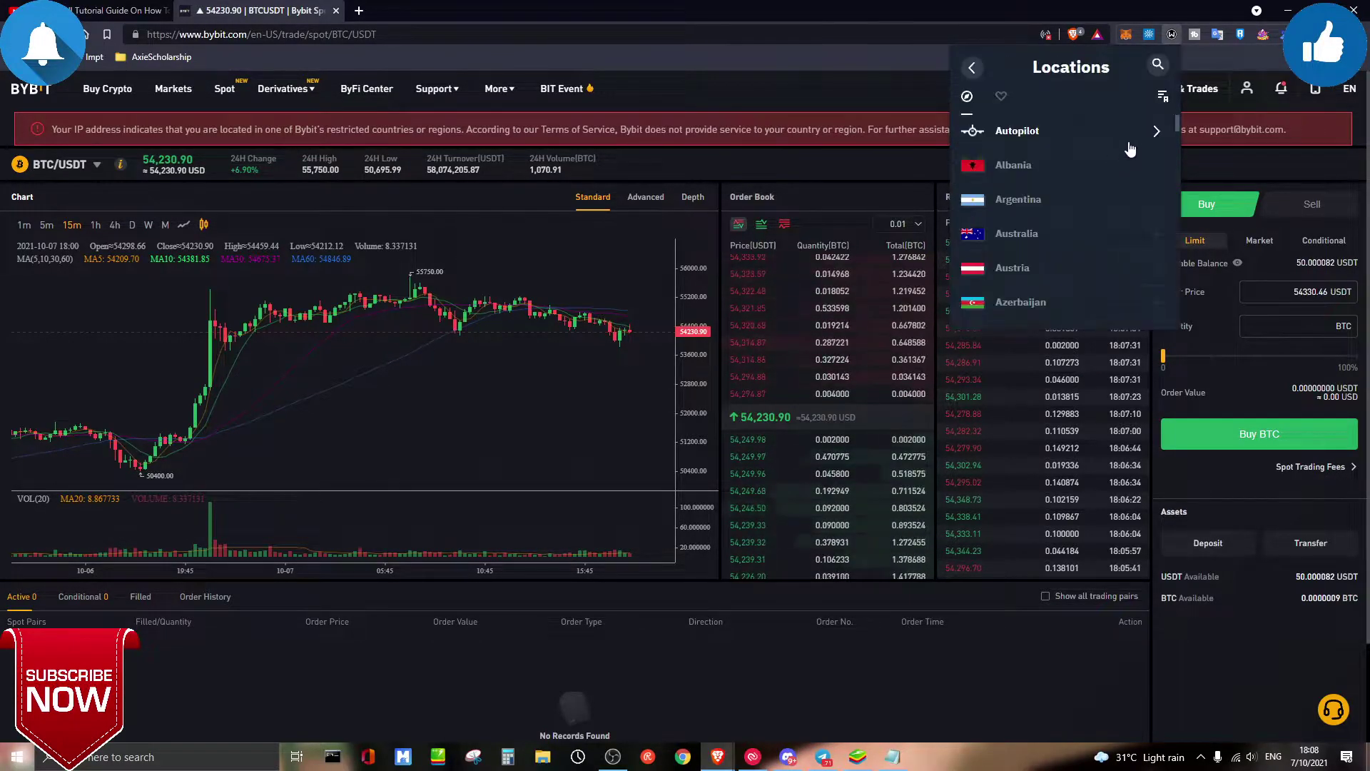
{"action": "scroll", "coordinate": [1057, 265], "scroll_direction": "down", "scroll_amount": 8}
{"action": "left_click", "coordinate": [1089, 244]}
{"action": "left_click", "coordinate": [1035, 277]}
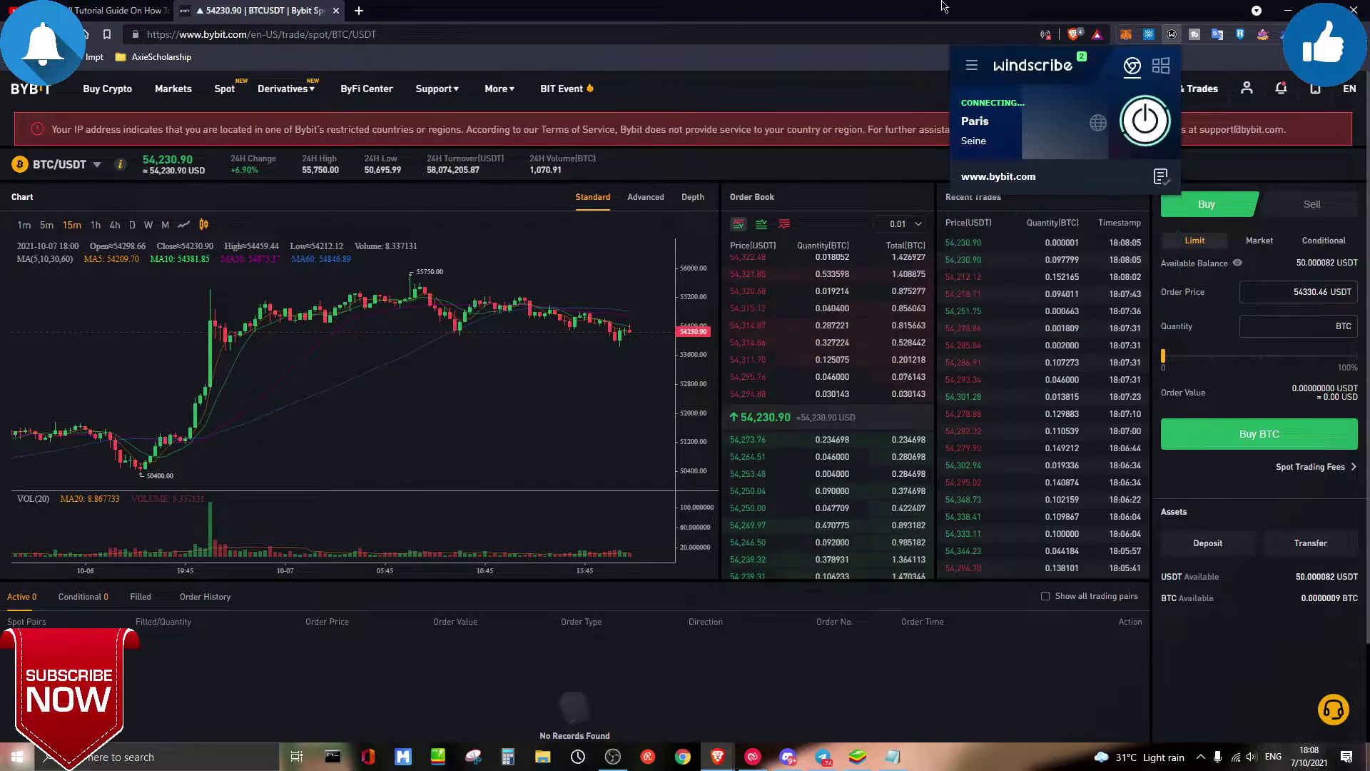
{"action": "left_click", "coordinate": [937, 6]}
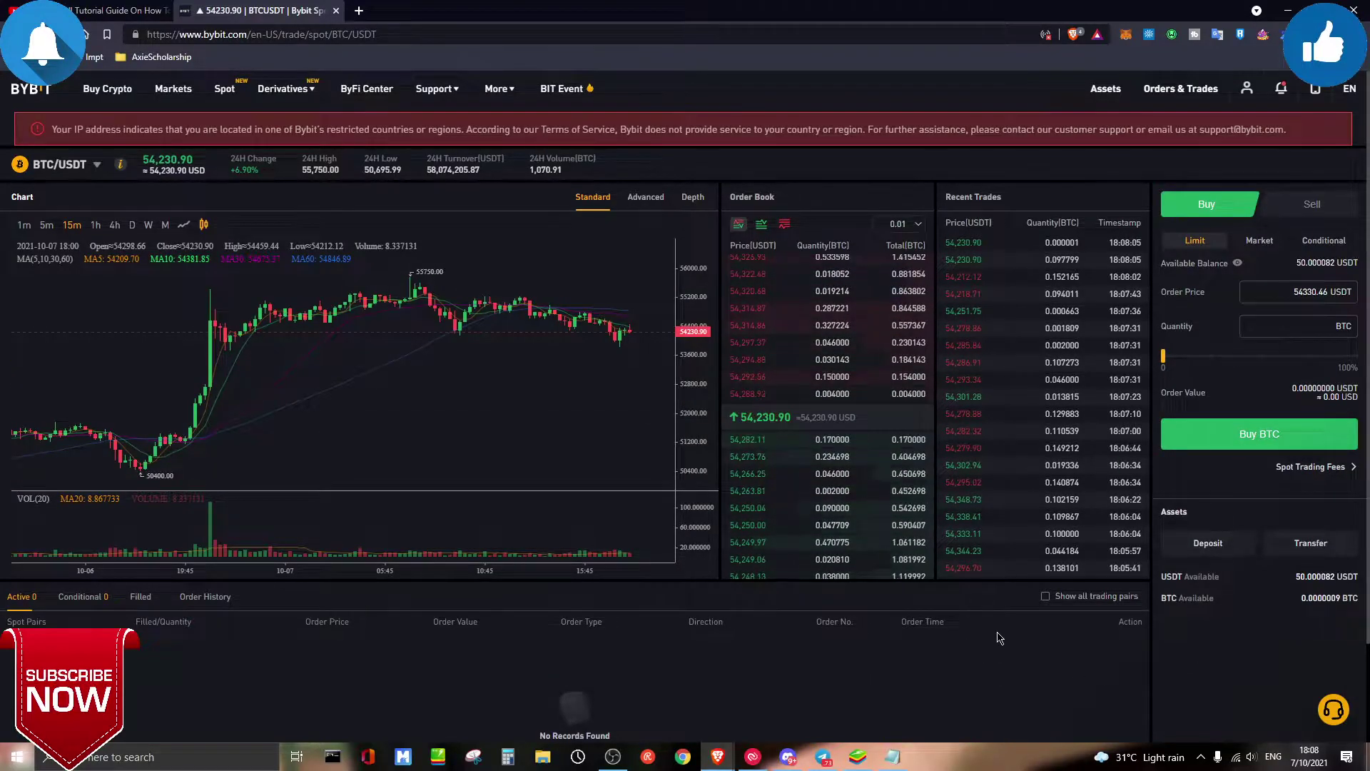
{"action": "key", "text": "F5"}
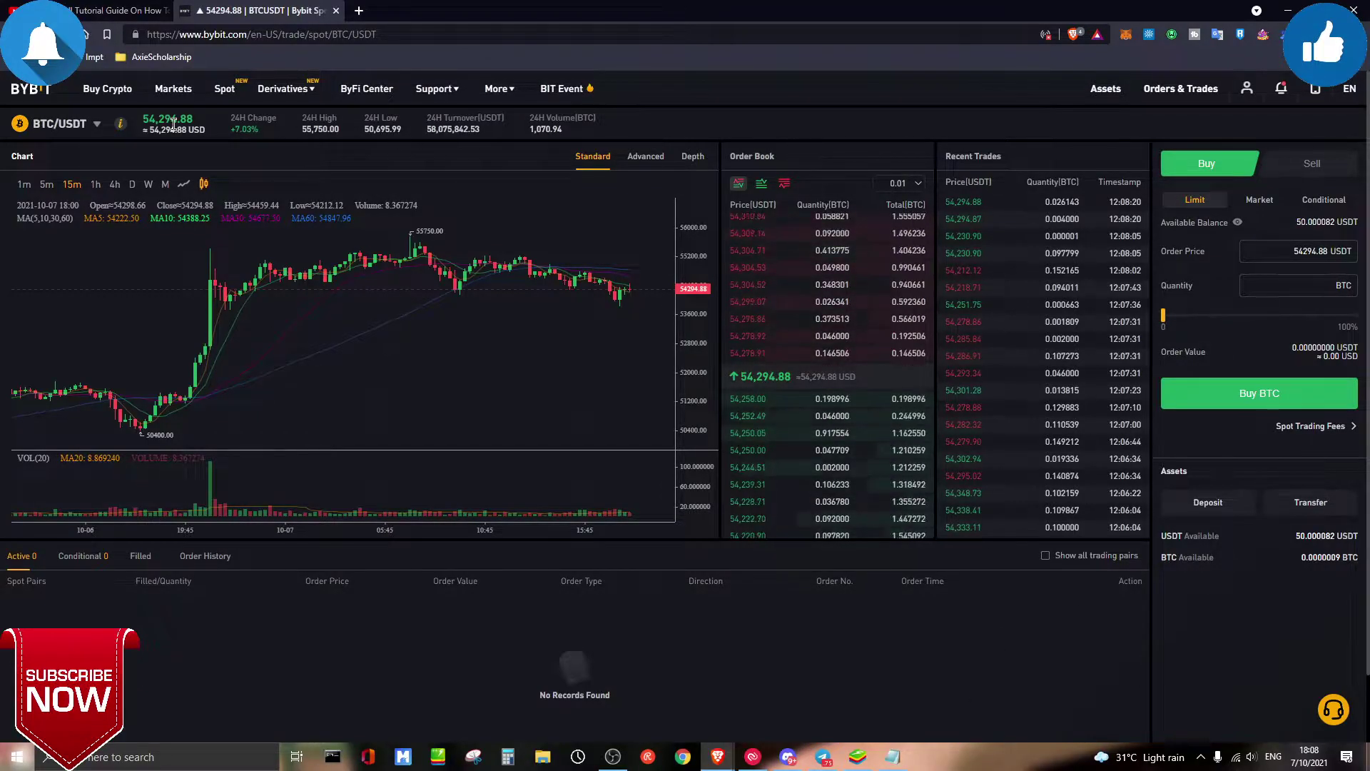
- Browse the coins offered against USDT and against BTC in the spot trading pair list
{"action": "left_click", "coordinate": [69, 126]}
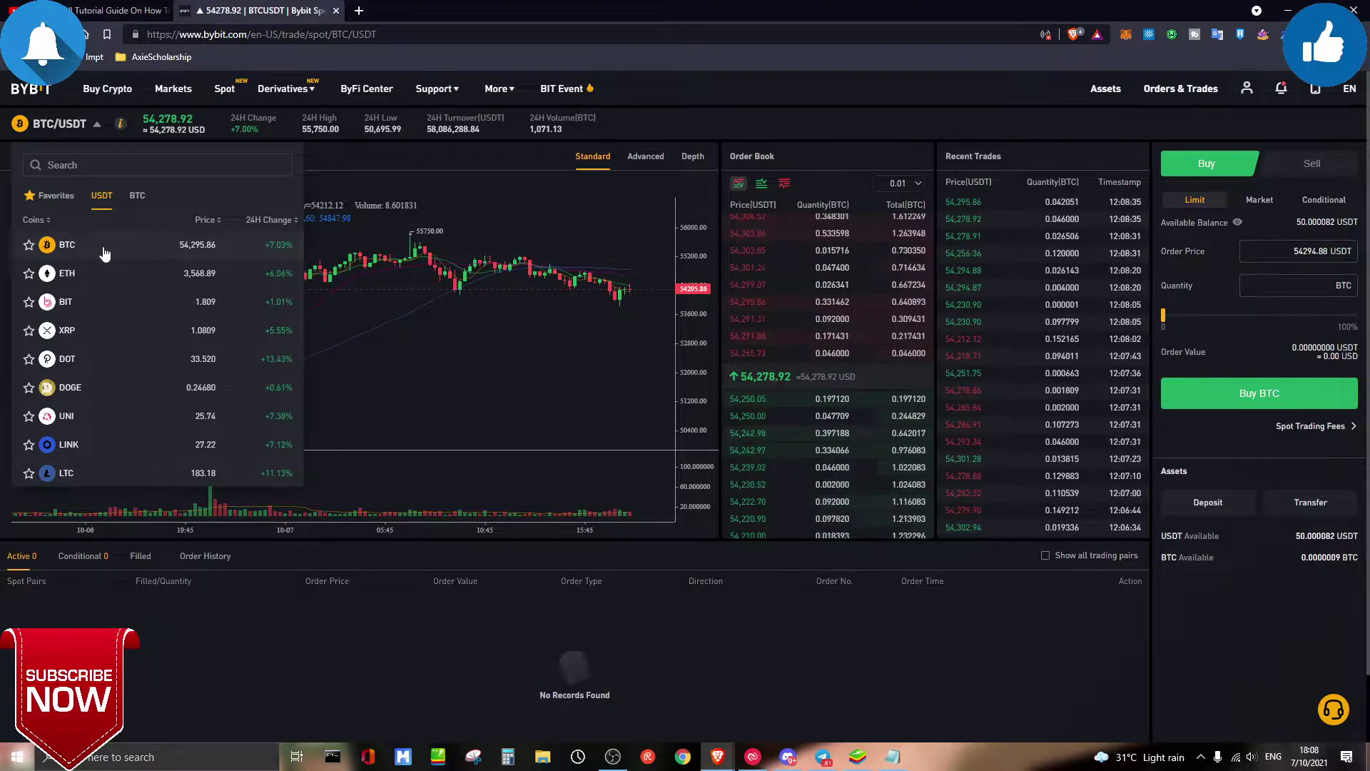
{"action": "scroll", "coordinate": [104, 254], "scroll_direction": "down", "scroll_amount": 8}
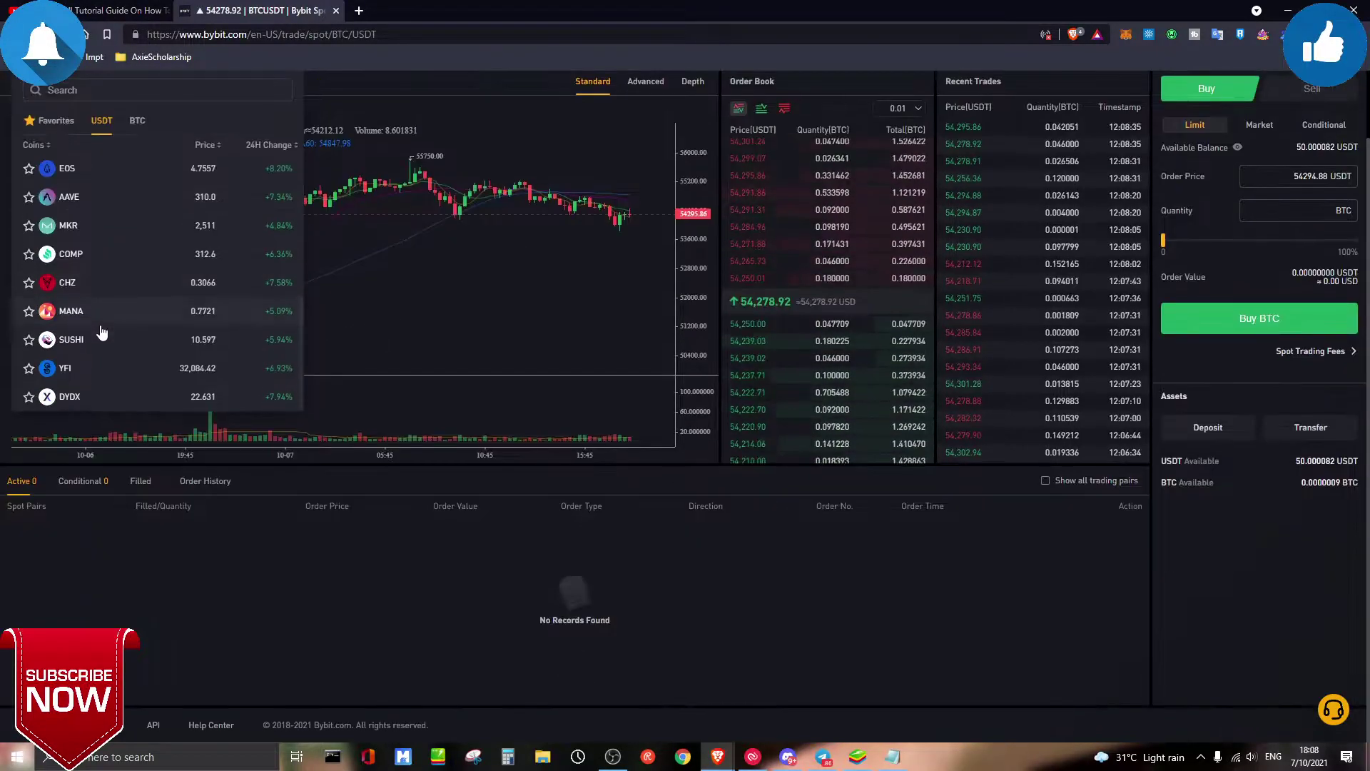
{"action": "scroll", "coordinate": [107, 321], "scroll_direction": "up", "scroll_amount": 8}
{"action": "left_click", "coordinate": [137, 192]}
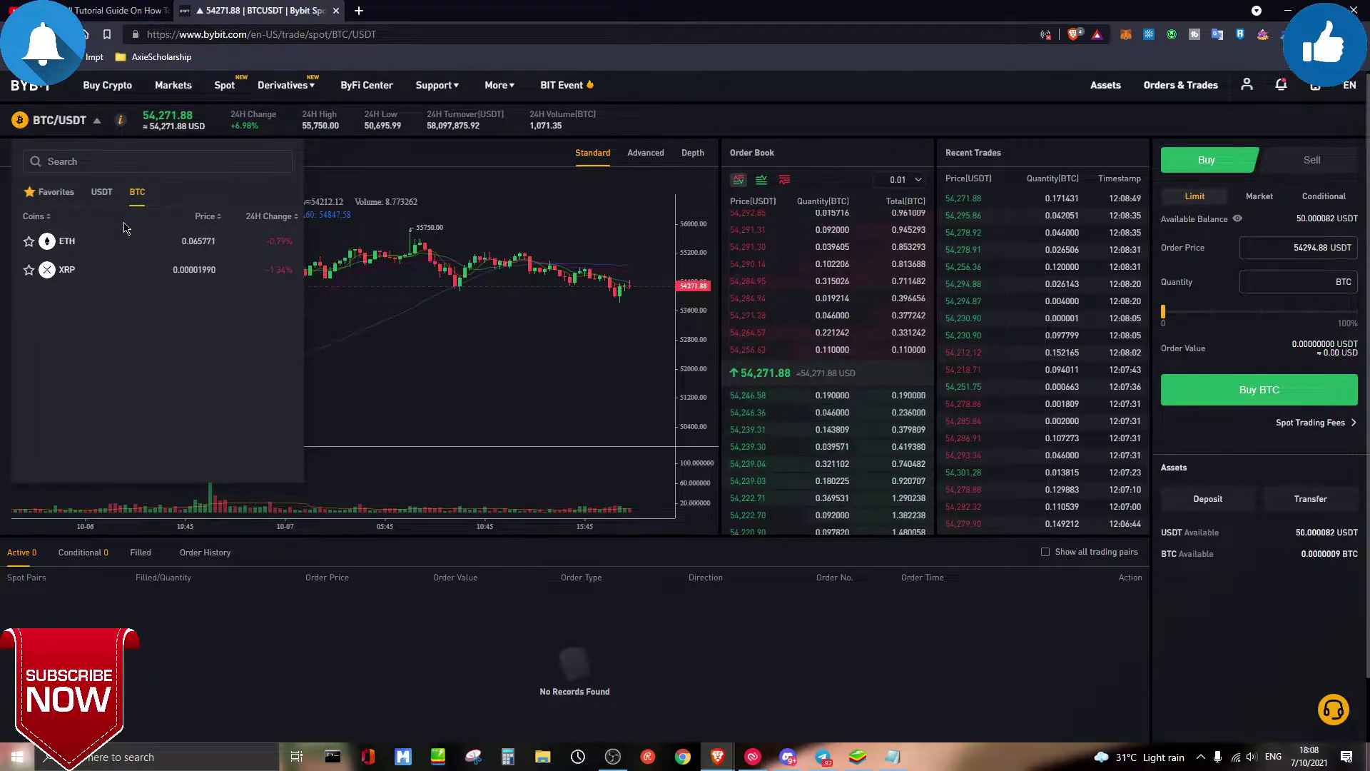
{"action": "left_click", "coordinate": [102, 199]}
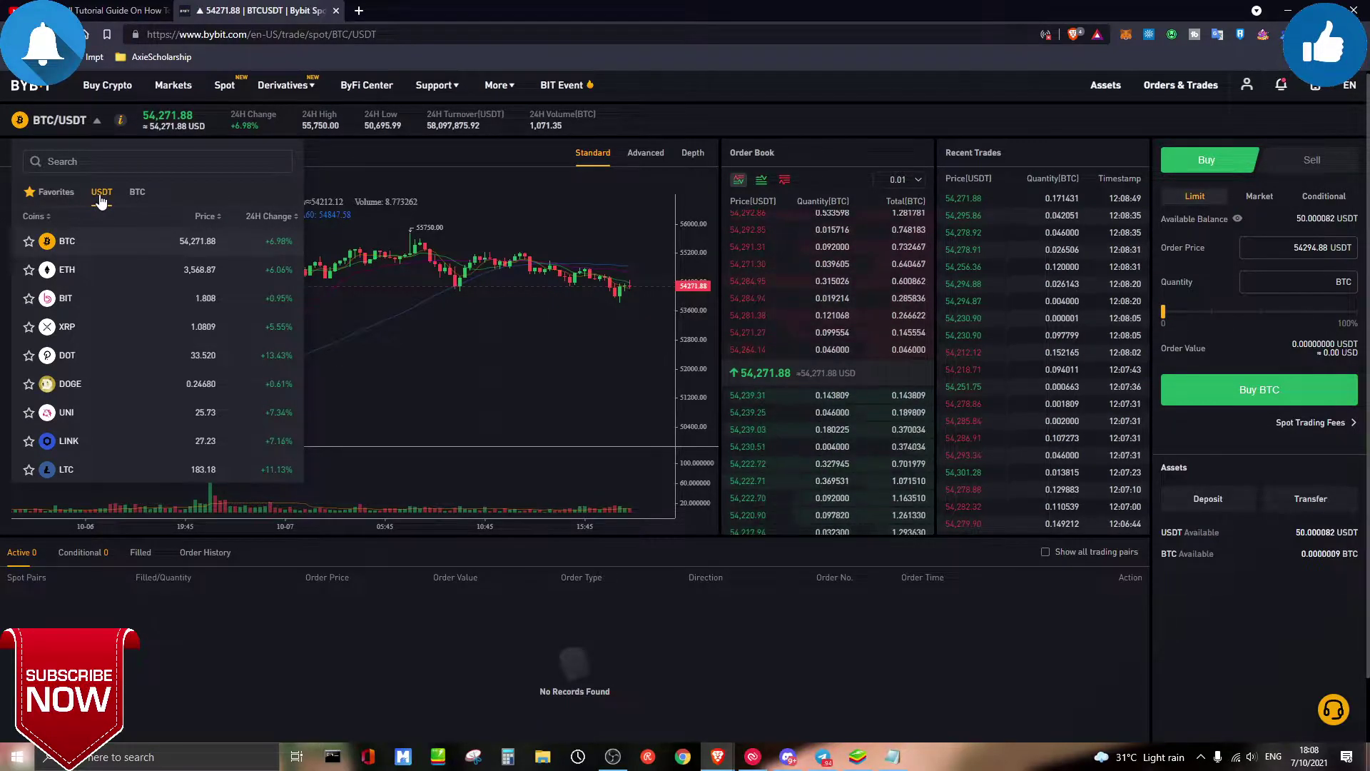
{"action": "scroll", "coordinate": [144, 302], "scroll_direction": "down", "scroll_amount": 2}
{"action": "scroll", "coordinate": [144, 301], "scroll_direction": "down", "scroll_amount": 2}
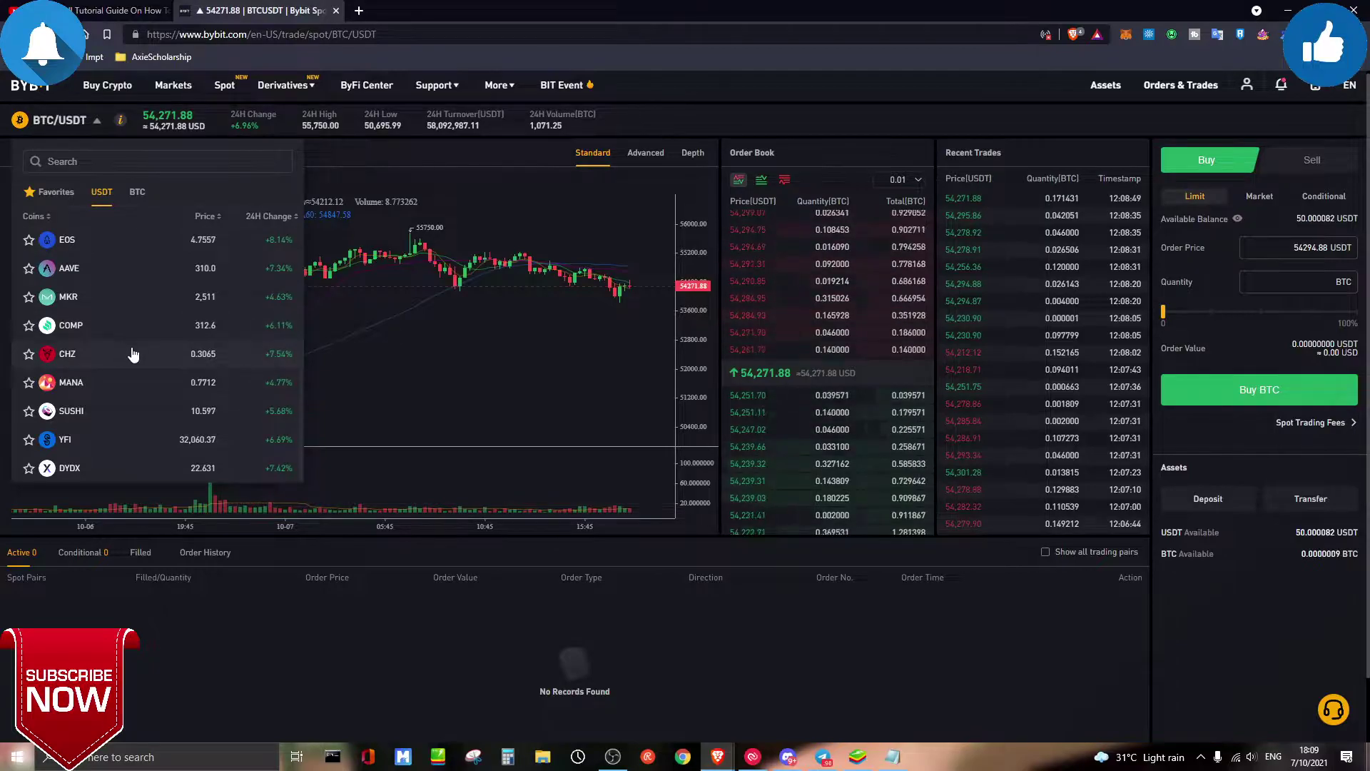
{"action": "scroll", "coordinate": [133, 357], "scroll_direction": "down", "scroll_amount": 1}
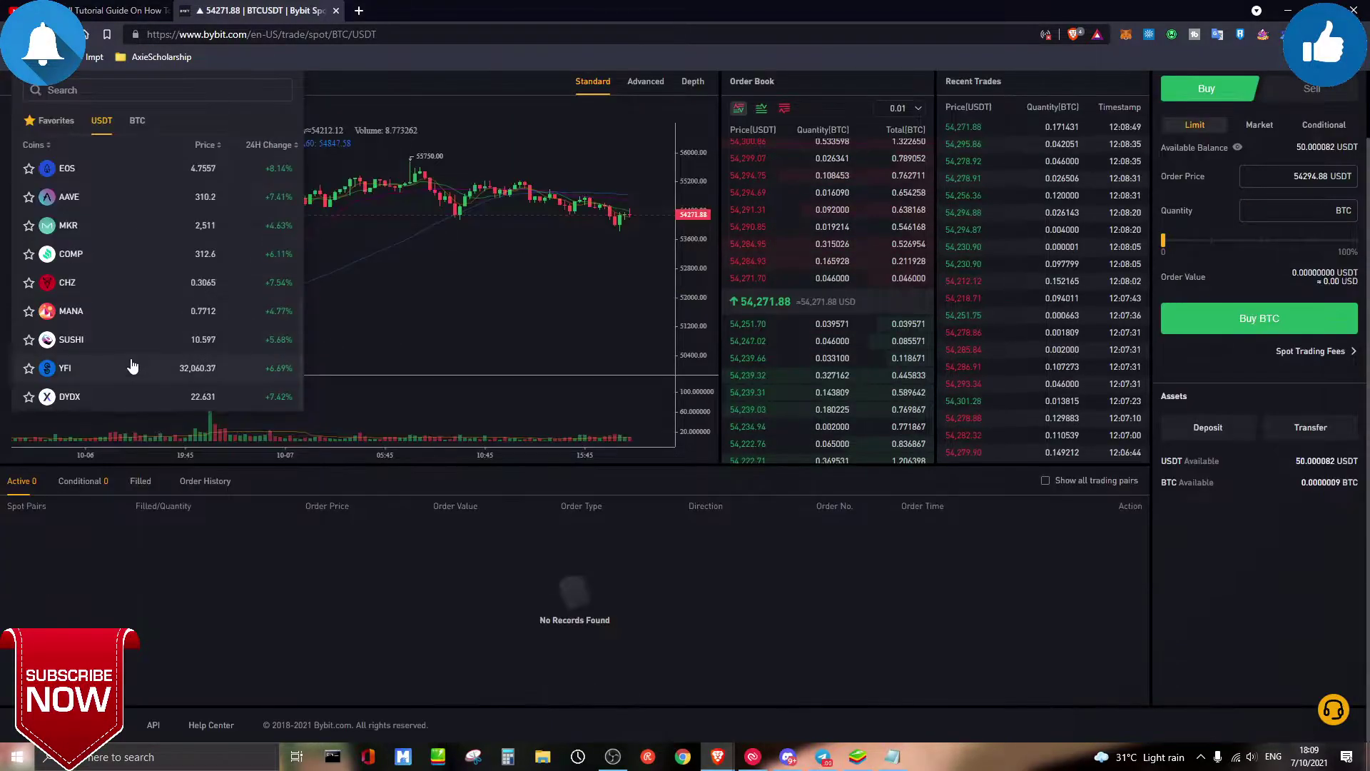
{"action": "scroll", "coordinate": [133, 355], "scroll_direction": "up", "scroll_amount": 1}
{"action": "scroll", "coordinate": [268, 308], "scroll_direction": "up", "scroll_amount": 4}
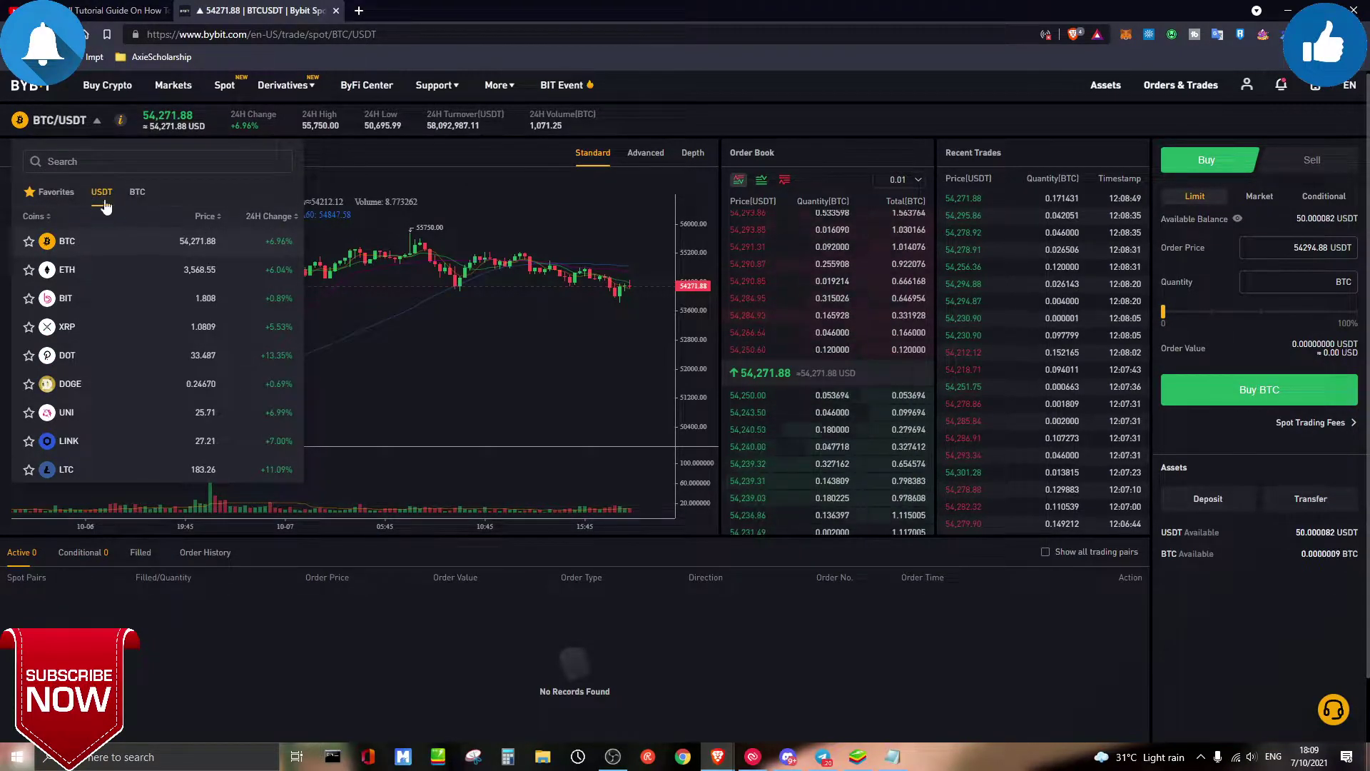
- View the ETH/BTC spot market, followed by the ETH/USDT spot market
{"action": "left_click", "coordinate": [137, 192]}
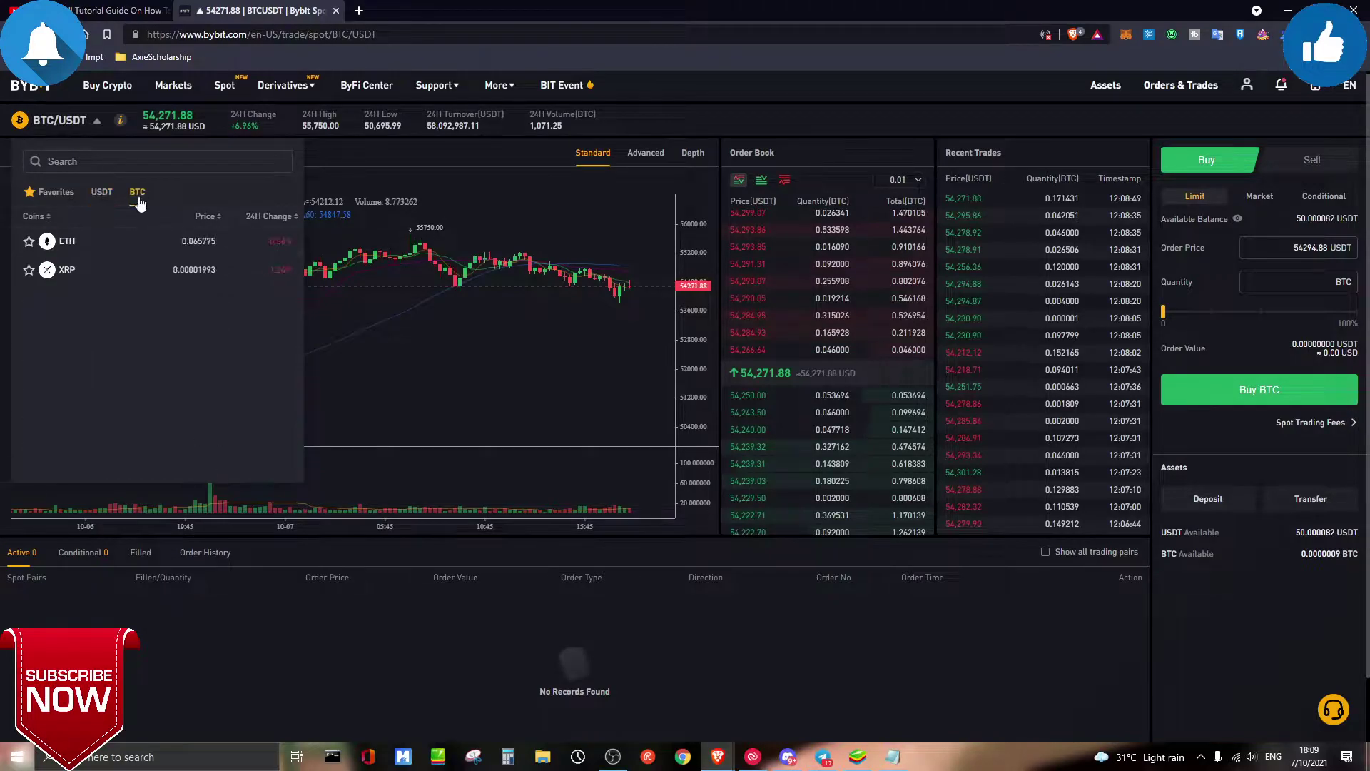
{"action": "left_click", "coordinate": [78, 242]}
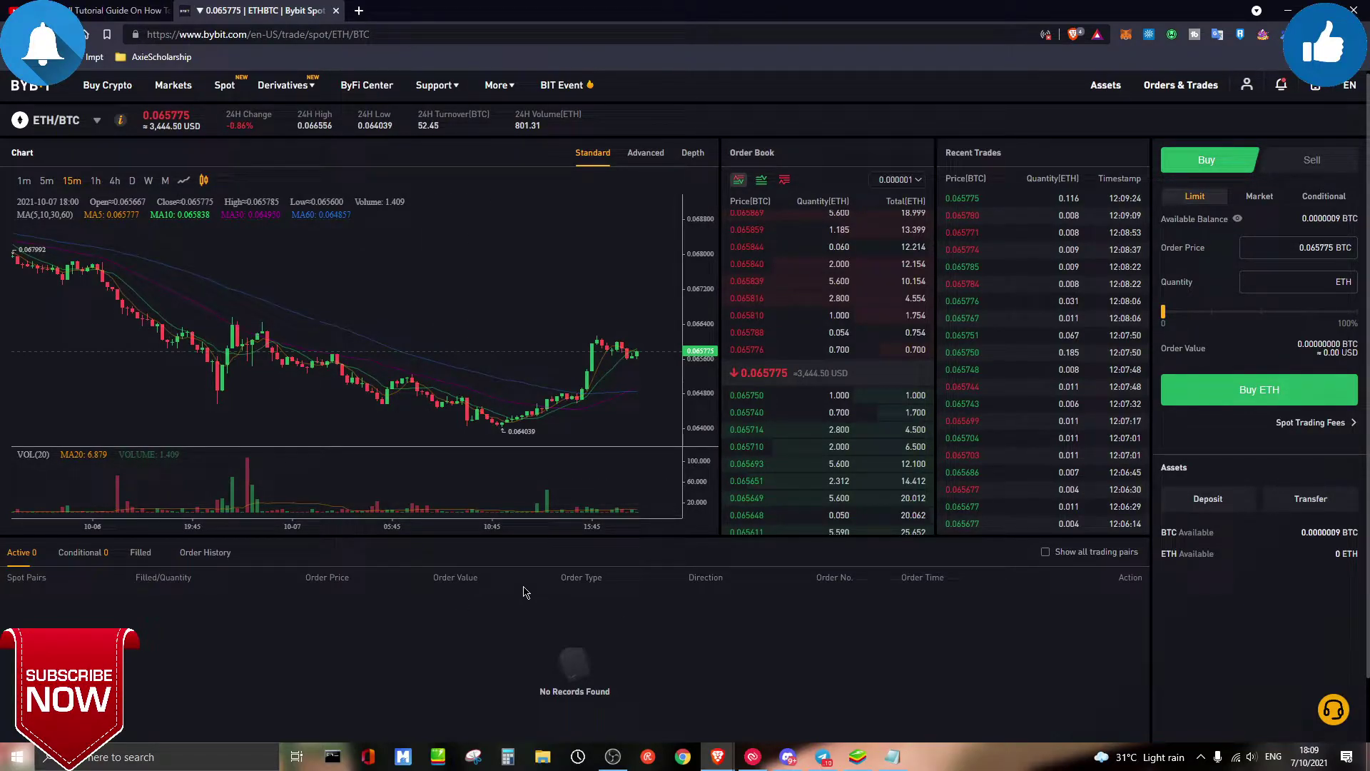
{"action": "mouse_move", "coordinate": [50, 120]}
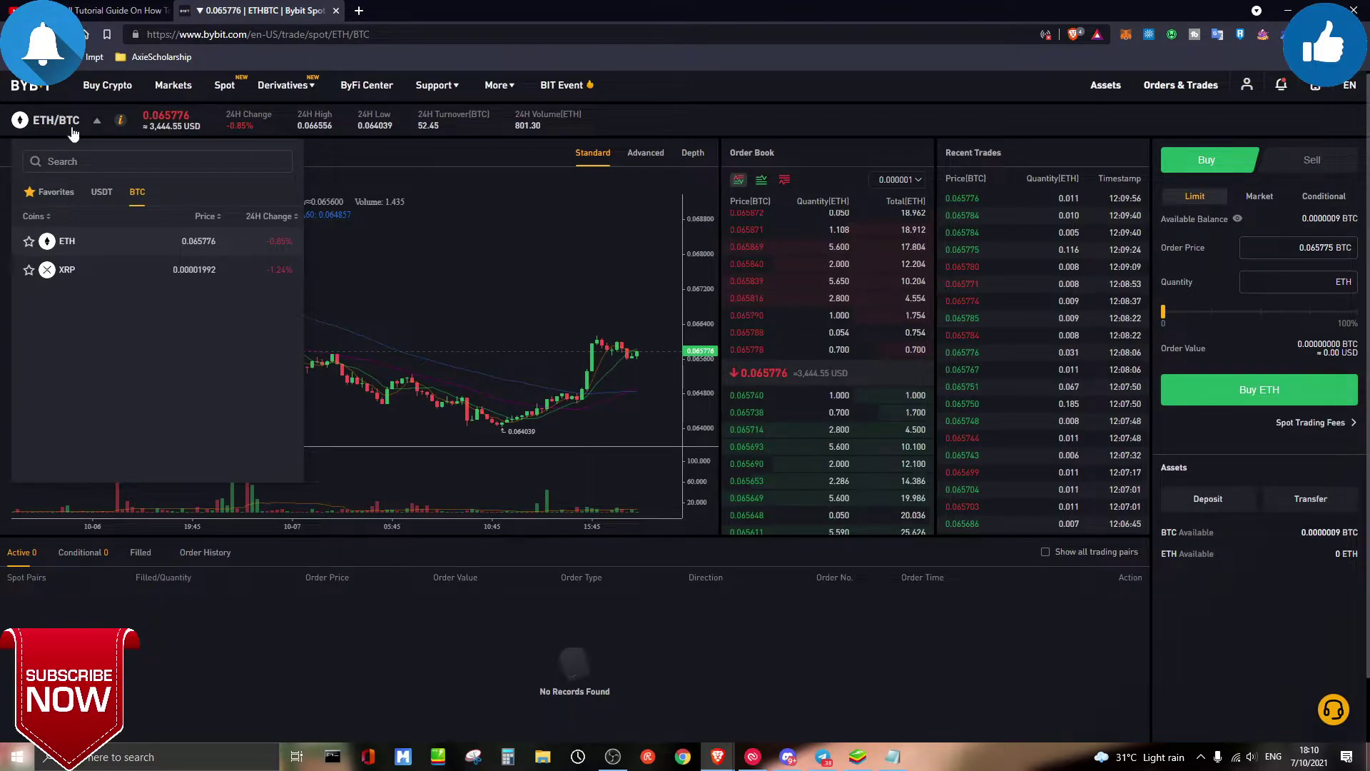
{"action": "left_click", "coordinate": [108, 194]}
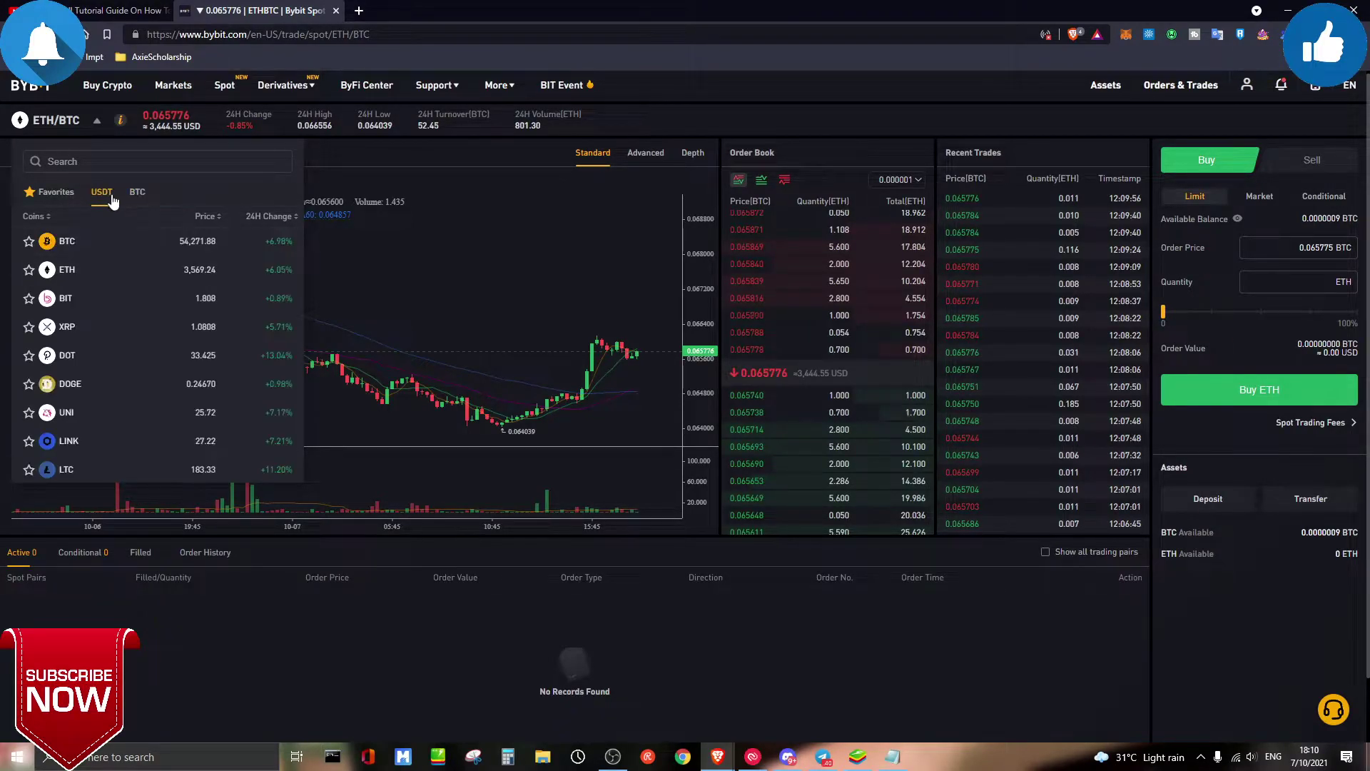
{"action": "left_click", "coordinate": [95, 272]}
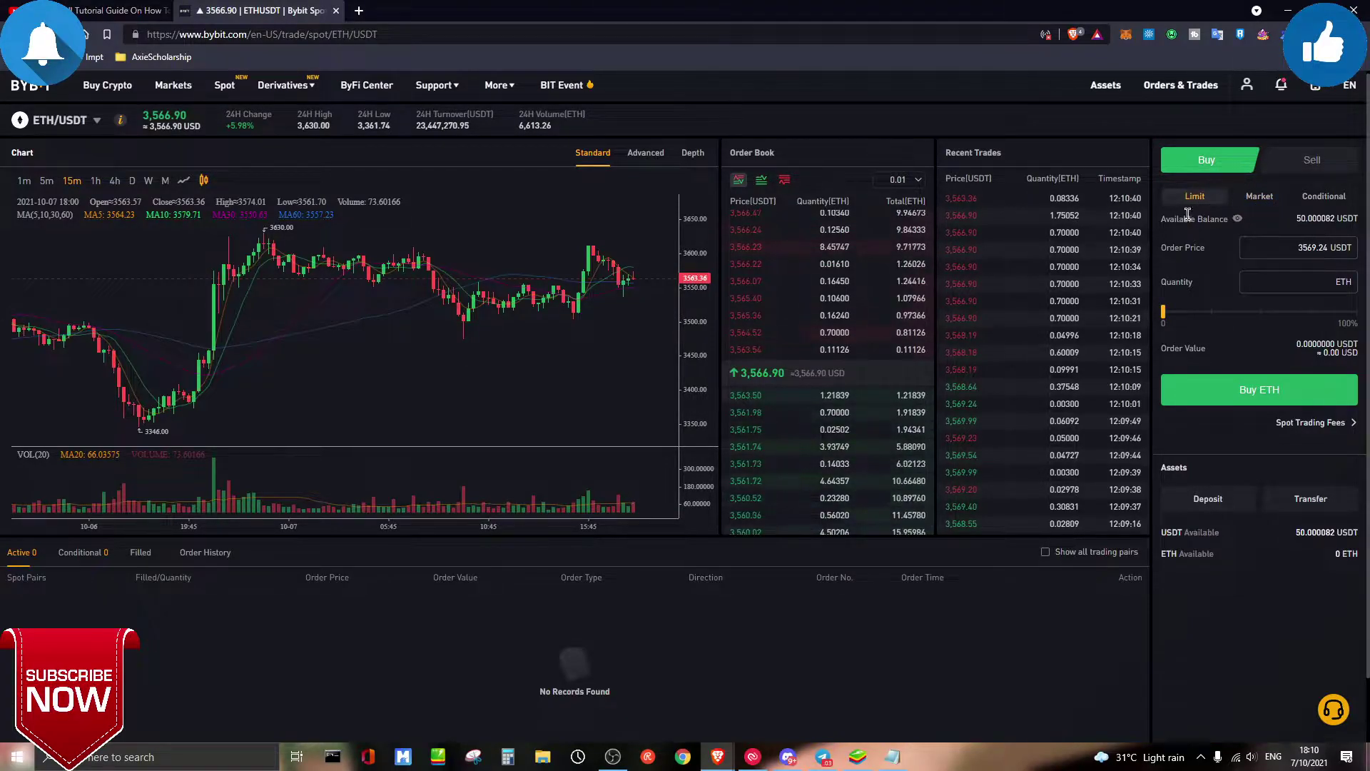
- View the Market and Conditional buy order forms for ETH and return to the Limit form
{"action": "left_click", "coordinate": [1260, 196]}
{"action": "left_click", "coordinate": [1324, 196]}
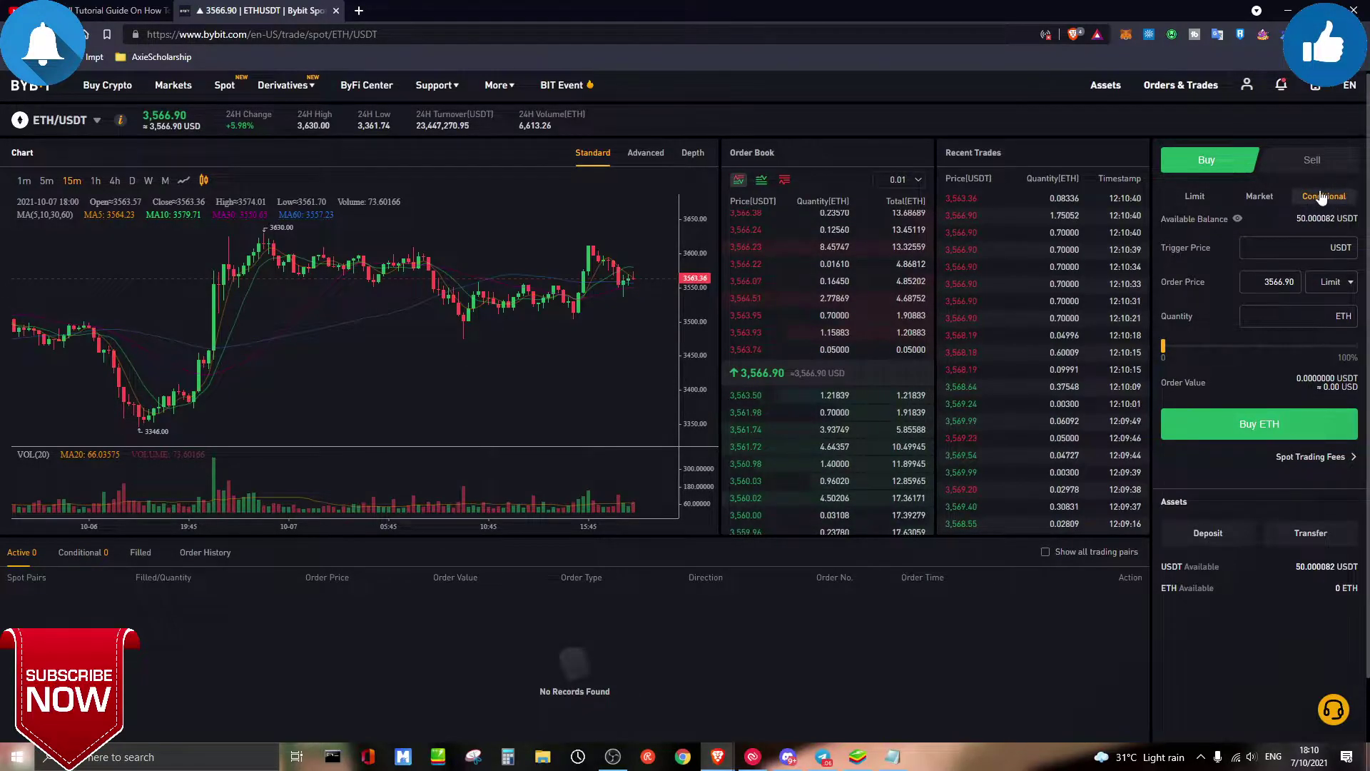
{"action": "left_click", "coordinate": [1219, 203]}
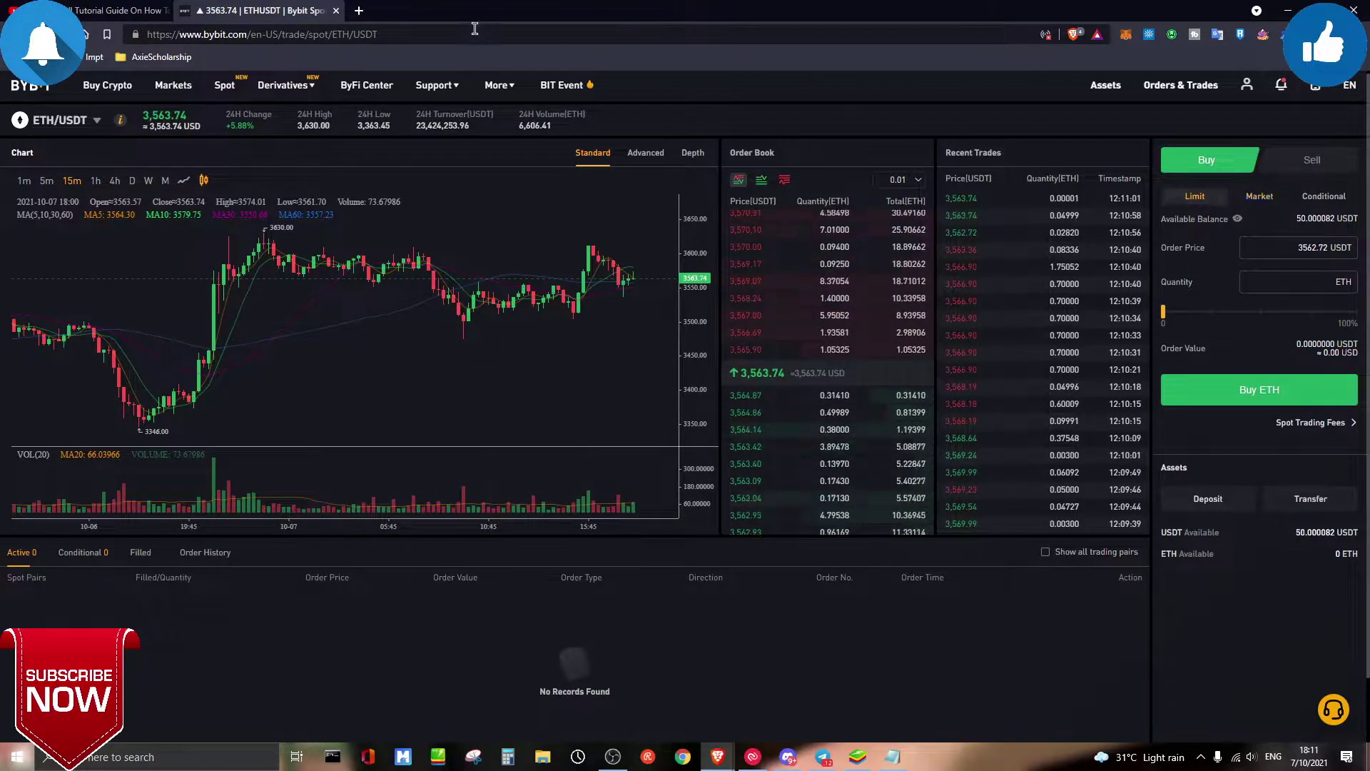
- Switch the spot trading pair to BTC/USDT
{"action": "mouse_move", "coordinate": [71, 121]}
{"action": "left_click", "coordinate": [86, 240]}
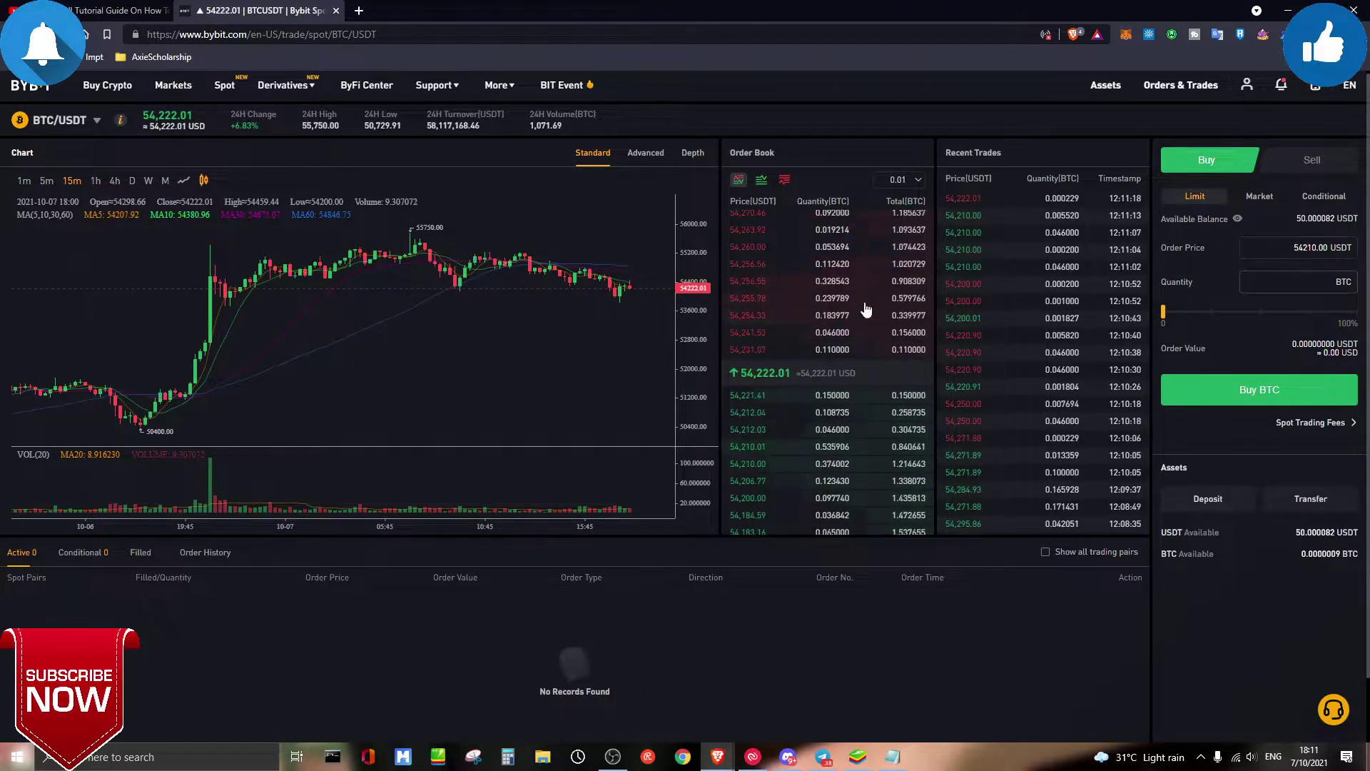
- Try filling the limit buy order price from several order book prices, ending with the last traded price of 54222.01 USDT
{"action": "left_click", "coordinate": [780, 375]}
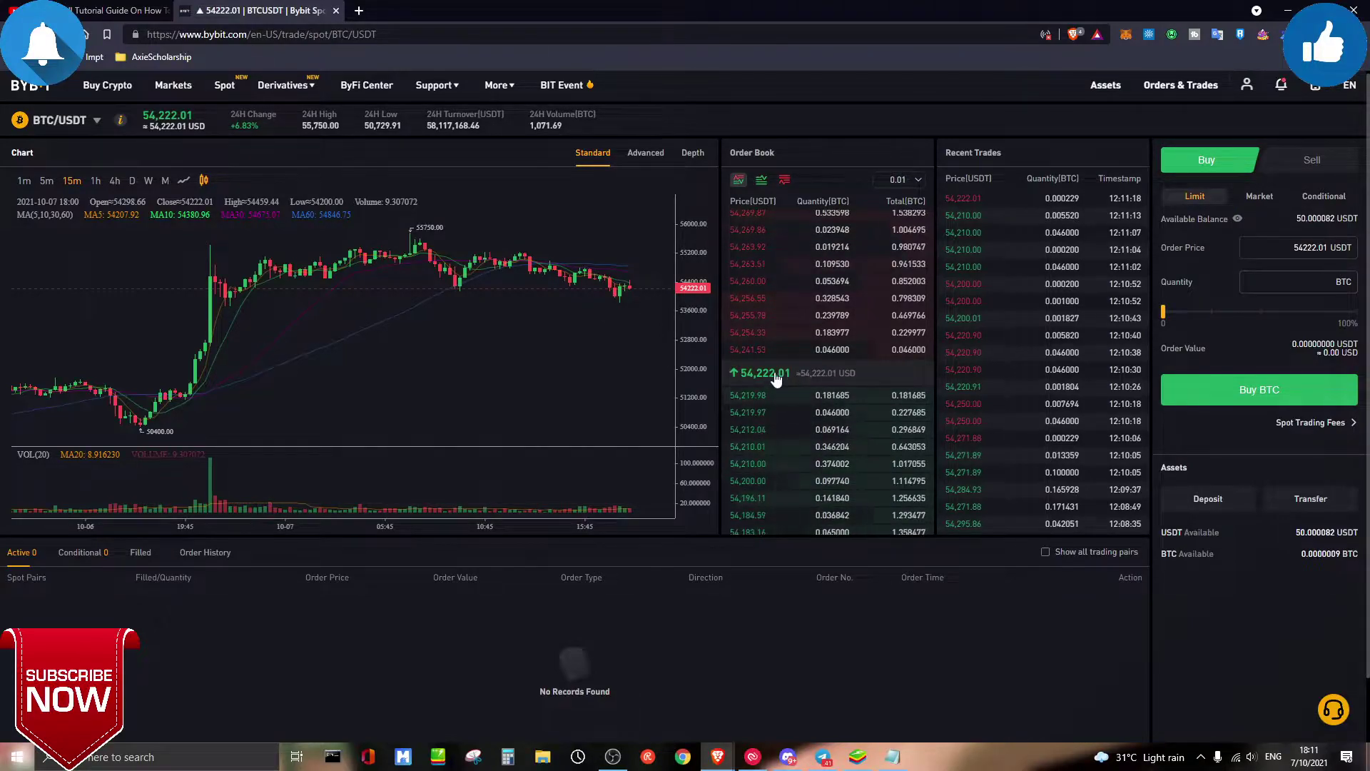
{"action": "double_click", "coordinate": [1317, 251]}
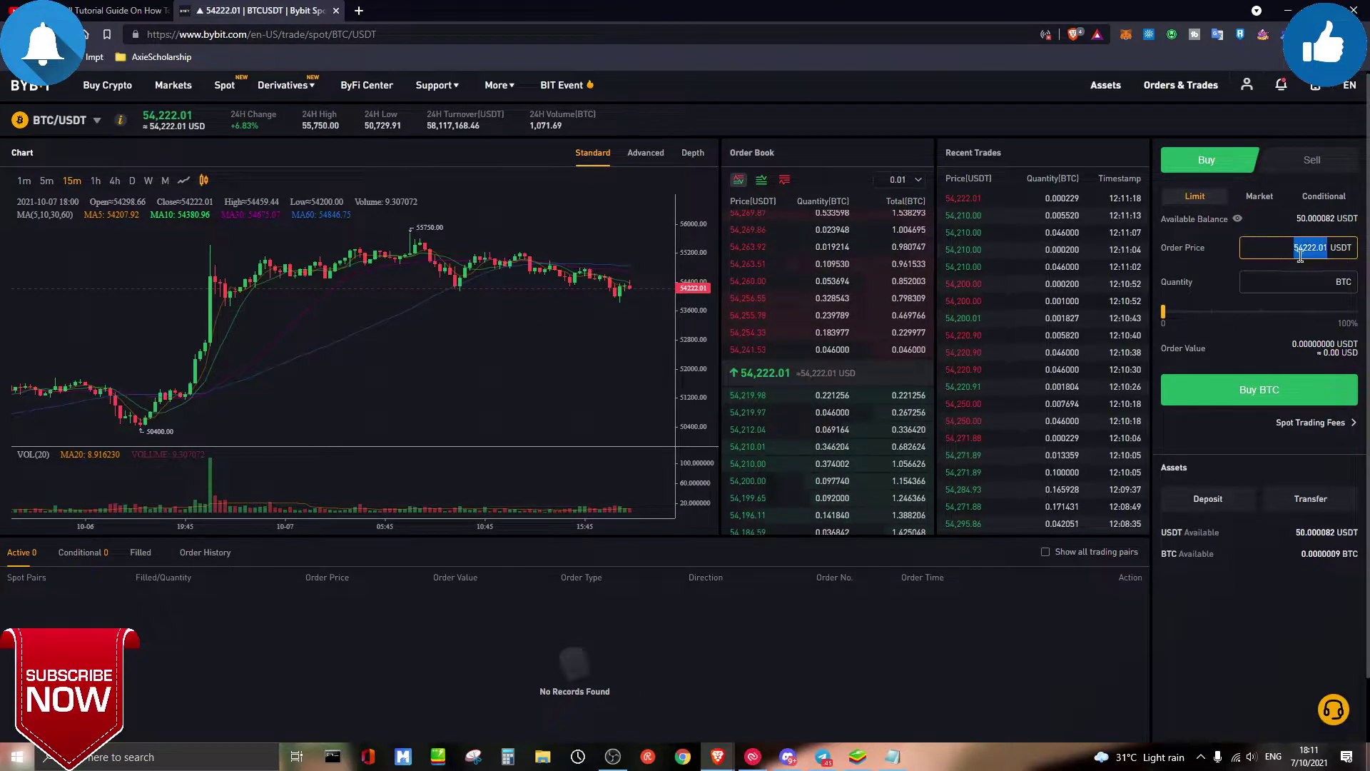
{"action": "left_click", "coordinate": [751, 336]}
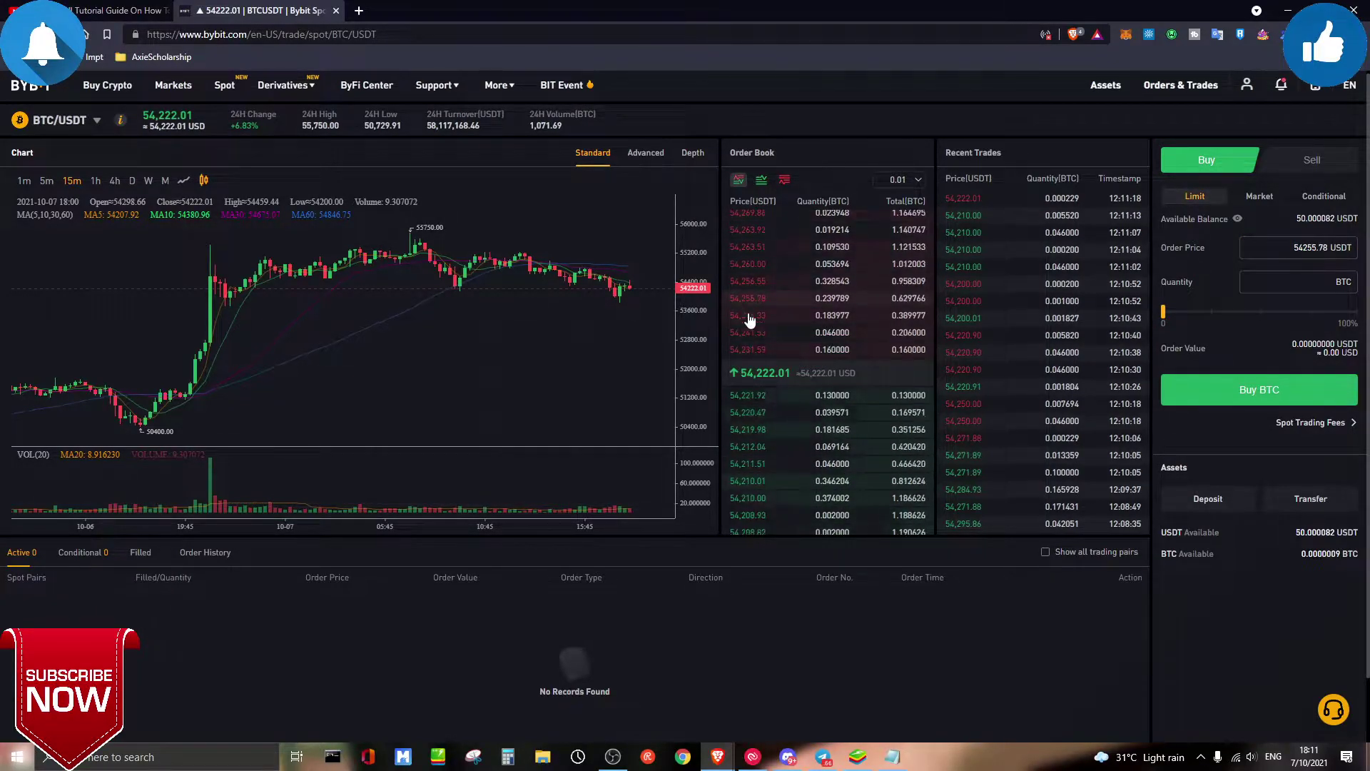
{"action": "left_click", "coordinate": [751, 416]}
{"action": "left_click", "coordinate": [746, 447]}
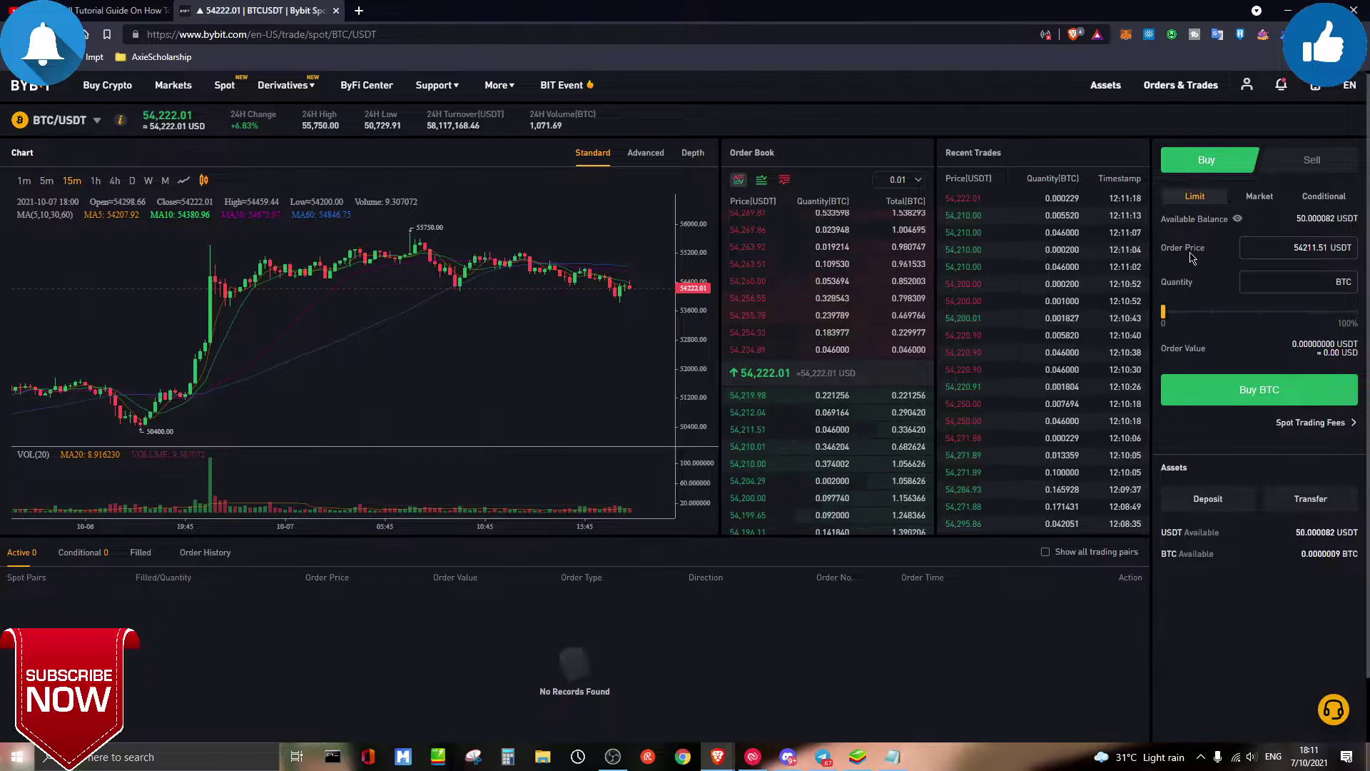
{"action": "left_click", "coordinate": [767, 379]}
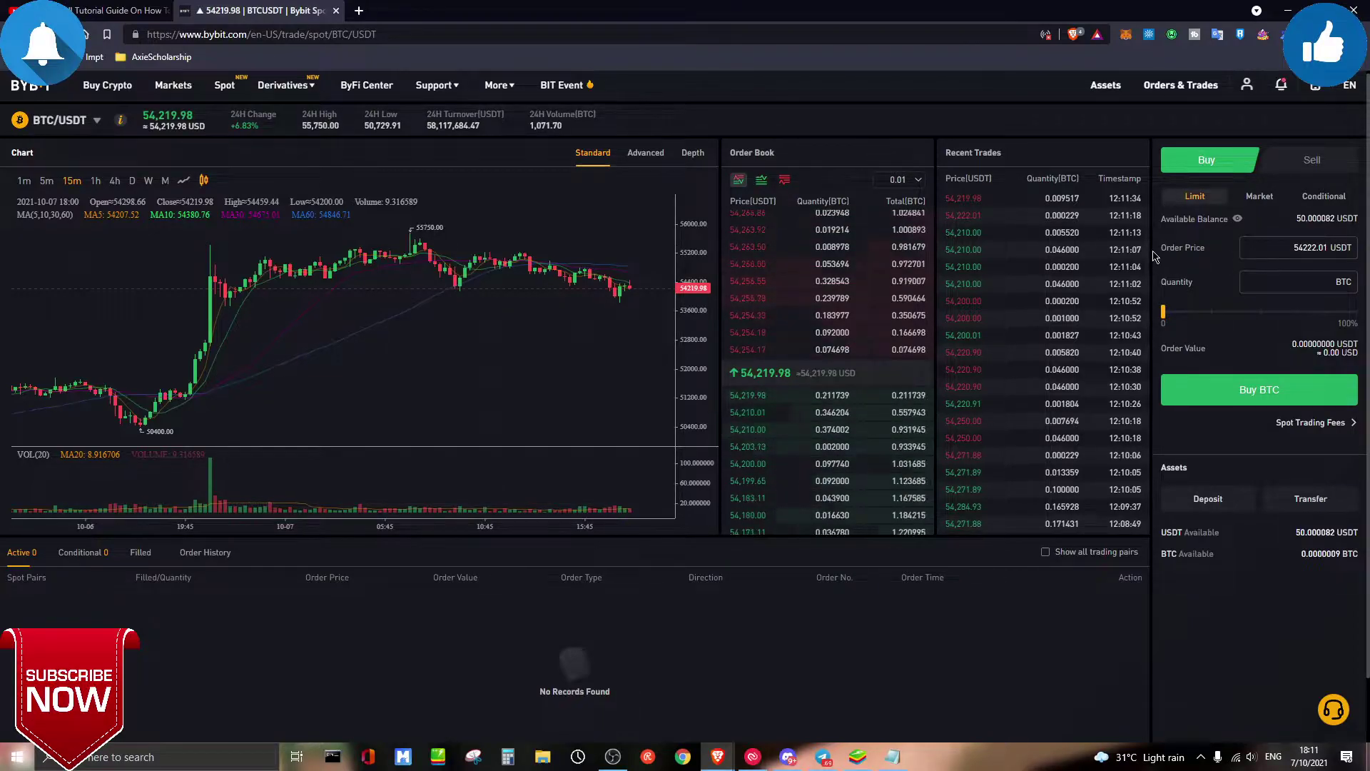
- Set the limit buy order price to 52000 USDT and the quantity to 0.000236 BTC, about 25% of the balance
{"action": "double_click", "coordinate": [1285, 248]}
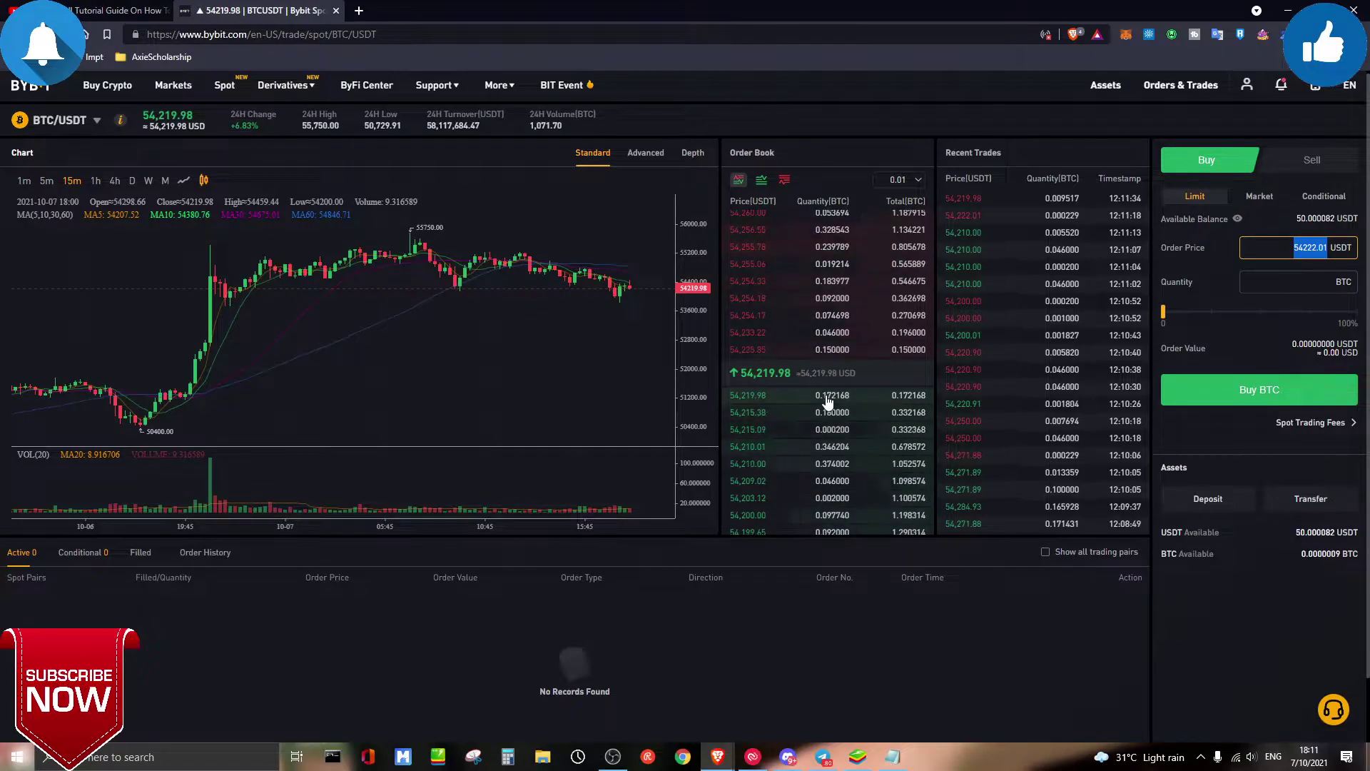
{"action": "type", "text": "52000"}
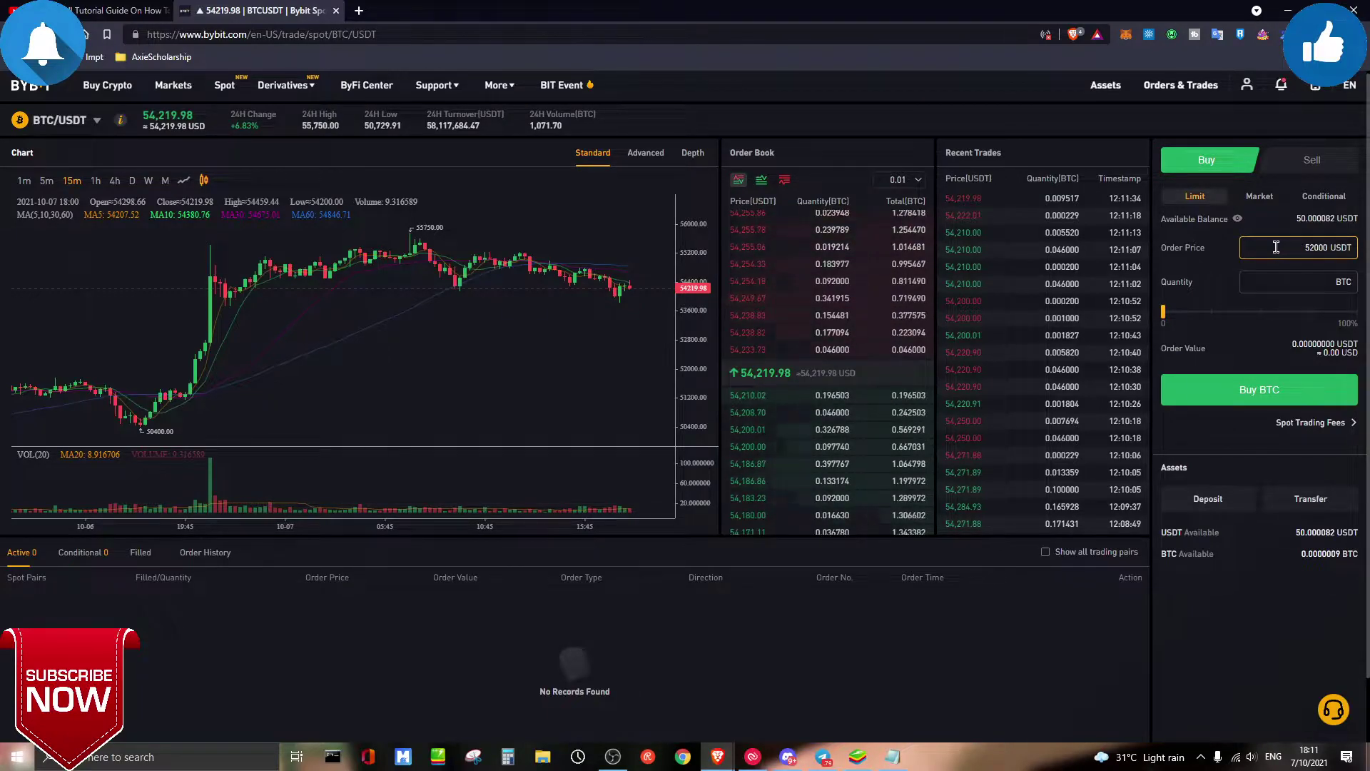
{"action": "left_click", "coordinate": [1263, 287]}
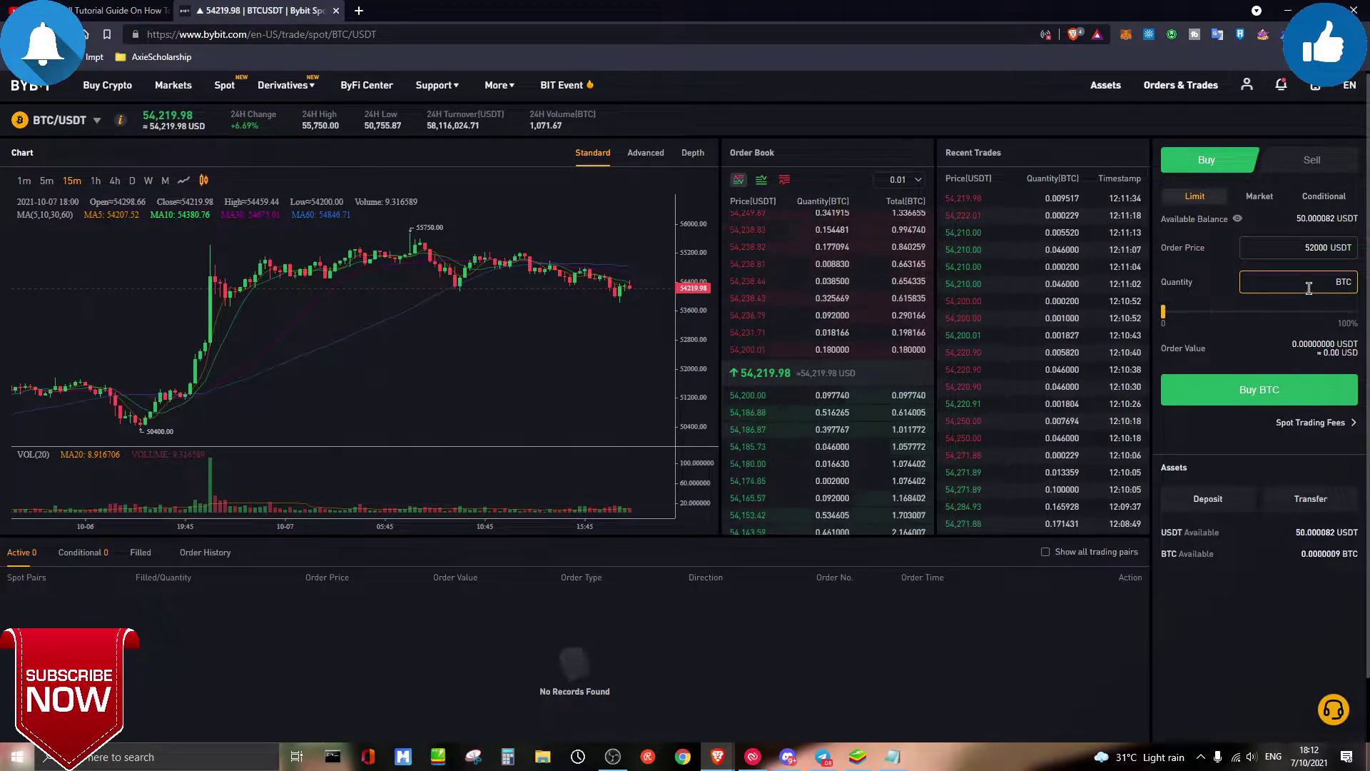
{"action": "left_click_drag", "start_coordinate": [1163, 318], "coordinate": [1214, 329]}
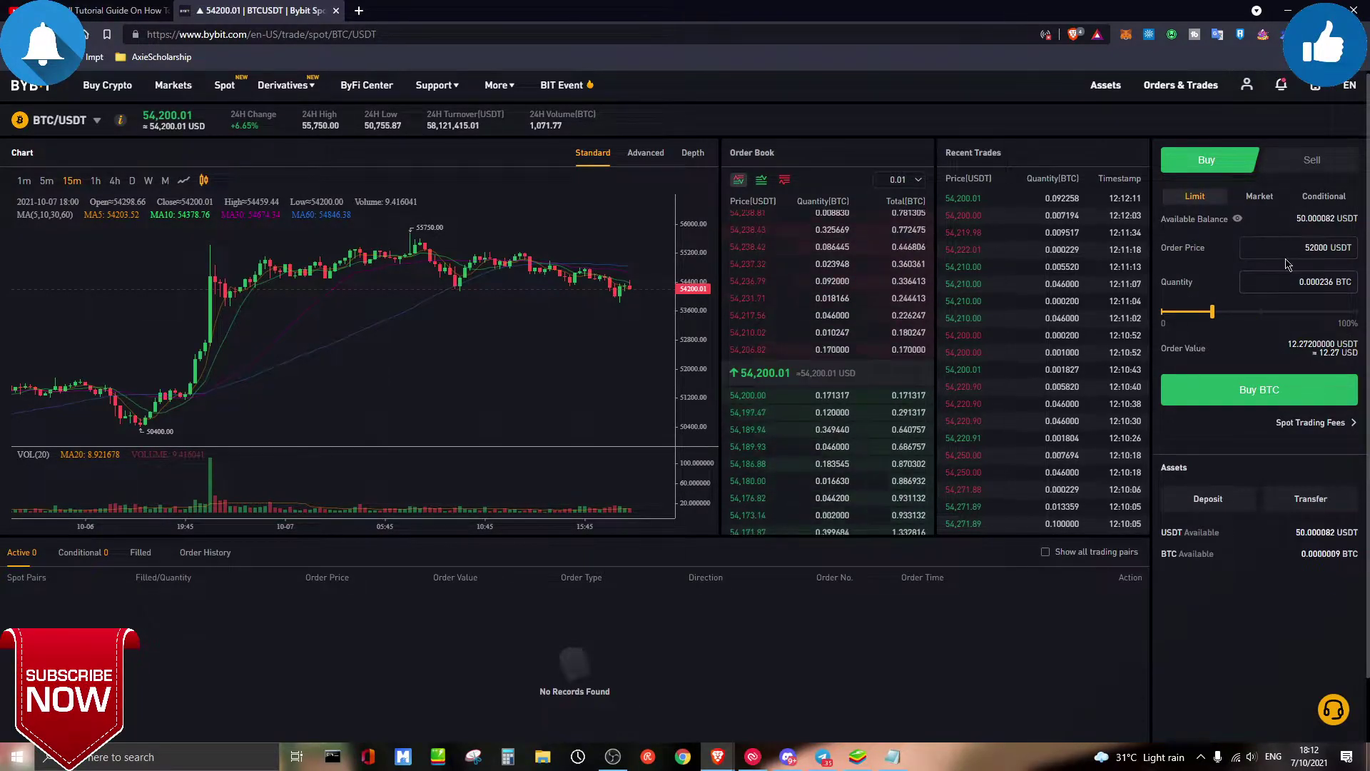
- Check the limit order's quantity, value and available balance, and submit the BTC buy order for confirmation
{"action": "left_click", "coordinate": [1263, 286]}
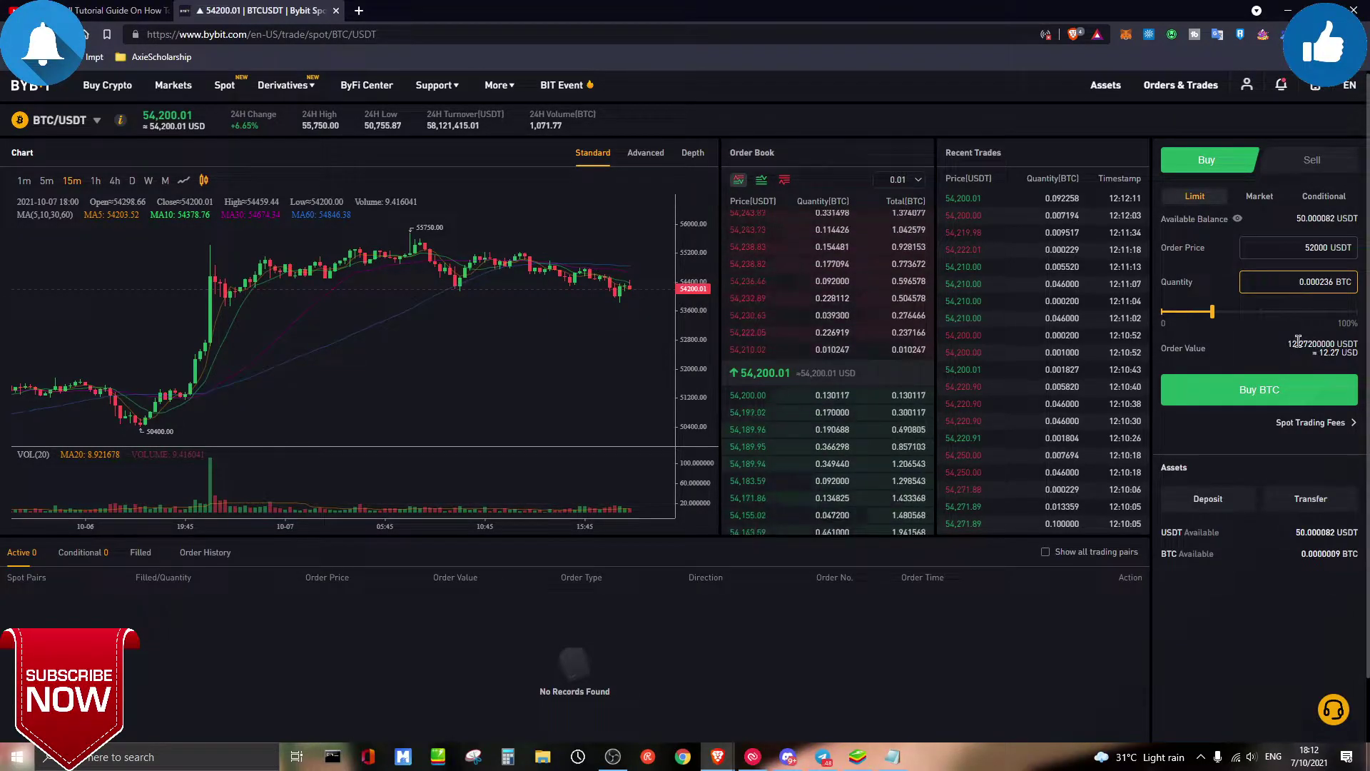
{"action": "double_click", "coordinate": [1329, 353]}
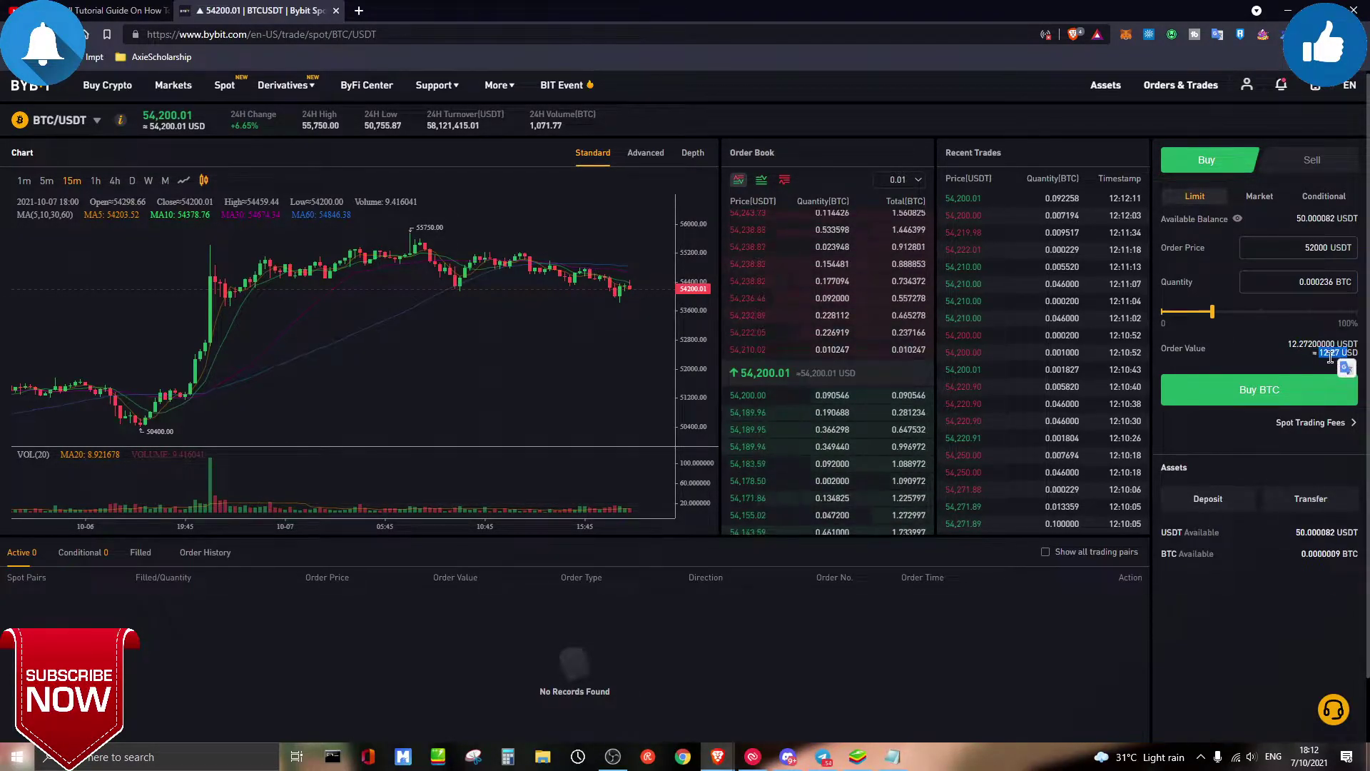
{"action": "left_click", "coordinate": [1304, 214]}
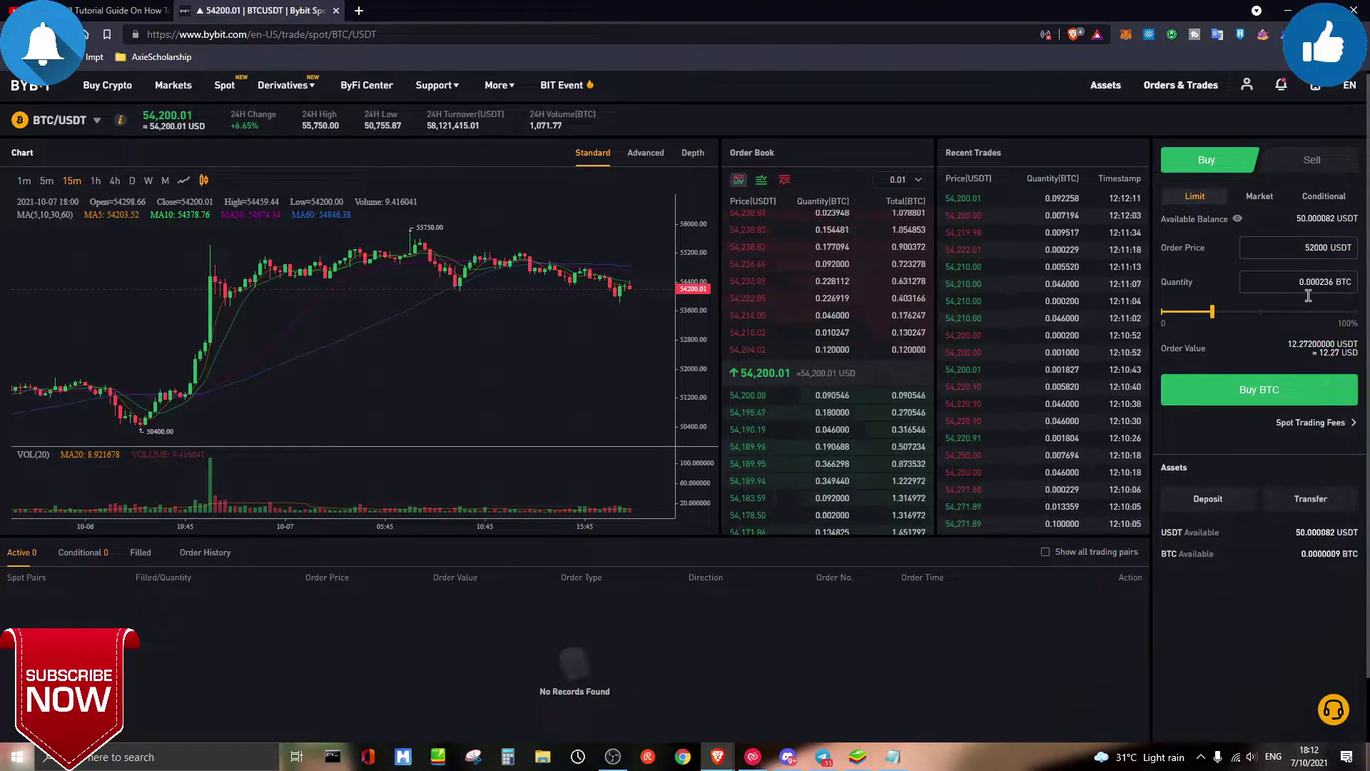
{"action": "left_click", "coordinate": [1275, 387]}
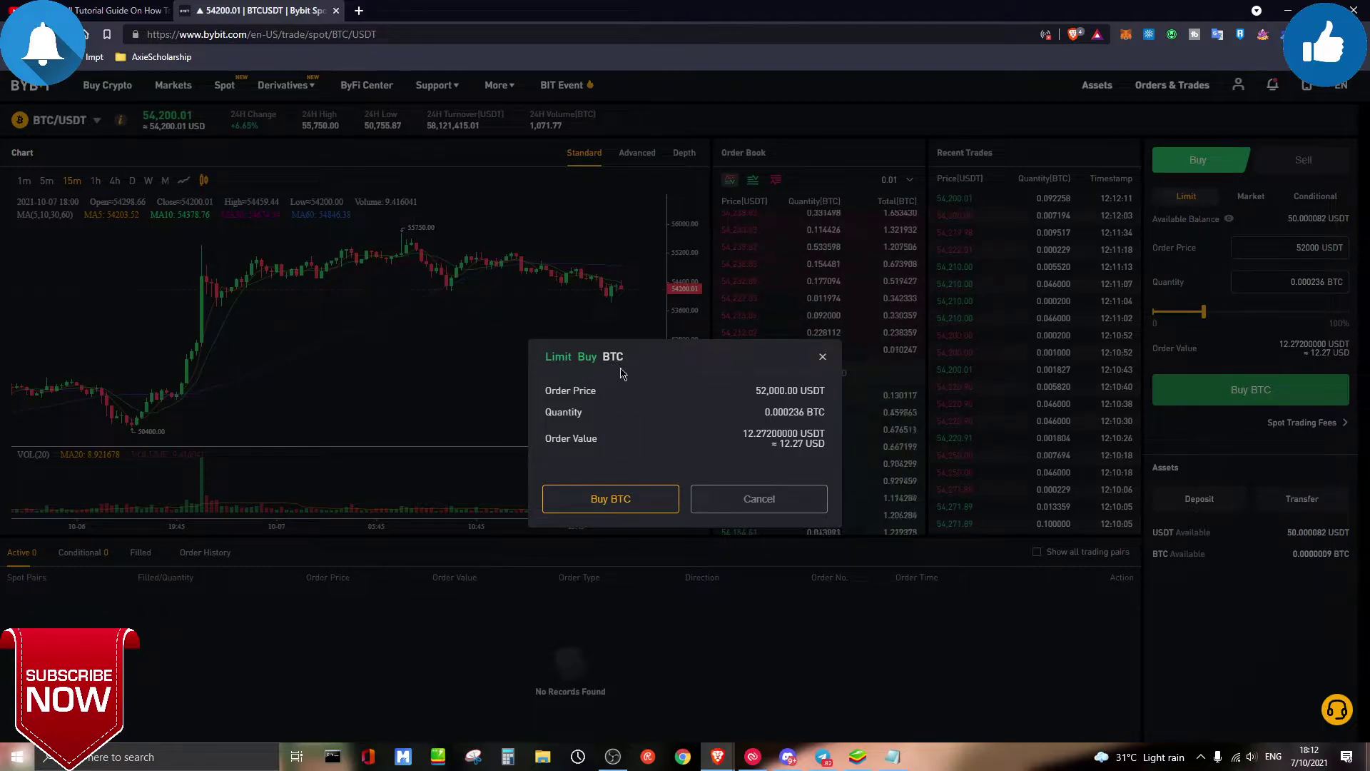
- Examine the order price, quantity and order value in the limit buy confirmation
{"action": "left_click_drag", "start_coordinate": [545, 391], "coordinate": [597, 389]}
{"action": "left_click_drag", "start_coordinate": [755, 390], "coordinate": [799, 392]}
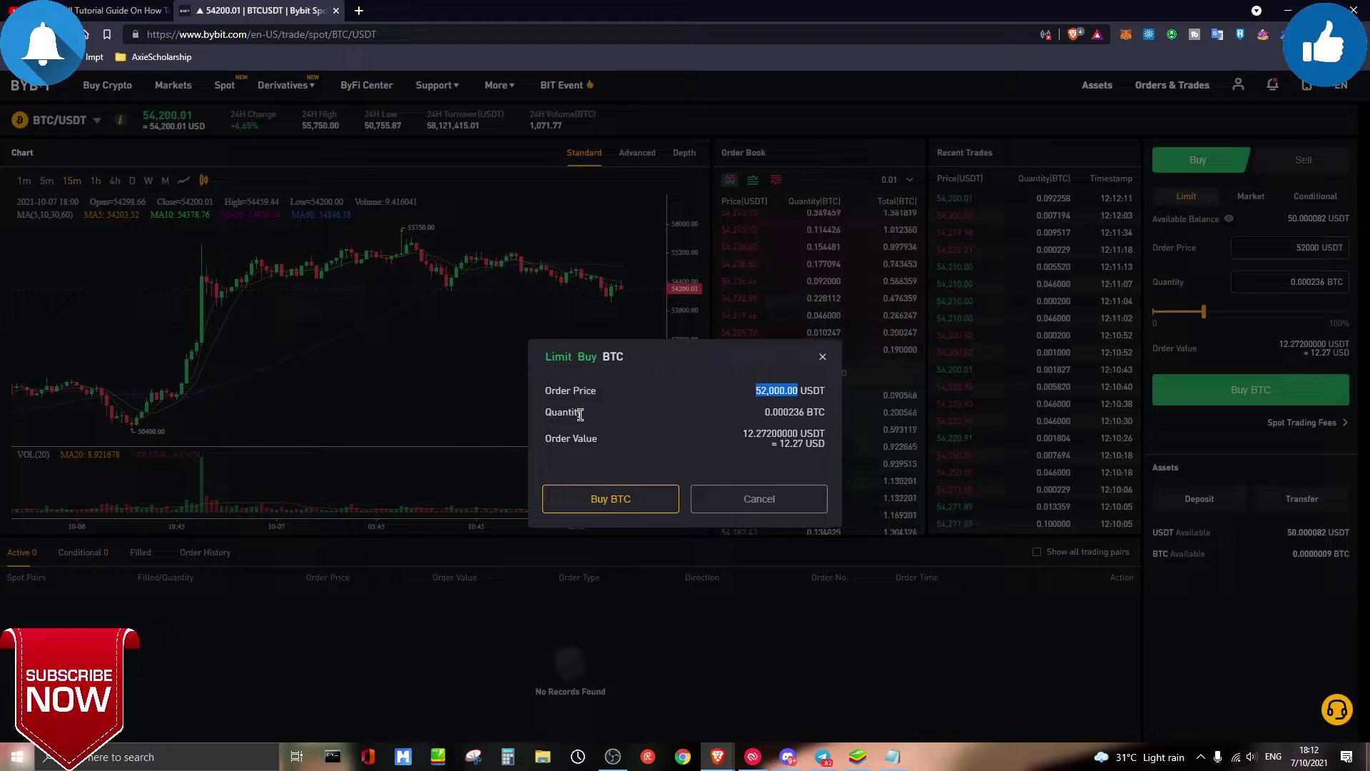
{"action": "left_click_drag", "start_coordinate": [742, 433], "coordinate": [807, 414]}
{"action": "left_click", "coordinate": [789, 449]}
{"action": "left_click", "coordinate": [786, 432]}
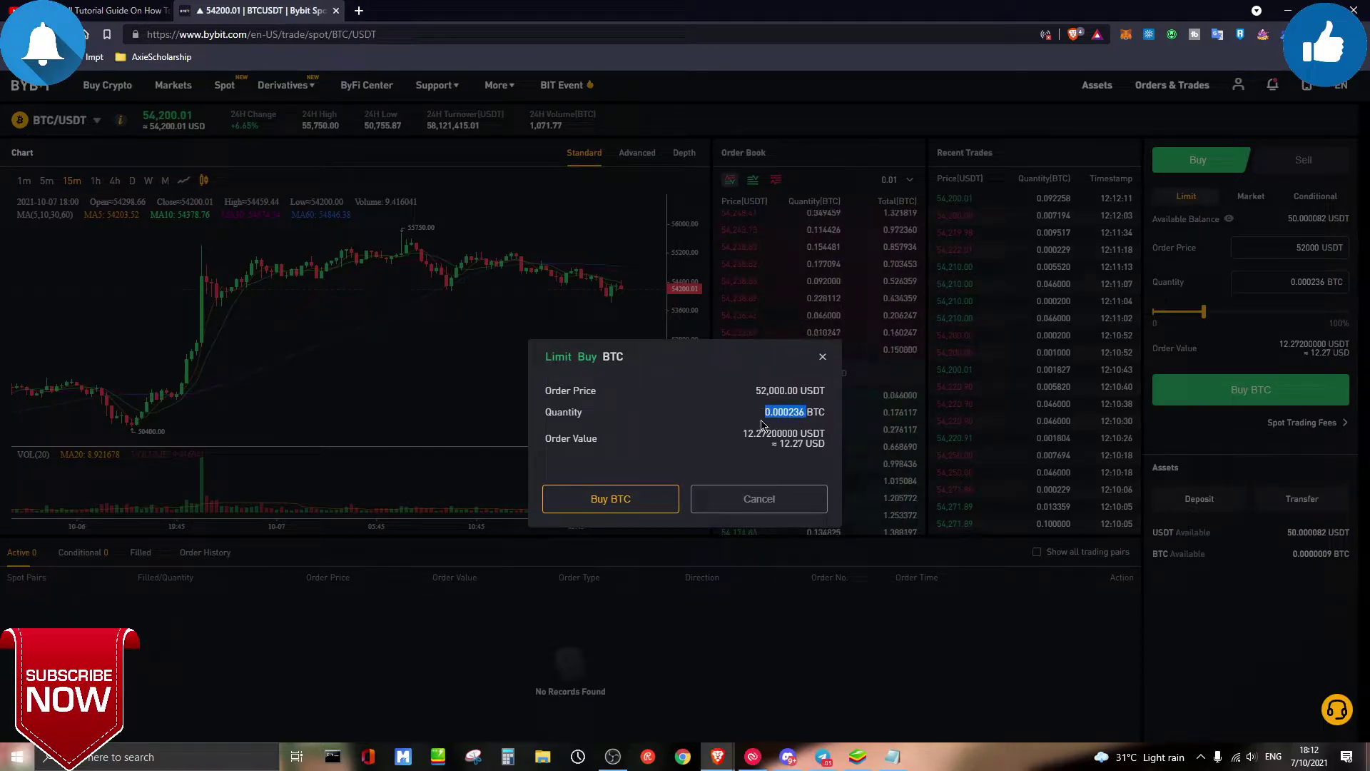
{"action": "left_click", "coordinate": [714, 421]}
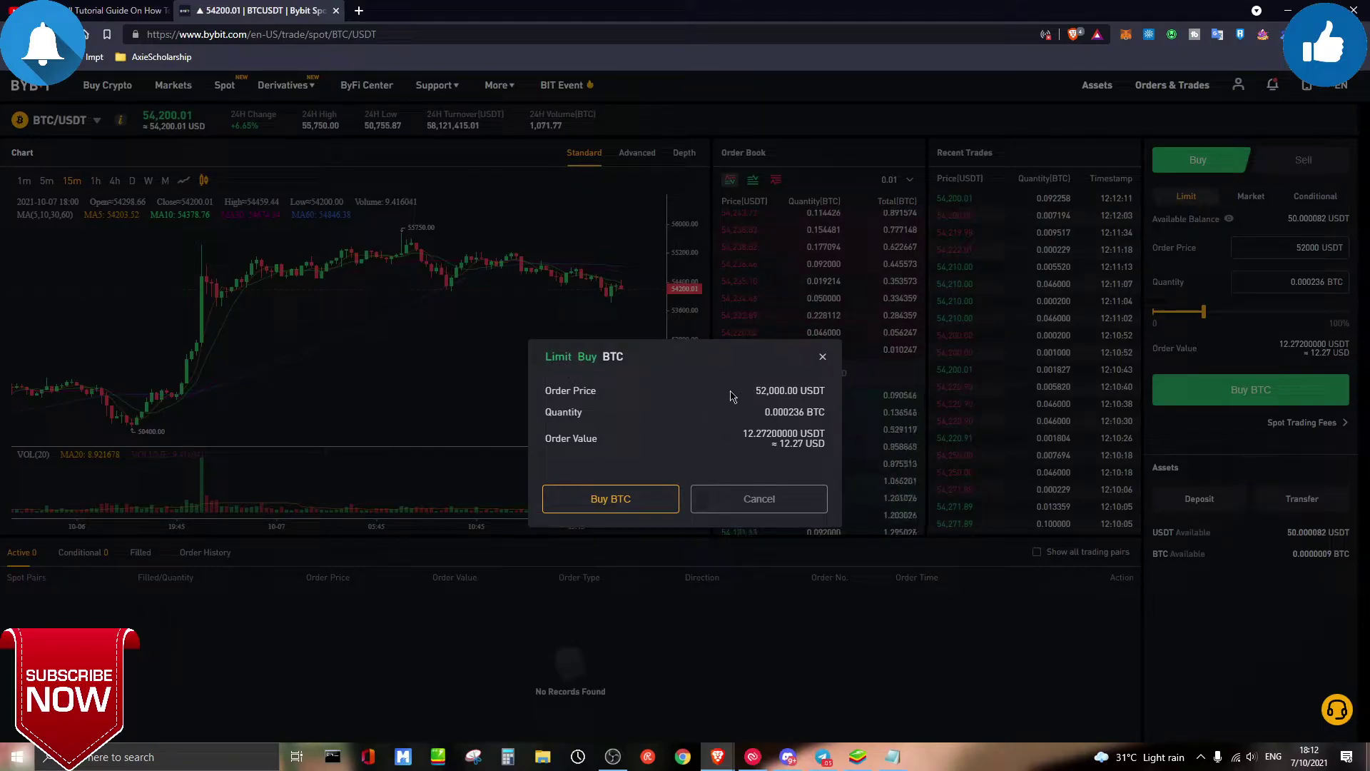
{"action": "left_click_drag", "start_coordinate": [550, 391], "coordinate": [620, 394]}
{"action": "left_click_drag", "start_coordinate": [757, 390], "coordinate": [806, 392]}
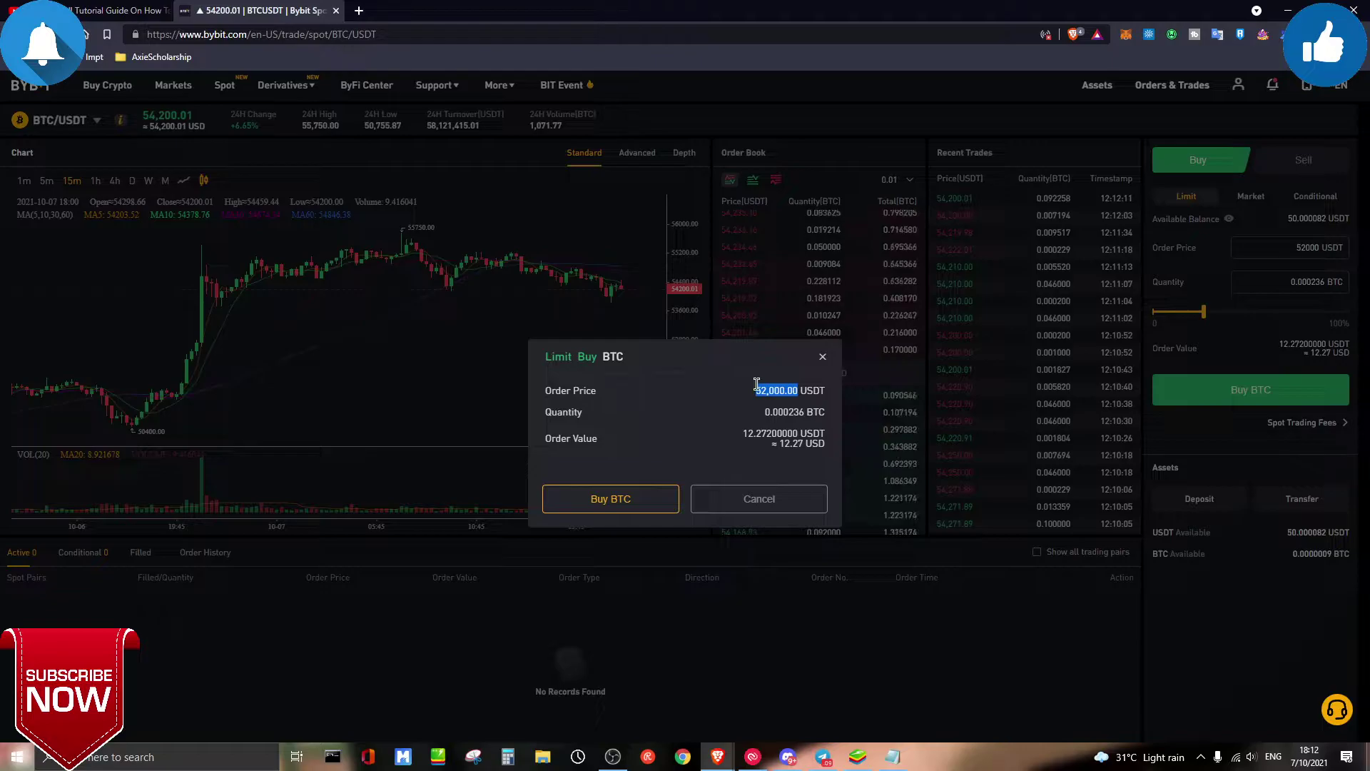
{"action": "left_click_drag", "start_coordinate": [546, 439], "coordinate": [608, 444]}
{"action": "left_click", "coordinate": [688, 449]}
{"action": "left_click_drag", "start_coordinate": [742, 440], "coordinate": [826, 445]}
{"action": "left_click", "coordinate": [743, 431]}
{"action": "left_click_drag", "start_coordinate": [592, 414], "coordinate": [528, 421]}
{"action": "left_click_drag", "start_coordinate": [765, 413], "coordinate": [784, 435]}
{"action": "left_click", "coordinate": [784, 435]}
{"action": "left_click_drag", "start_coordinate": [754, 391], "coordinate": [806, 414]}
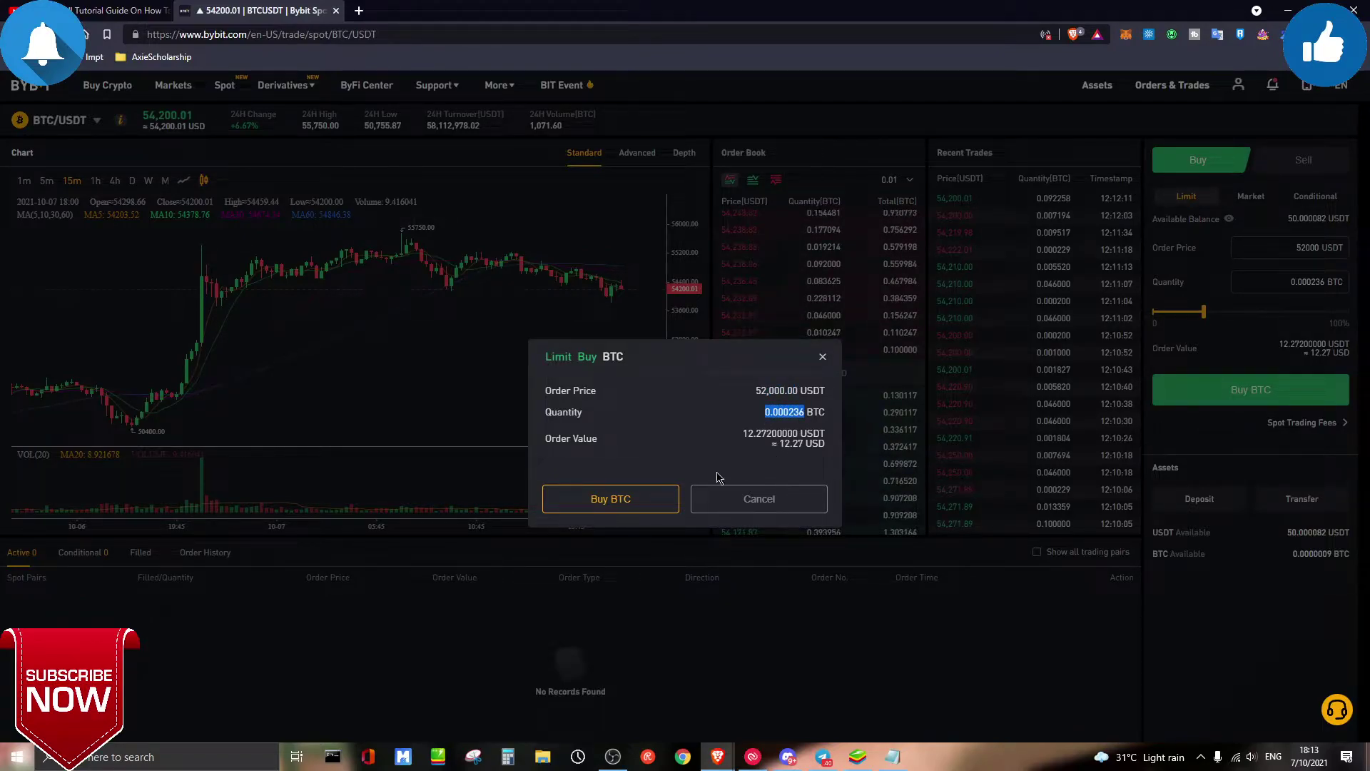
{"action": "left_click", "coordinate": [723, 435]}
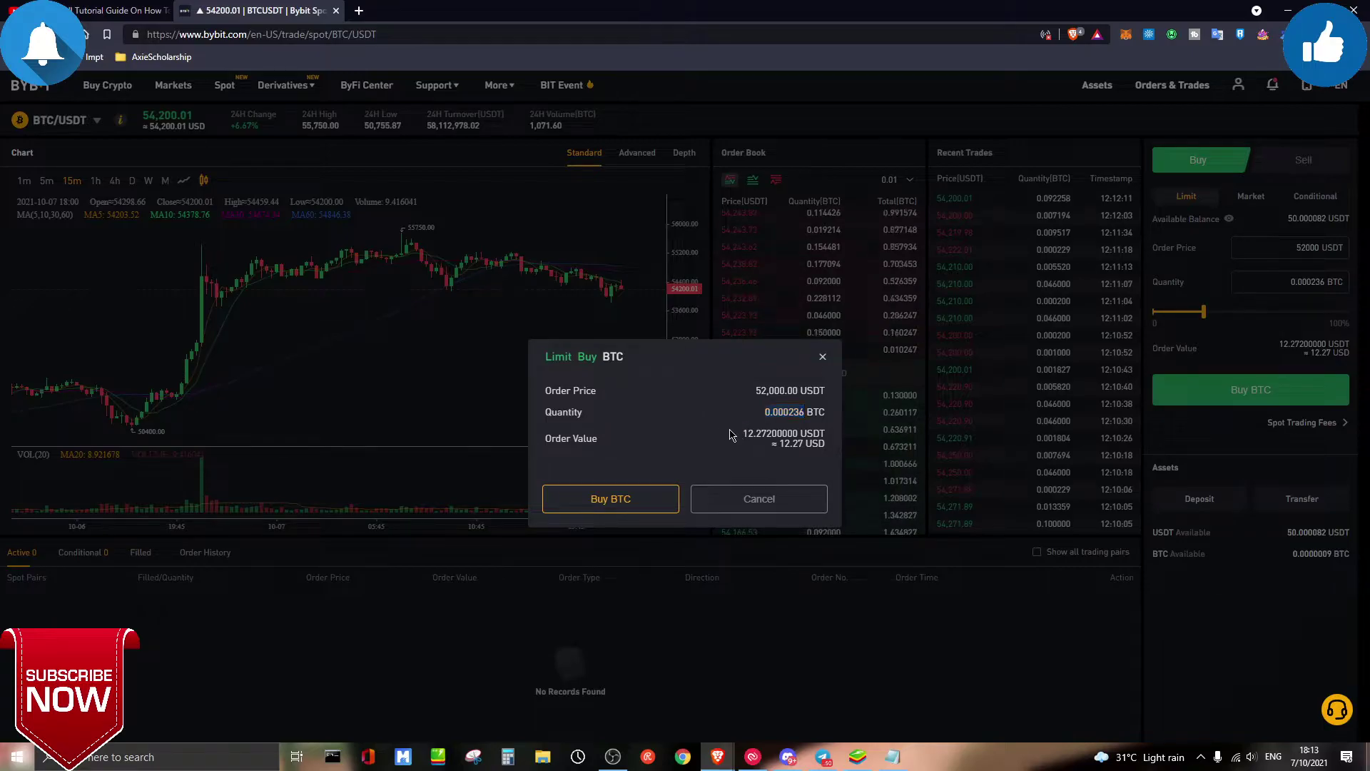
- Confirm the limit buy order for BTC and inspect its price and quantity among the active orders
{"action": "left_click", "coordinate": [644, 496]}
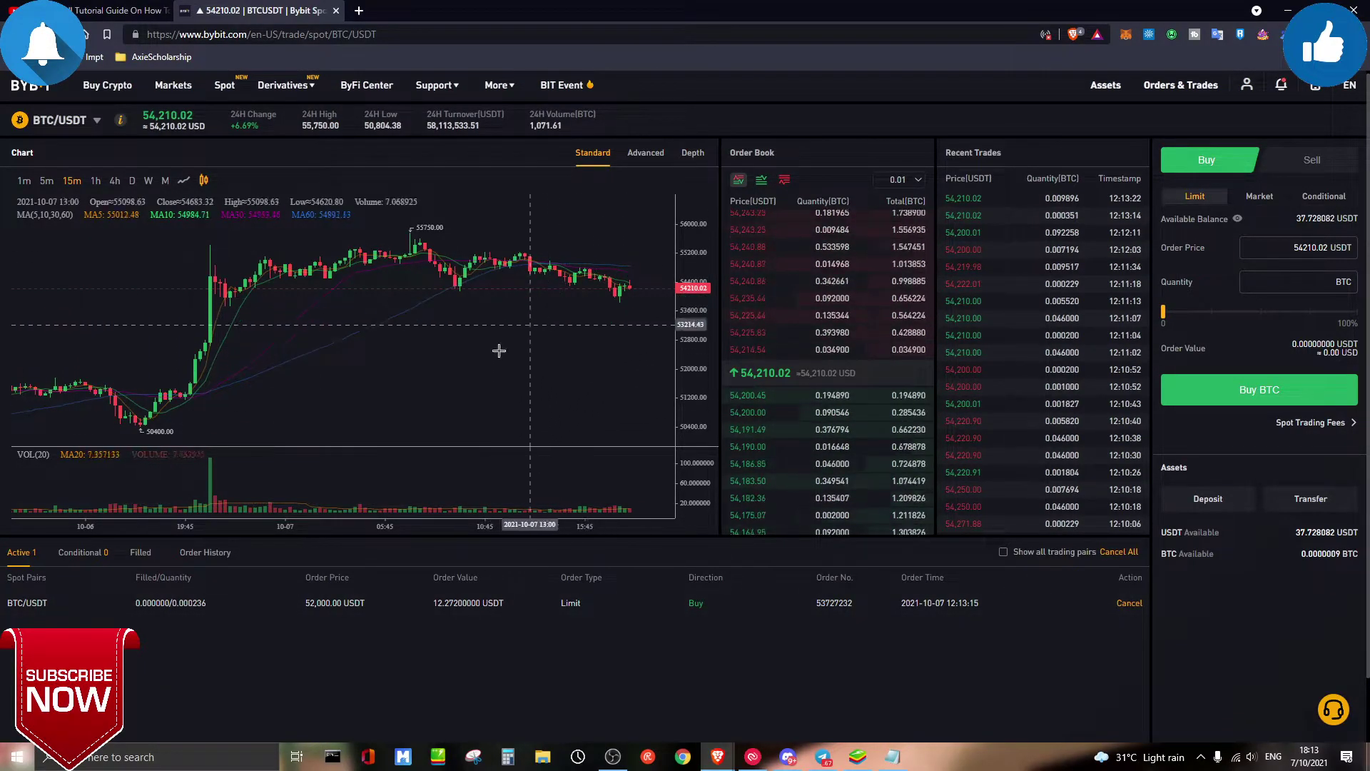
{"action": "double_click", "coordinate": [341, 604]}
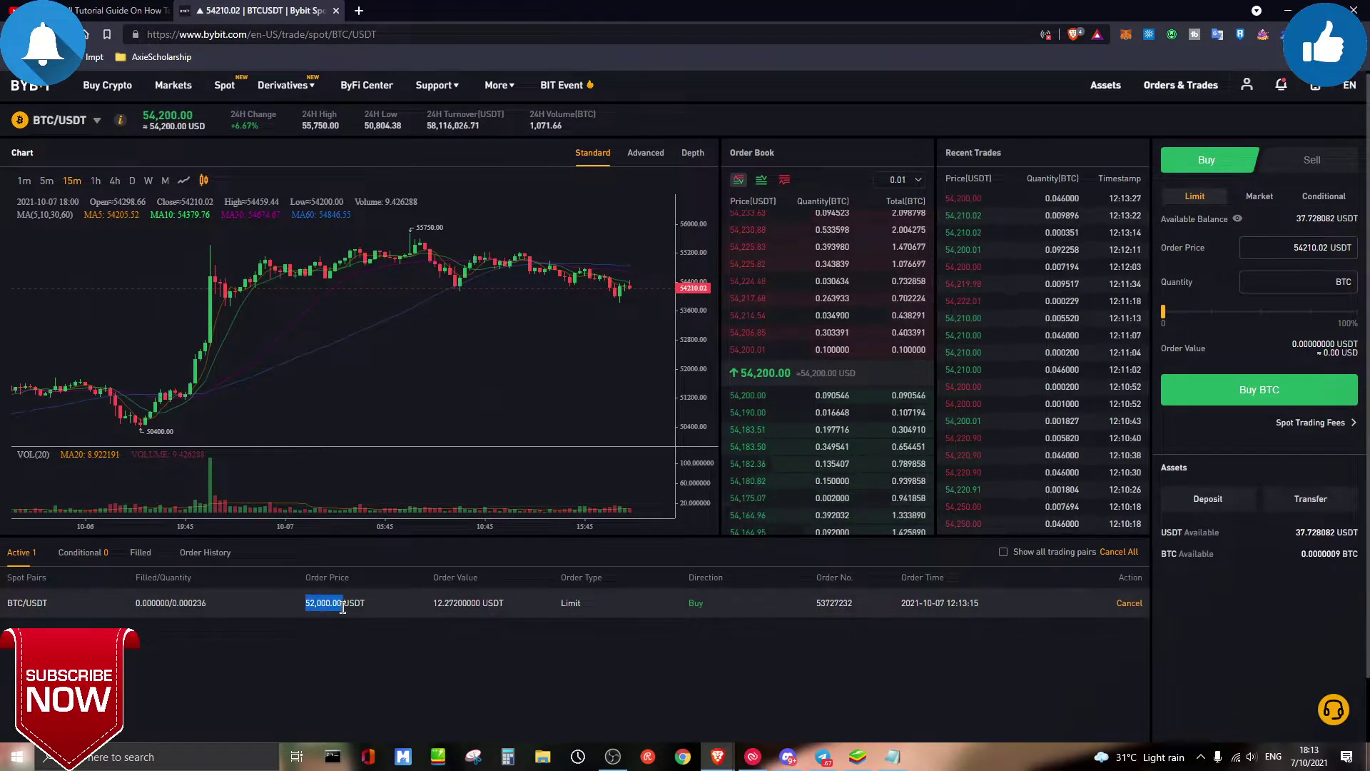
{"action": "left_click", "coordinate": [404, 656]}
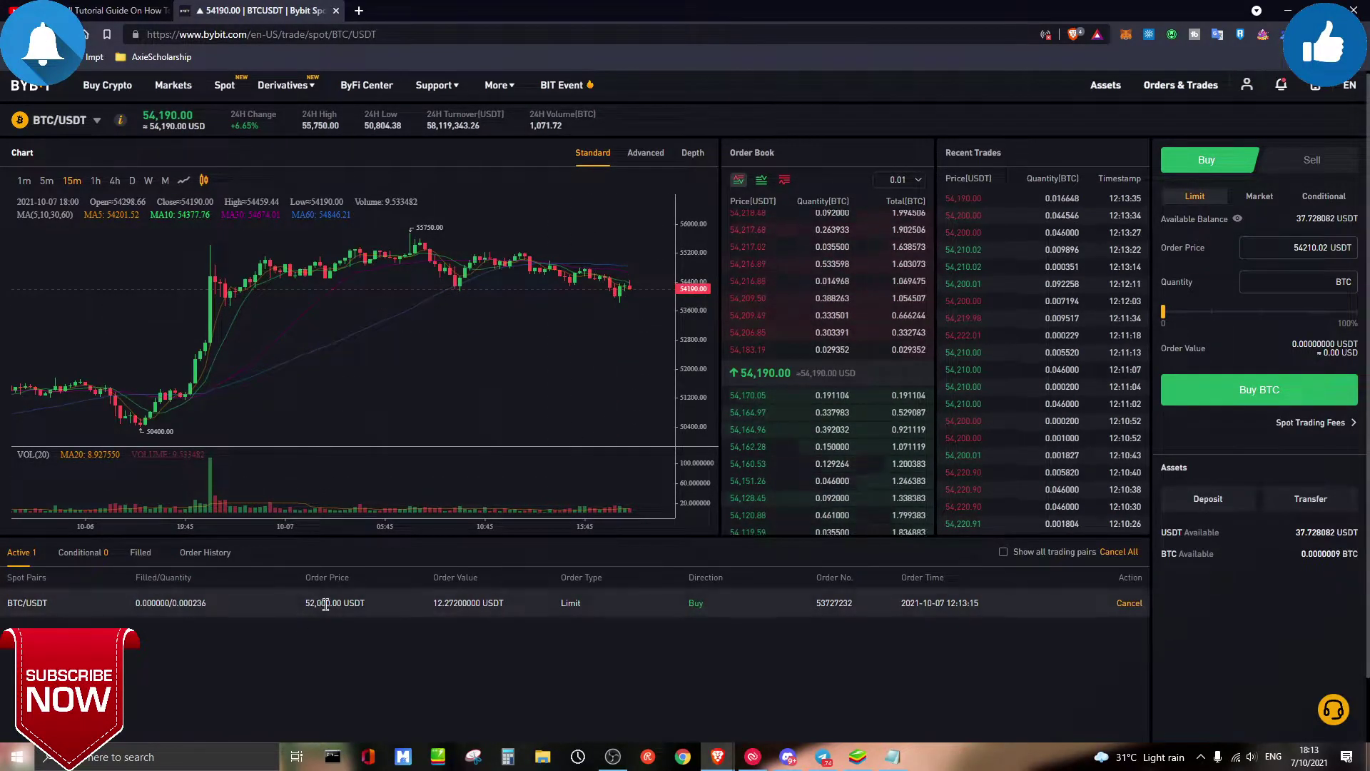
{"action": "left_click_drag", "start_coordinate": [328, 602], "coordinate": [343, 603]}
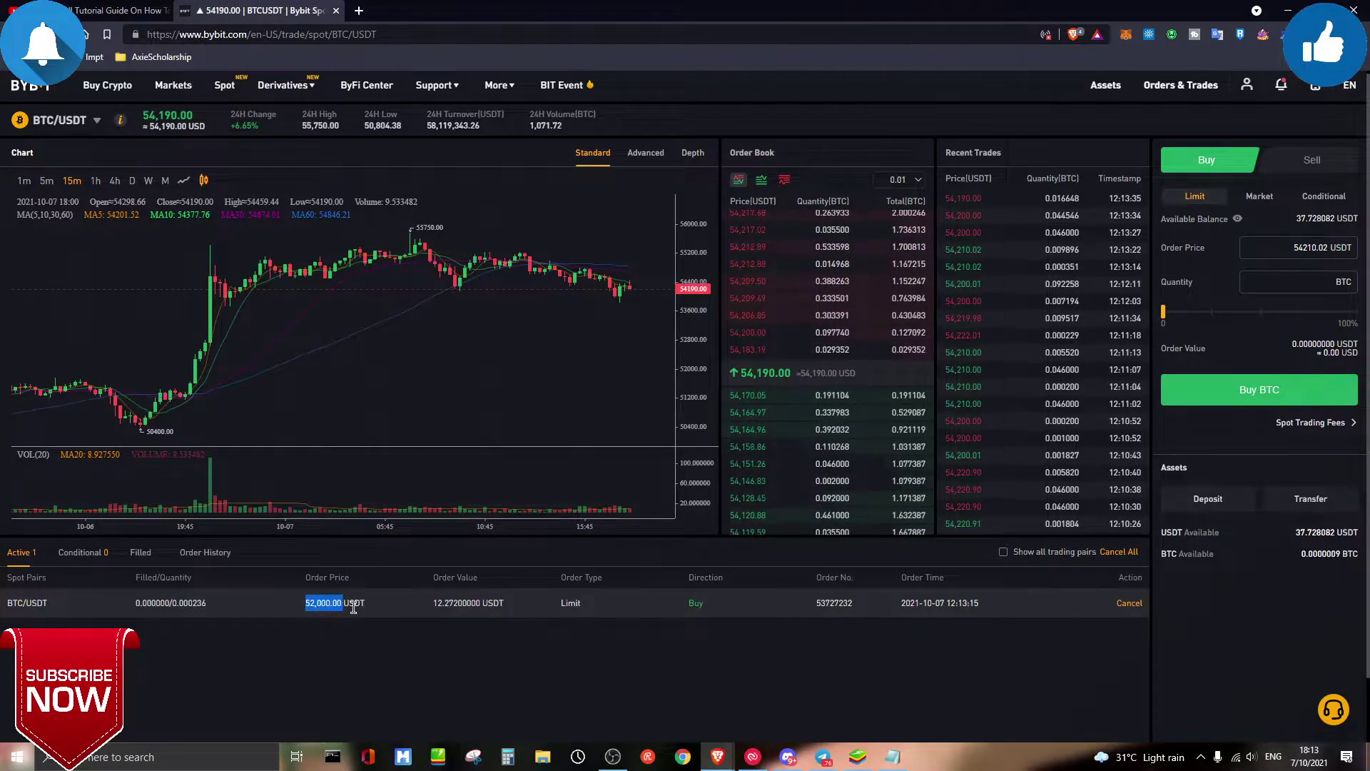
{"action": "left_click", "coordinate": [354, 656]}
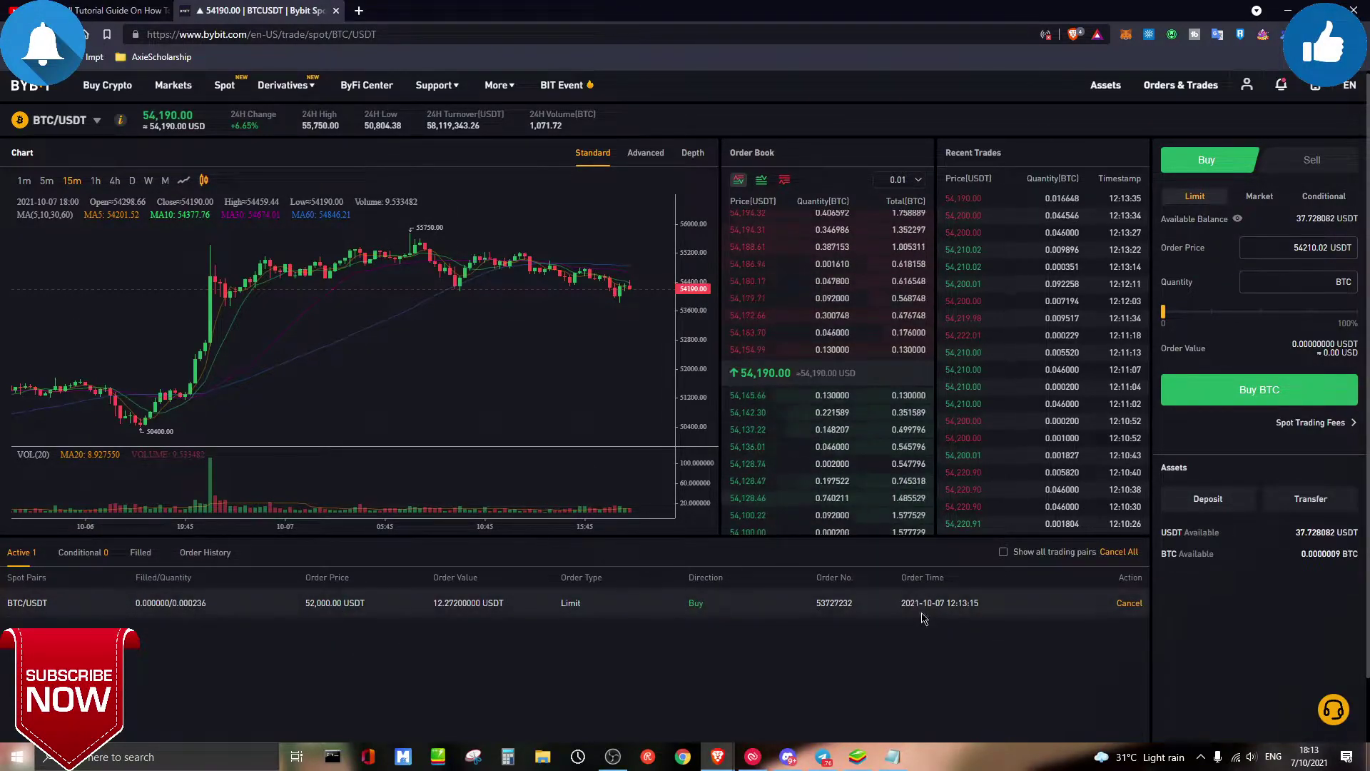
{"action": "left_click_drag", "start_coordinate": [207, 604], "coordinate": [183, 609]}
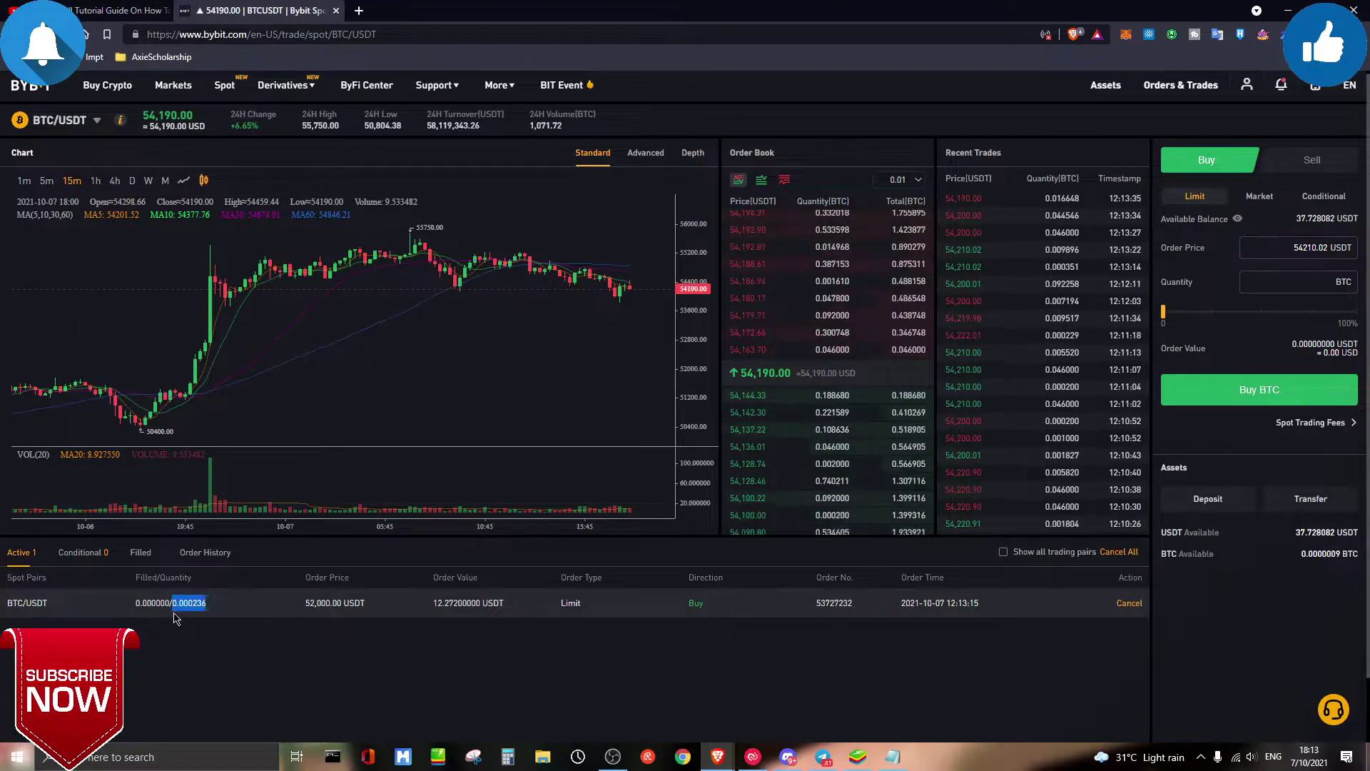
{"action": "left_click_drag", "start_coordinate": [306, 603], "coordinate": [330, 621]}
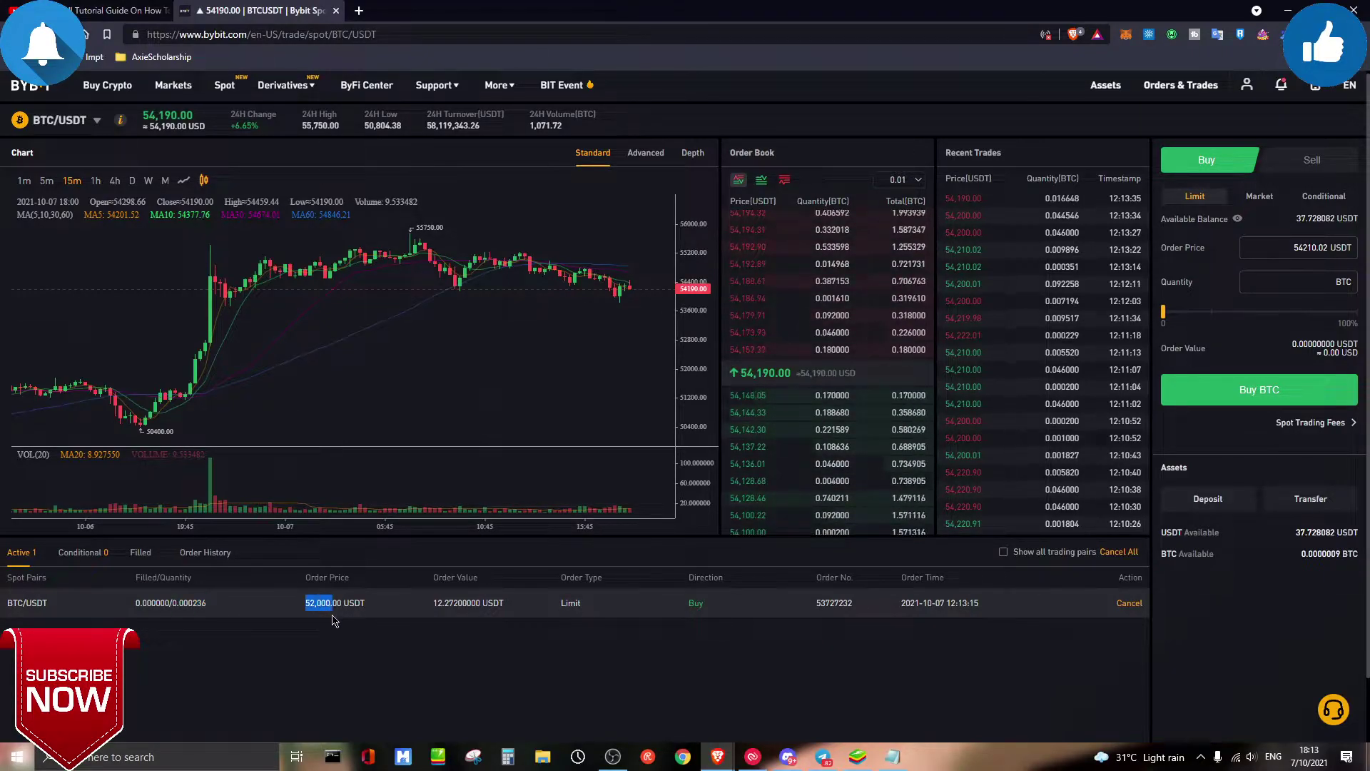
{"action": "left_click", "coordinate": [391, 644]}
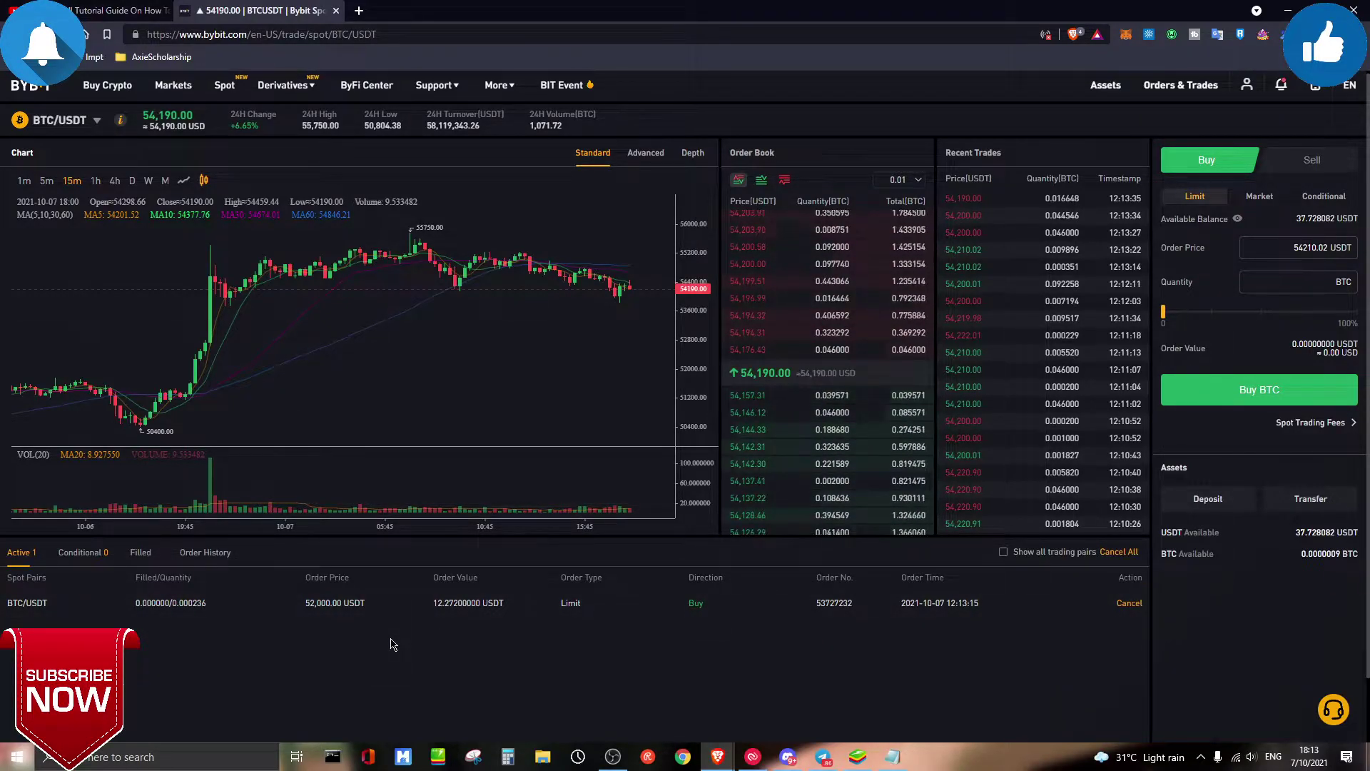
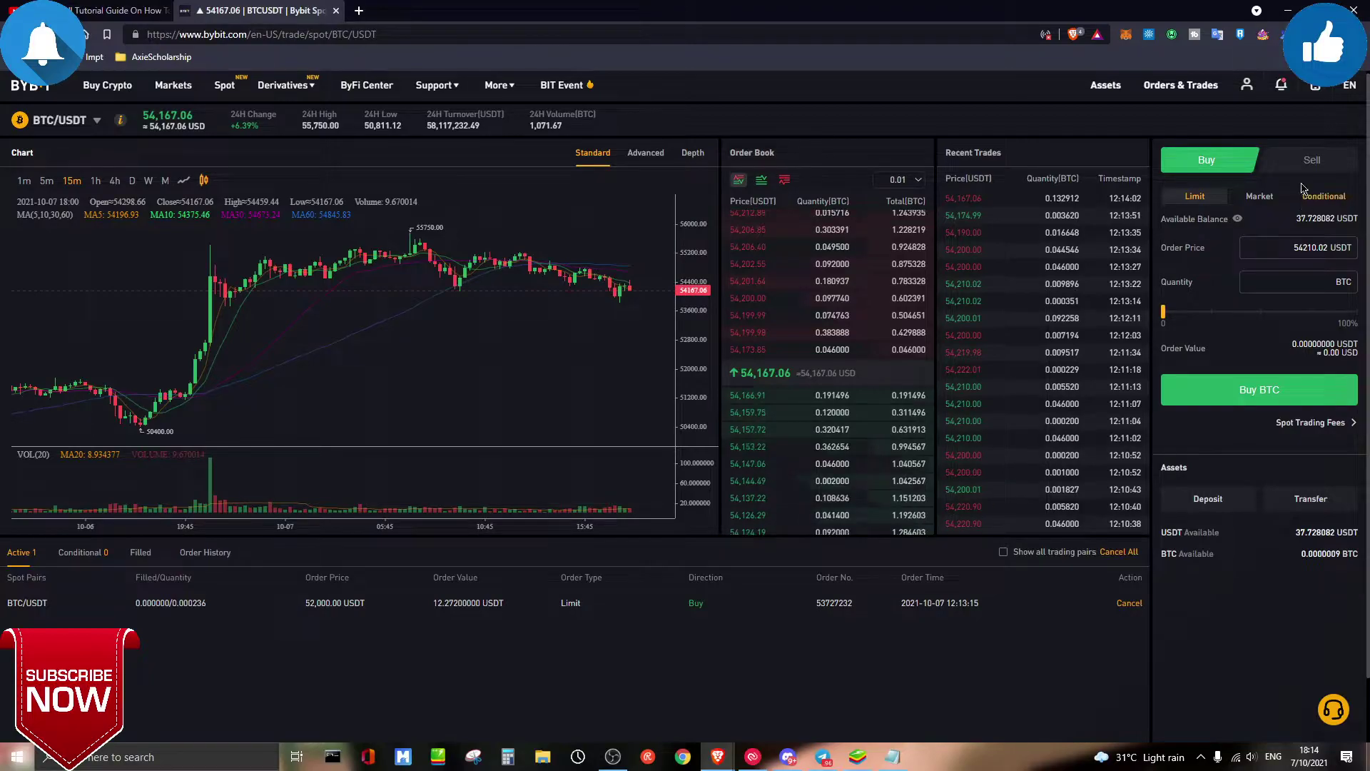
- Compare the Market and Limit buy forms, settle on Market, and try to buy BTC for 1 USDT
{"action": "left_click", "coordinate": [1252, 203]}
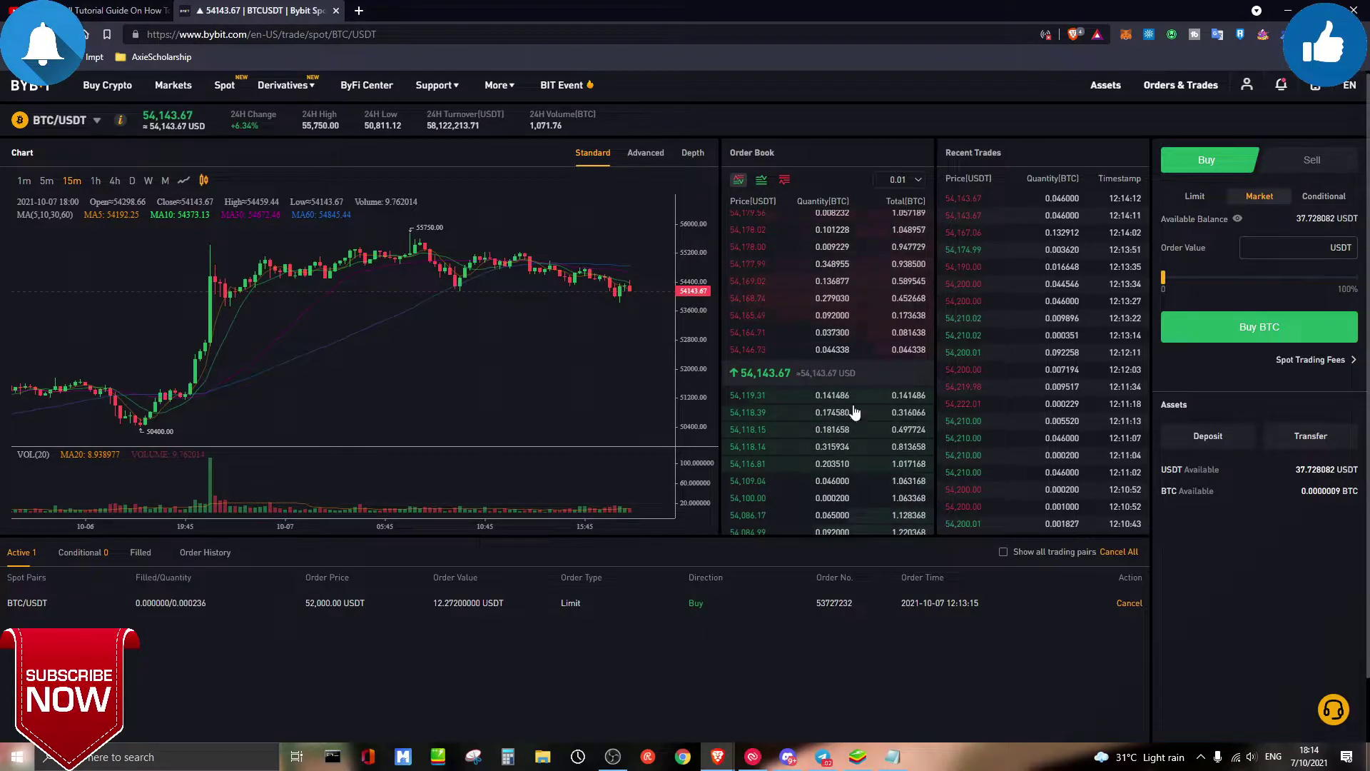
{"action": "left_click", "coordinate": [1195, 196]}
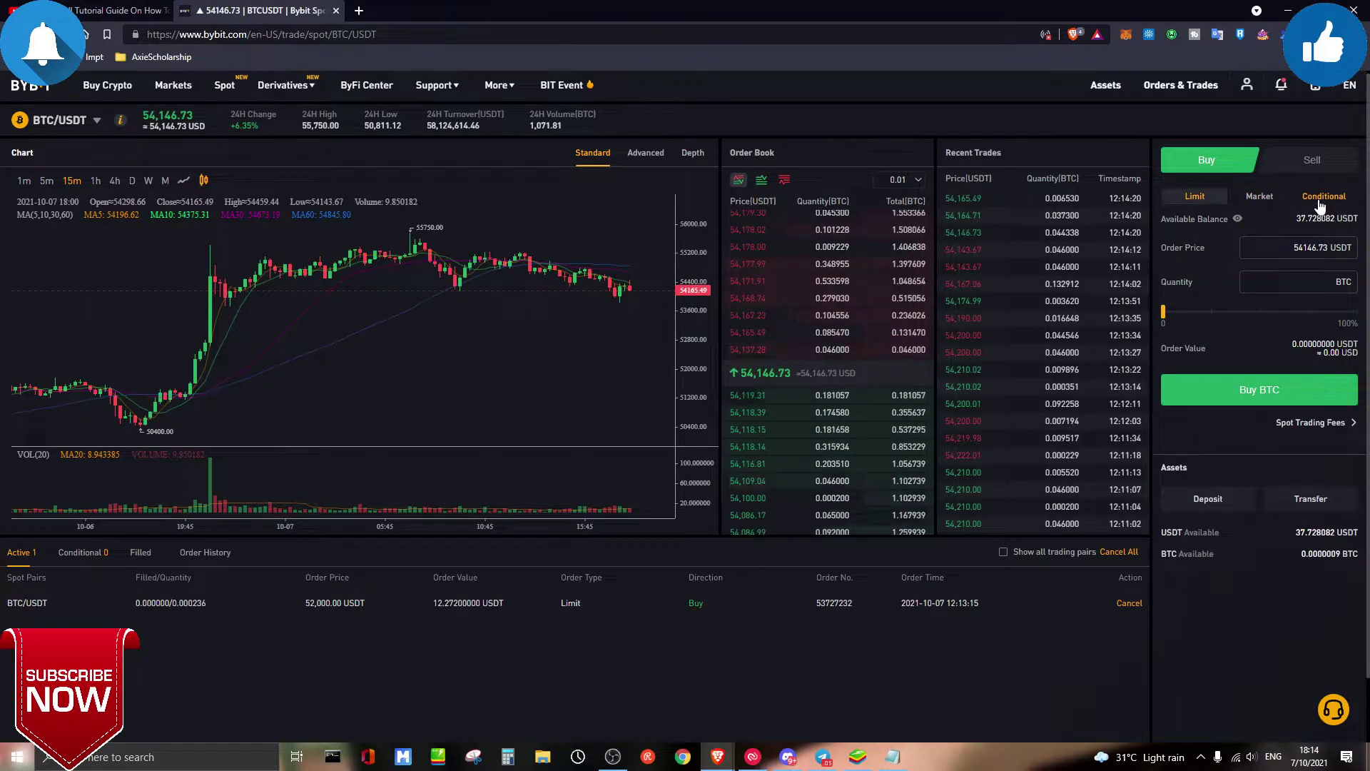
{"action": "left_click", "coordinate": [1263, 202]}
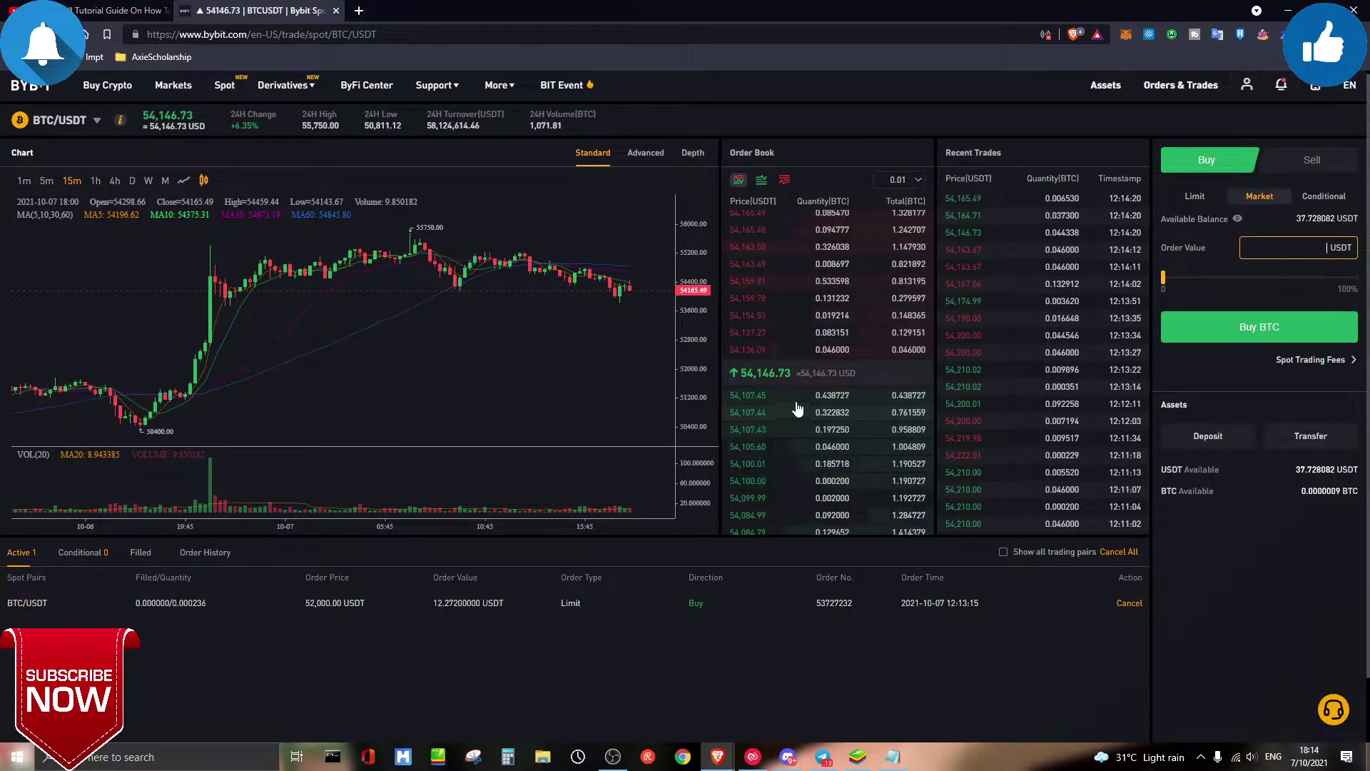
{"action": "type", "text": "1"}
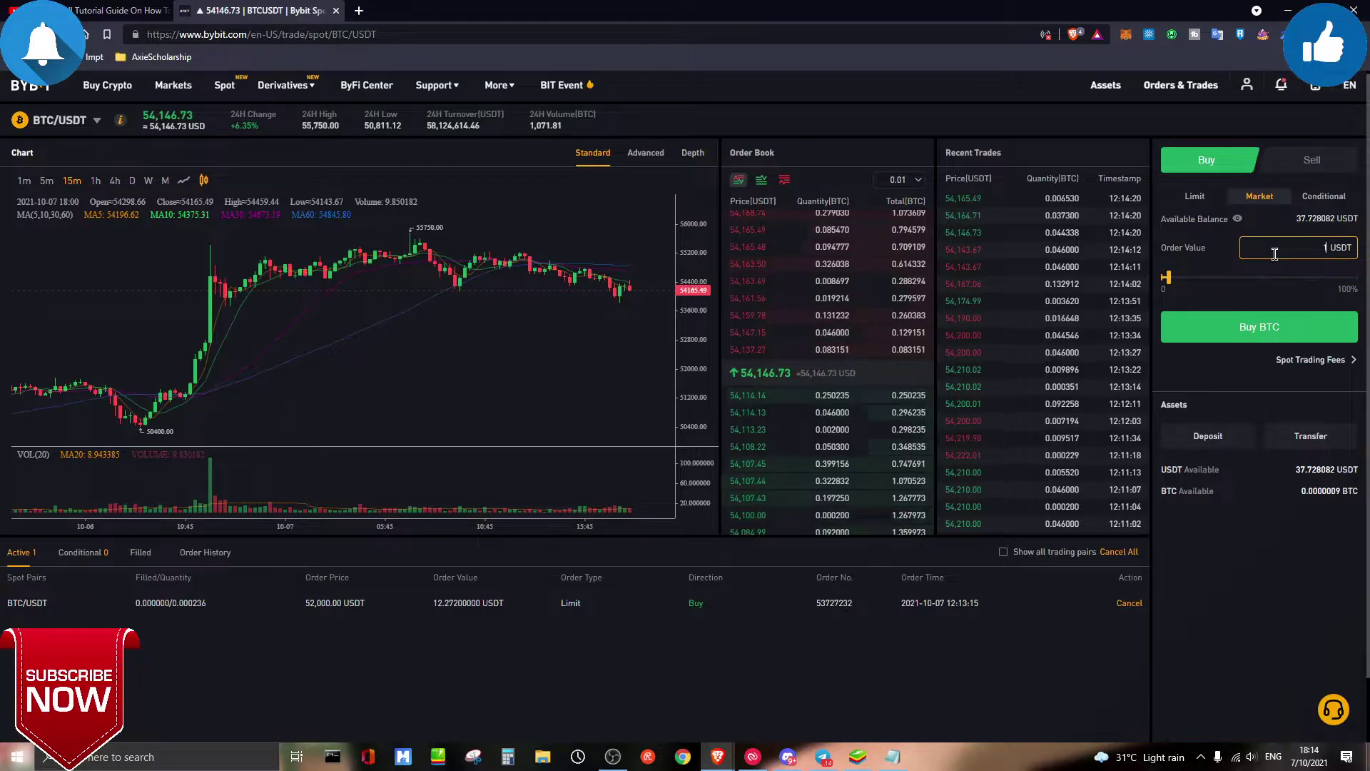
{"action": "left_click", "coordinate": [1265, 325]}
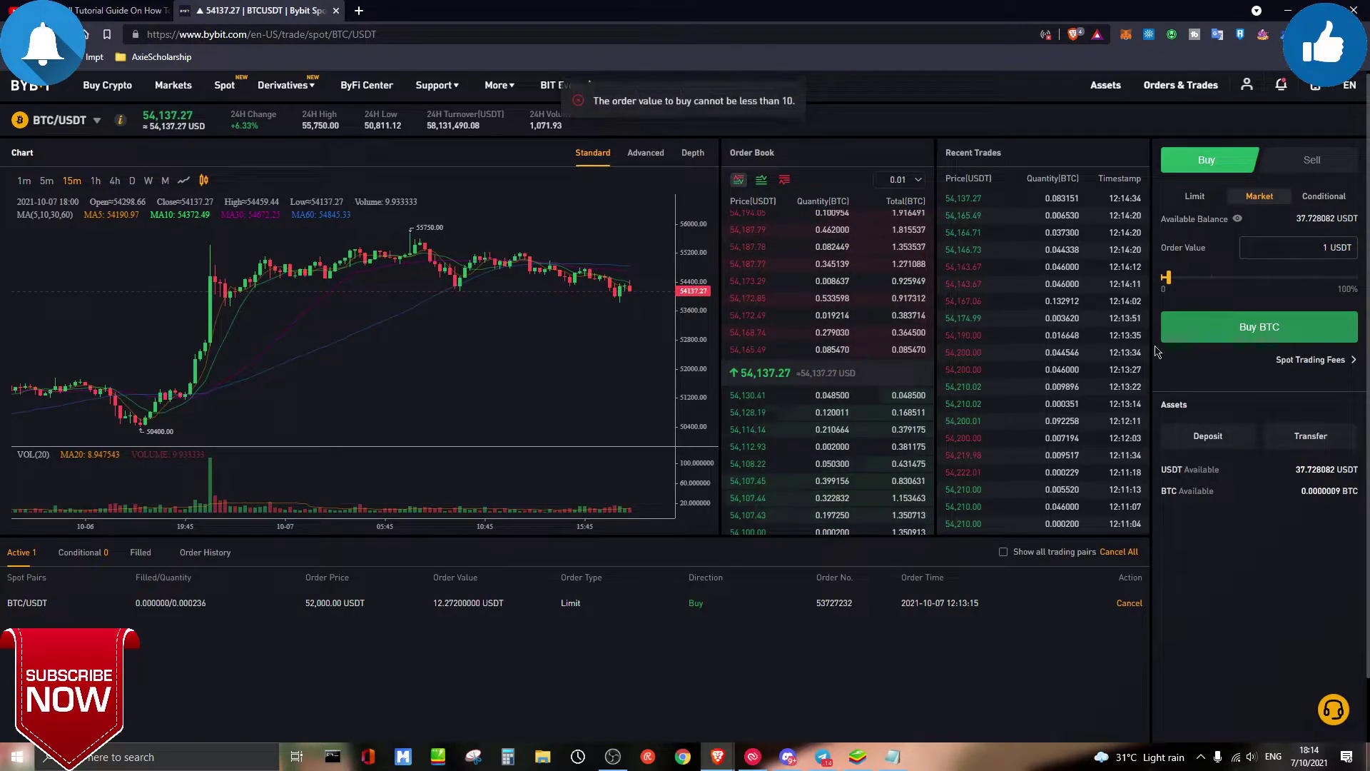
- Set the market order value to 10 USDT and submit the BTC buy order for confirmation
{"action": "left_click", "coordinate": [1295, 248]}
{"action": "type", "text": "90"}
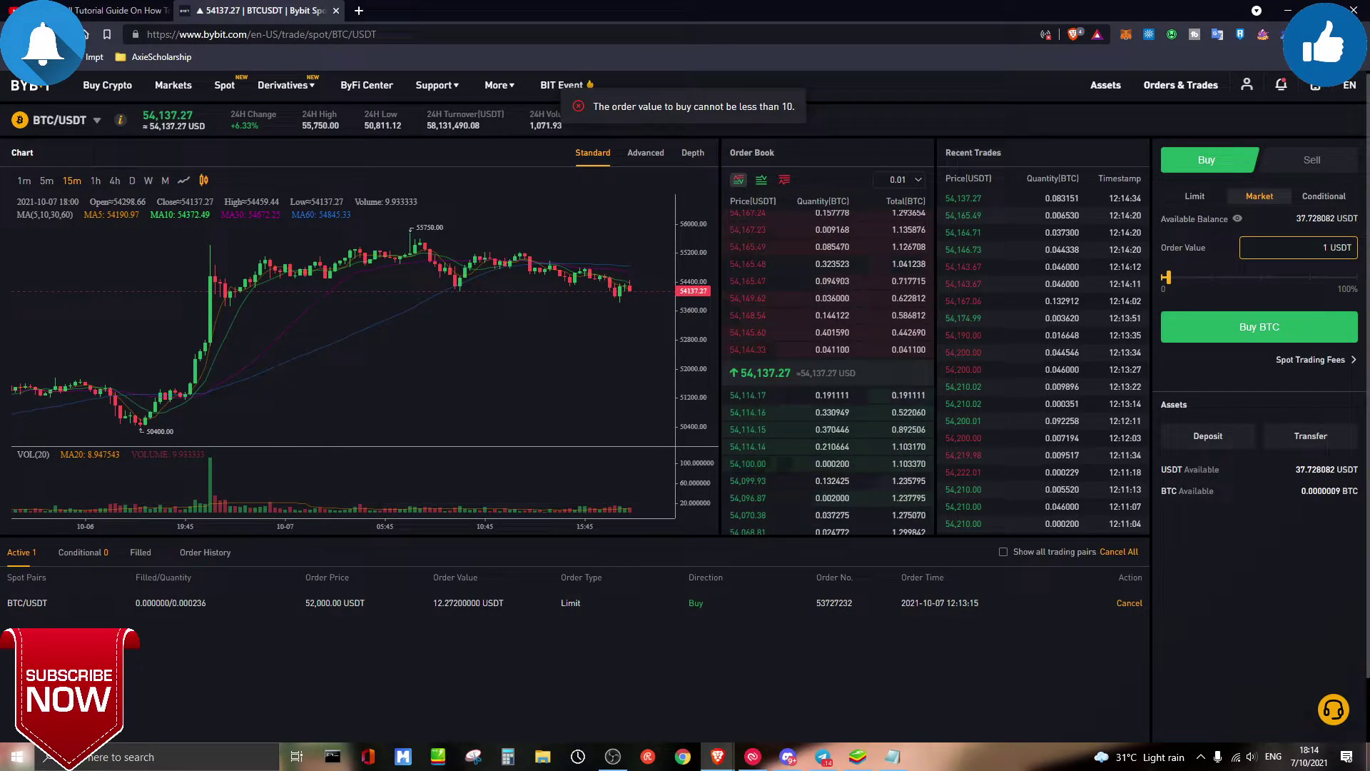
{"action": "key", "text": "BackSpace"}
{"action": "key", "text": "BackSpace"}
{"action": "type", "text": "0"}
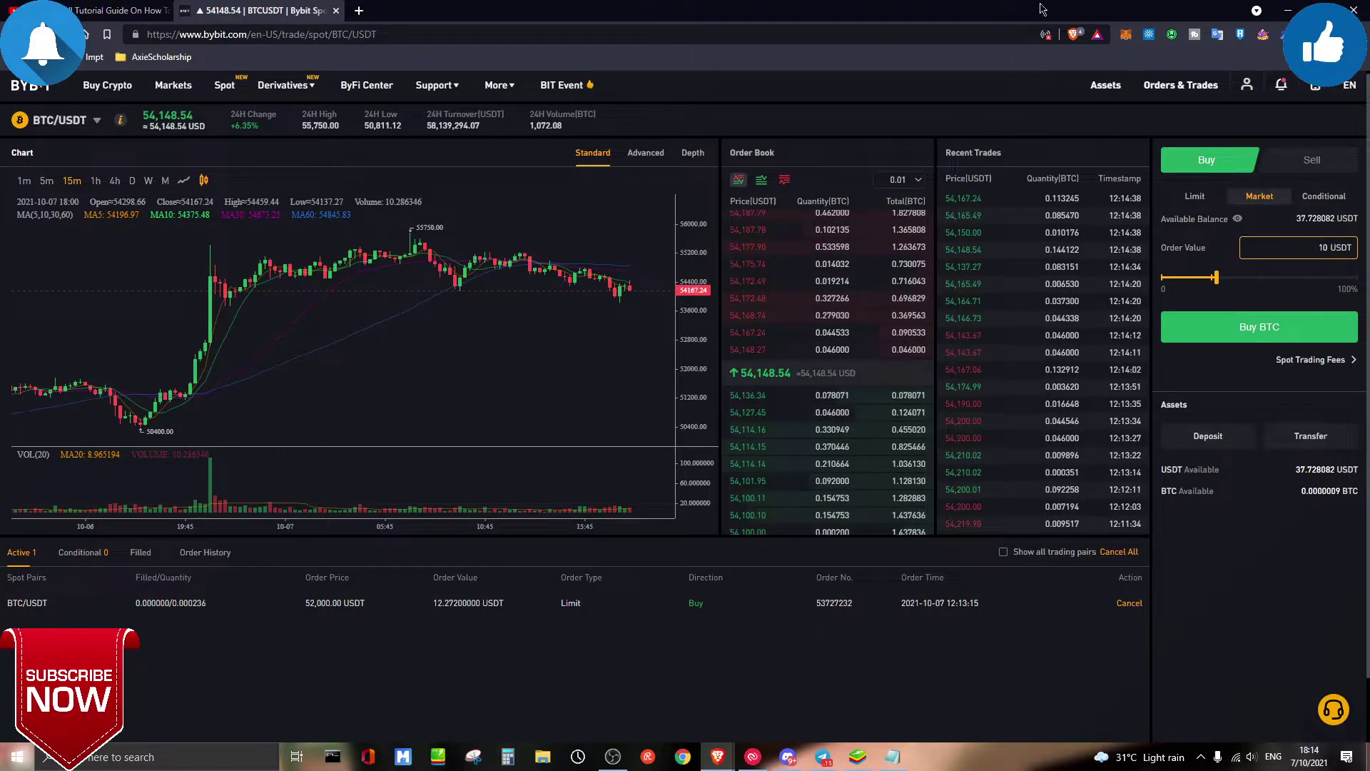
{"action": "left_click", "coordinate": [1181, 327]}
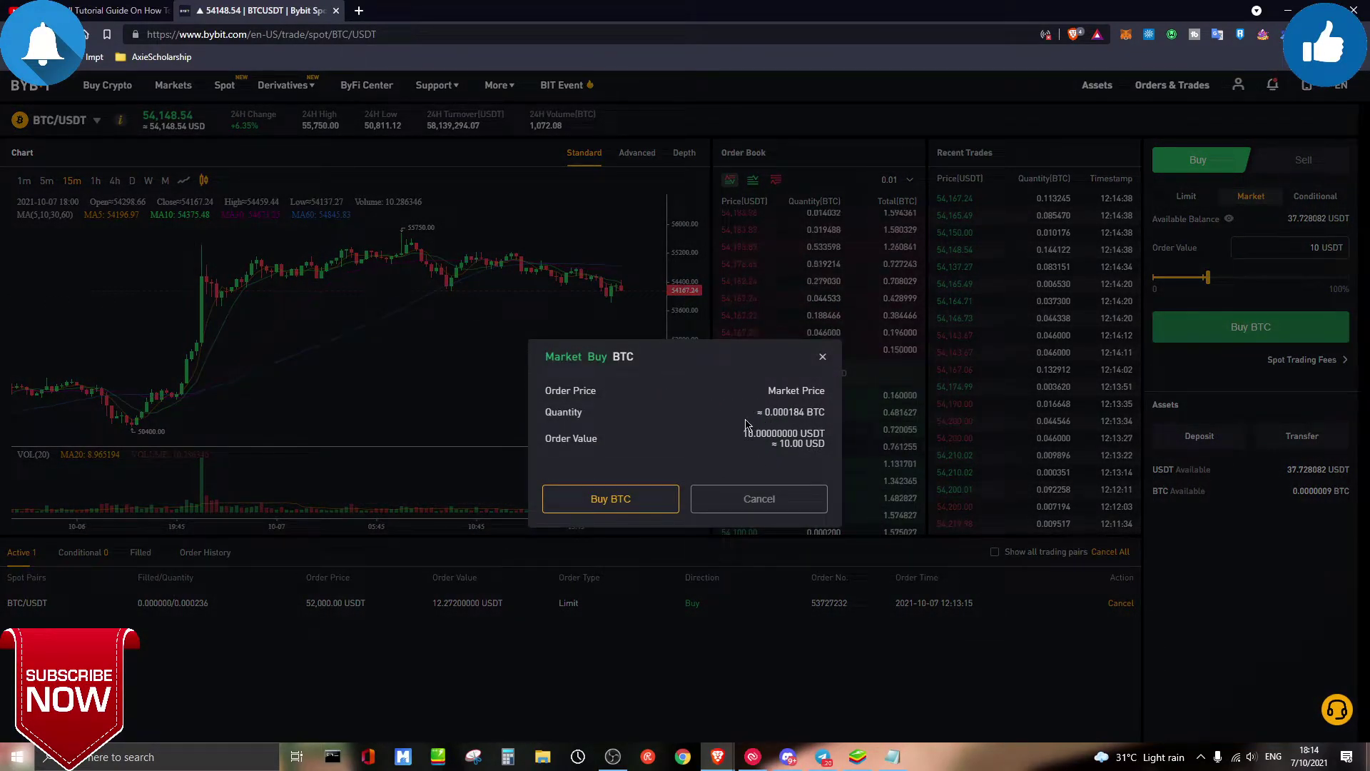
- Examine the order price and quantity in the market buy confirmation, reopening it once, and dismiss it without buying
{"action": "left_click_drag", "start_coordinate": [768, 392], "coordinate": [824, 397]}
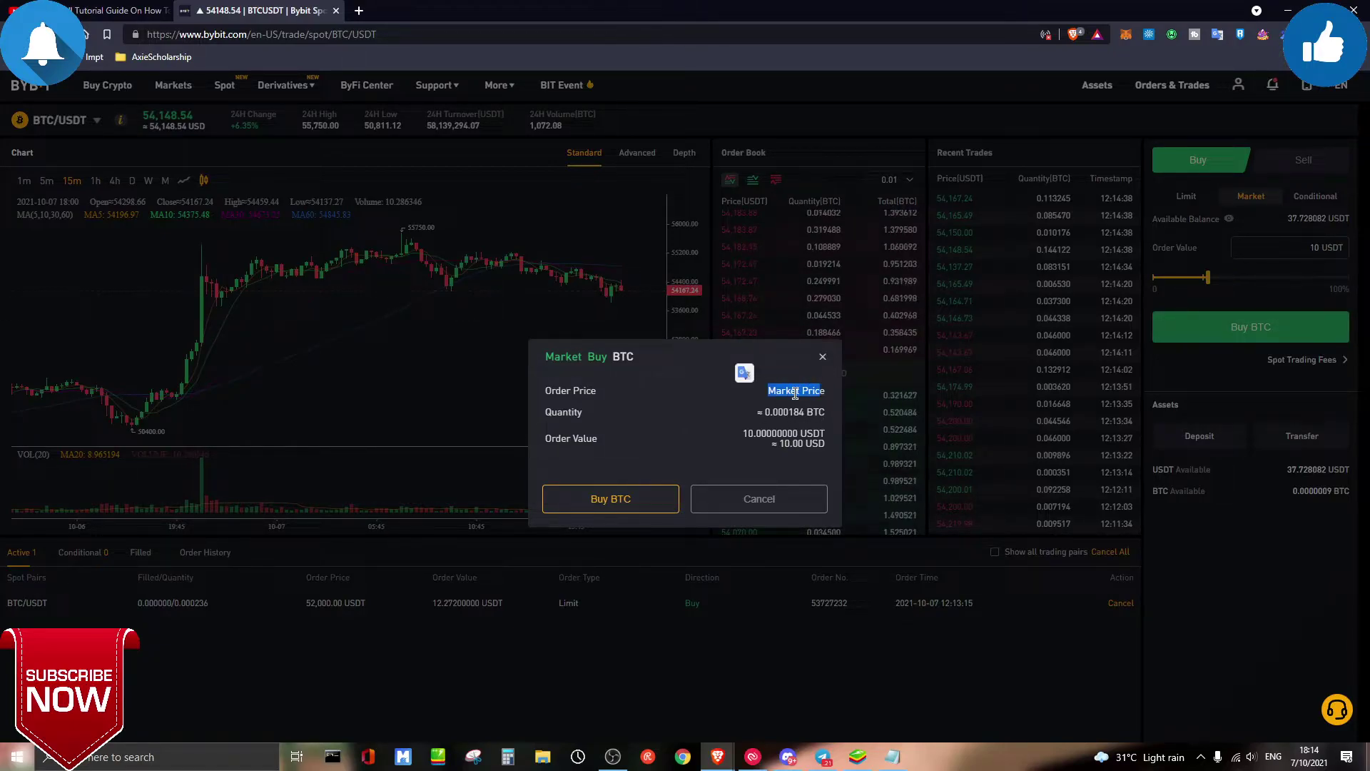
{"action": "left_click", "coordinate": [755, 426]}
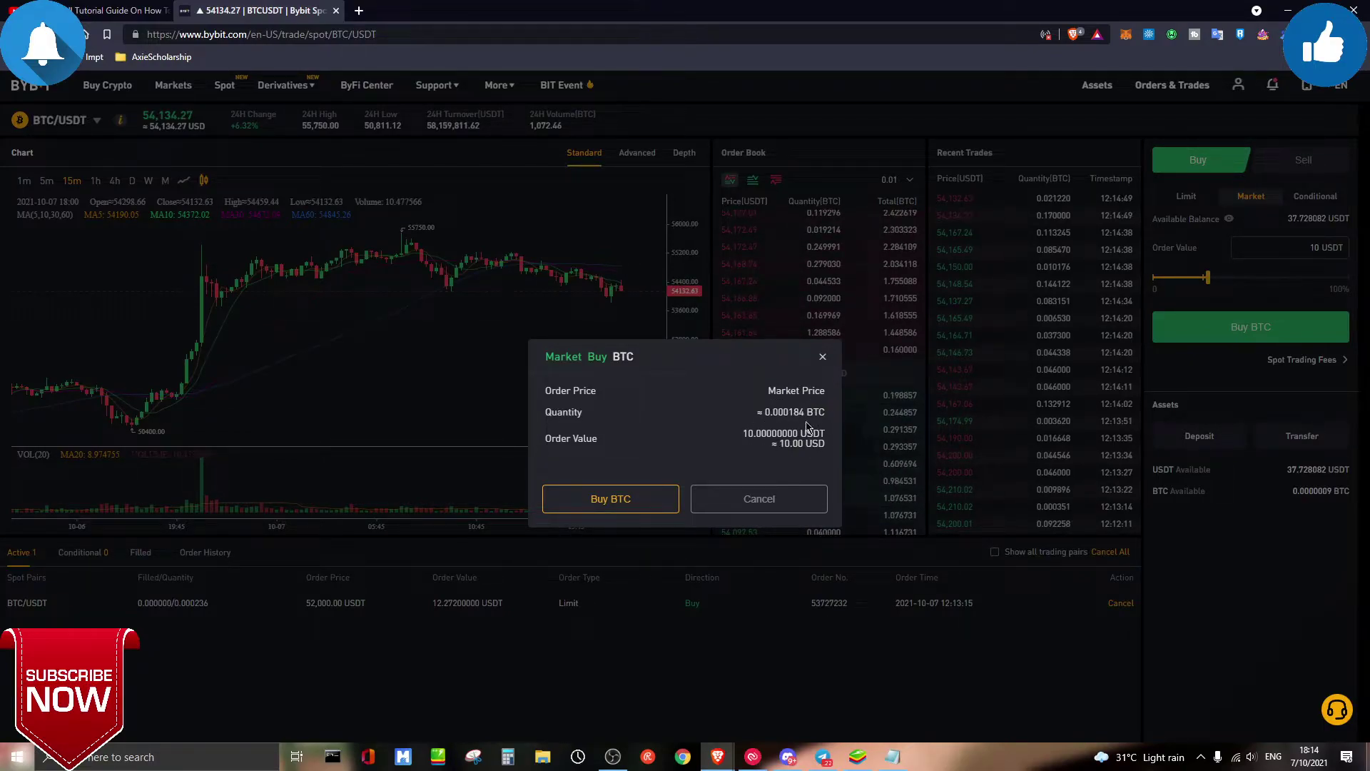
{"action": "mouse_move", "coordinate": [760, 413]}
{"action": "left_mouse_down"}
{"action": "mouse_move", "coordinate": [802, 457]}
{"action": "mouse_move", "coordinate": [758, 421]}
{"action": "left_mouse_up"}
{"action": "left_click", "coordinate": [768, 412]}
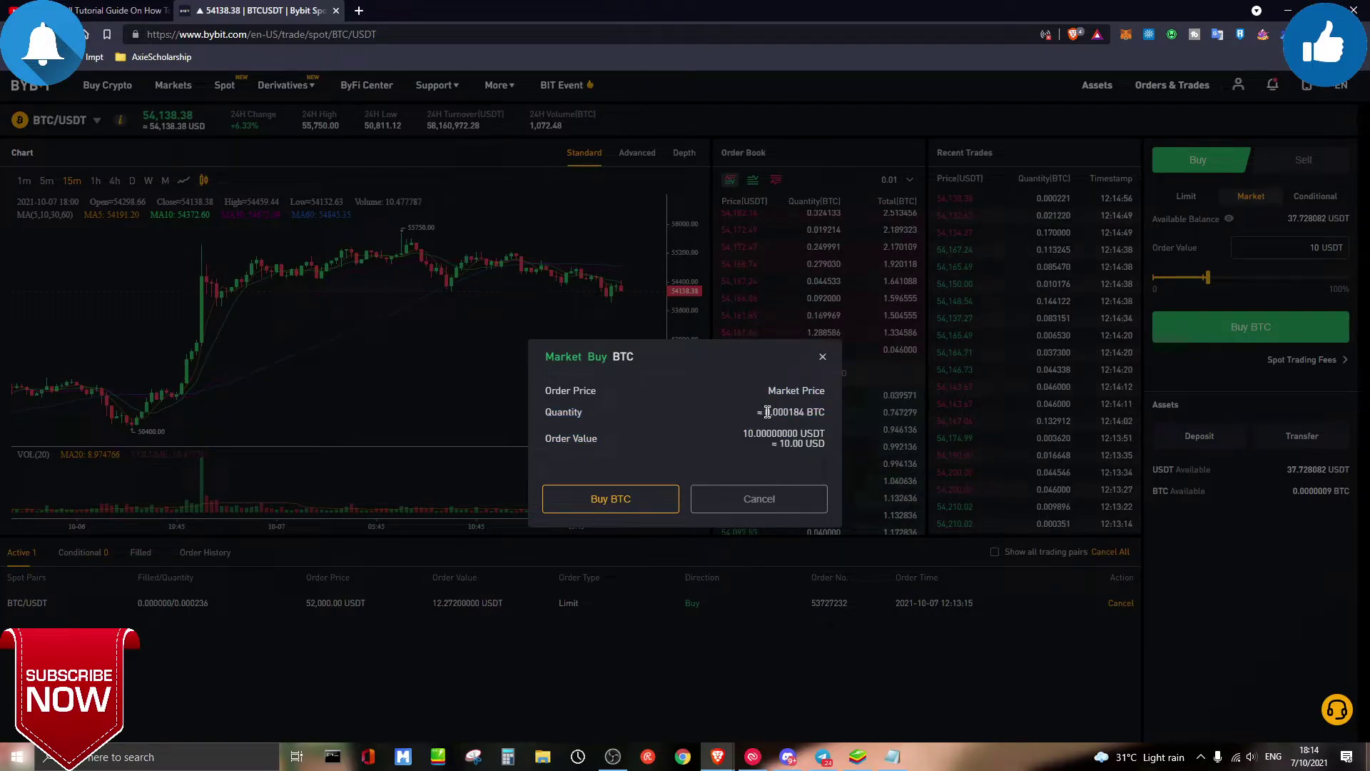
{"action": "left_click", "coordinate": [822, 357]}
{"action": "left_click", "coordinate": [1250, 326]}
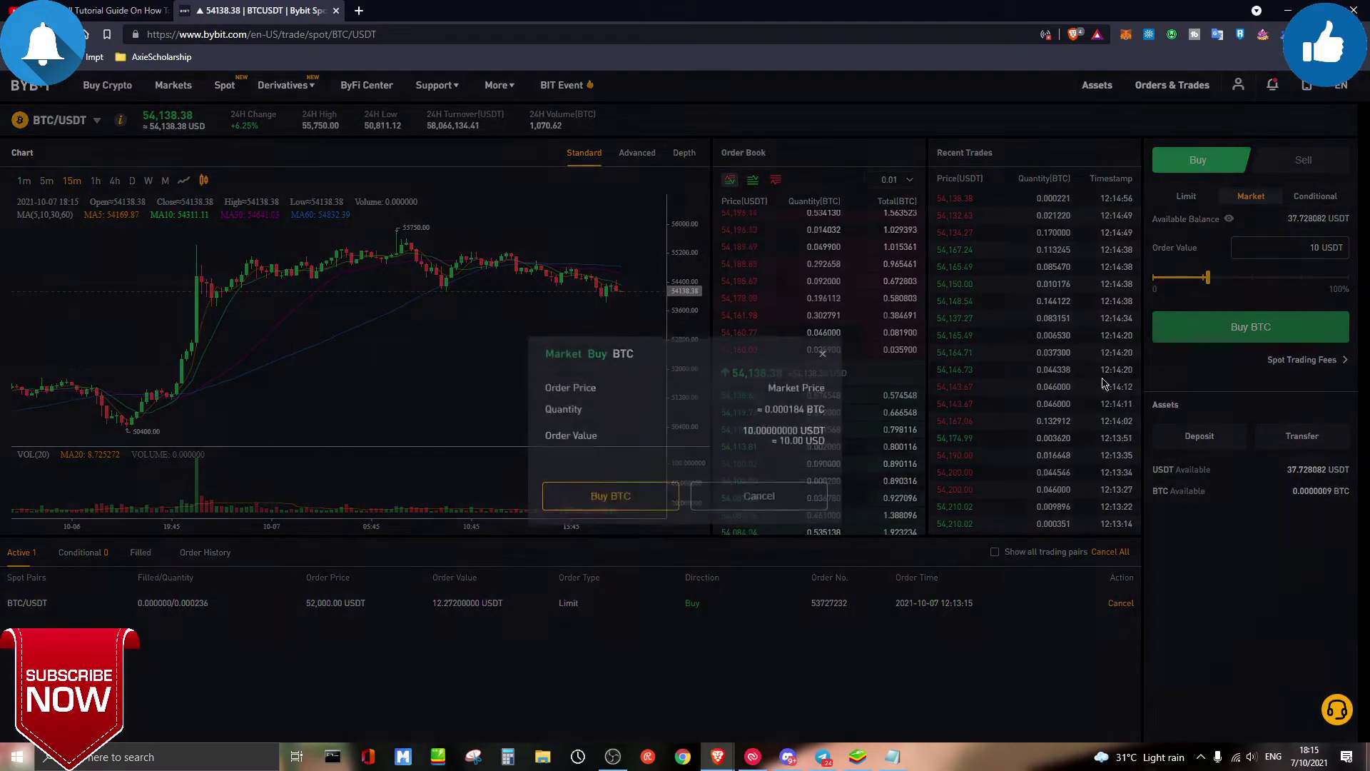
{"action": "left_click_drag", "start_coordinate": [788, 412], "coordinate": [801, 414]}
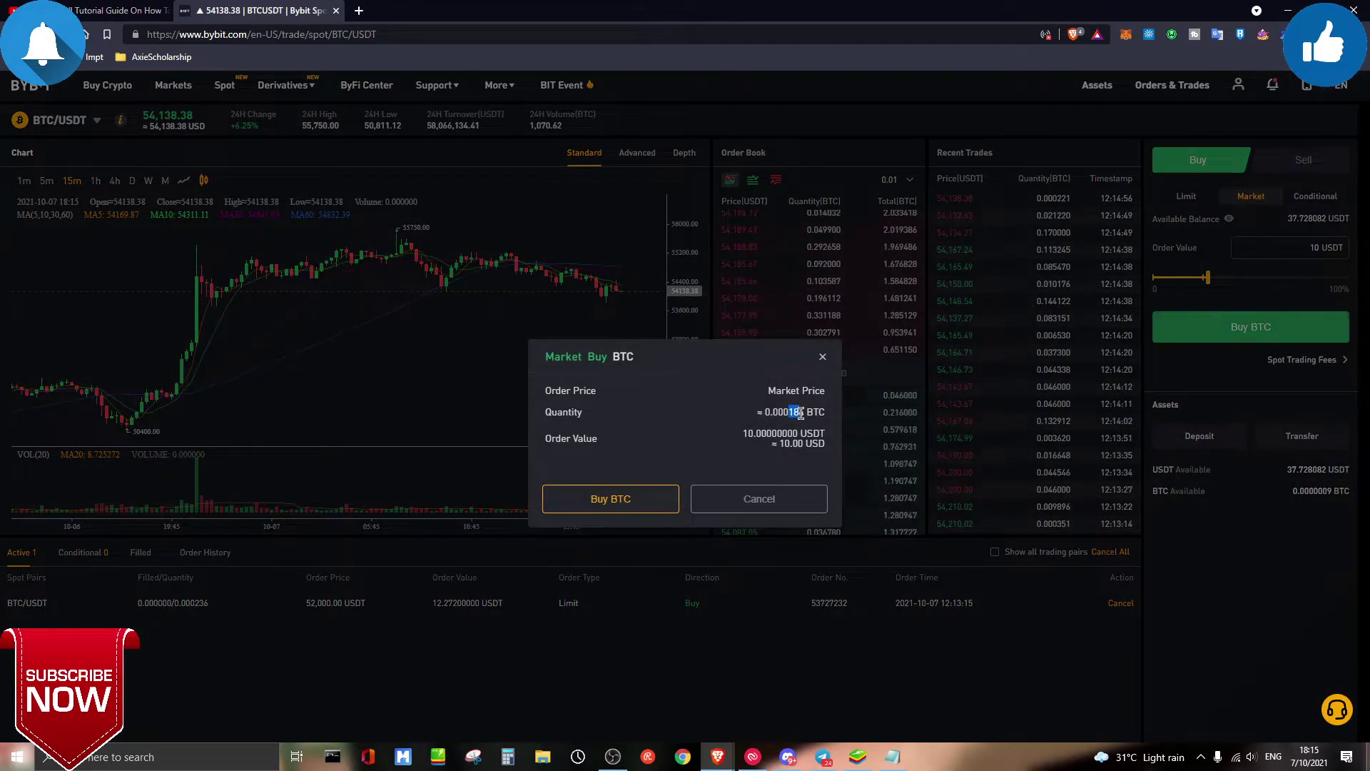
{"action": "left_click", "coordinate": [822, 358]}
- Try a market buy of BTC for 100 USDT and return the order value to 10 USDT
{"action": "left_click", "coordinate": [1348, 247]}
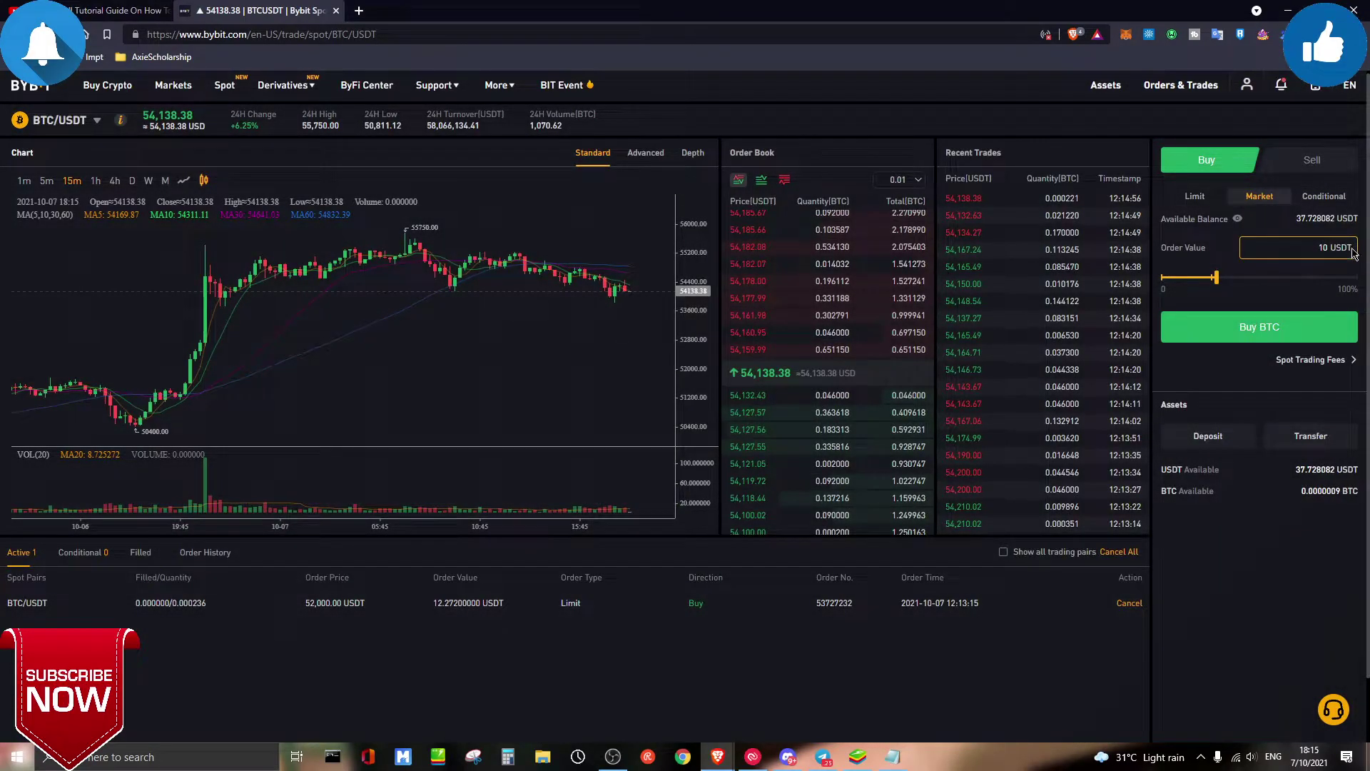
{"action": "type", "text": "0"}
{"action": "left_click", "coordinate": [1259, 327]}
{"action": "left_click", "coordinate": [1321, 247]}
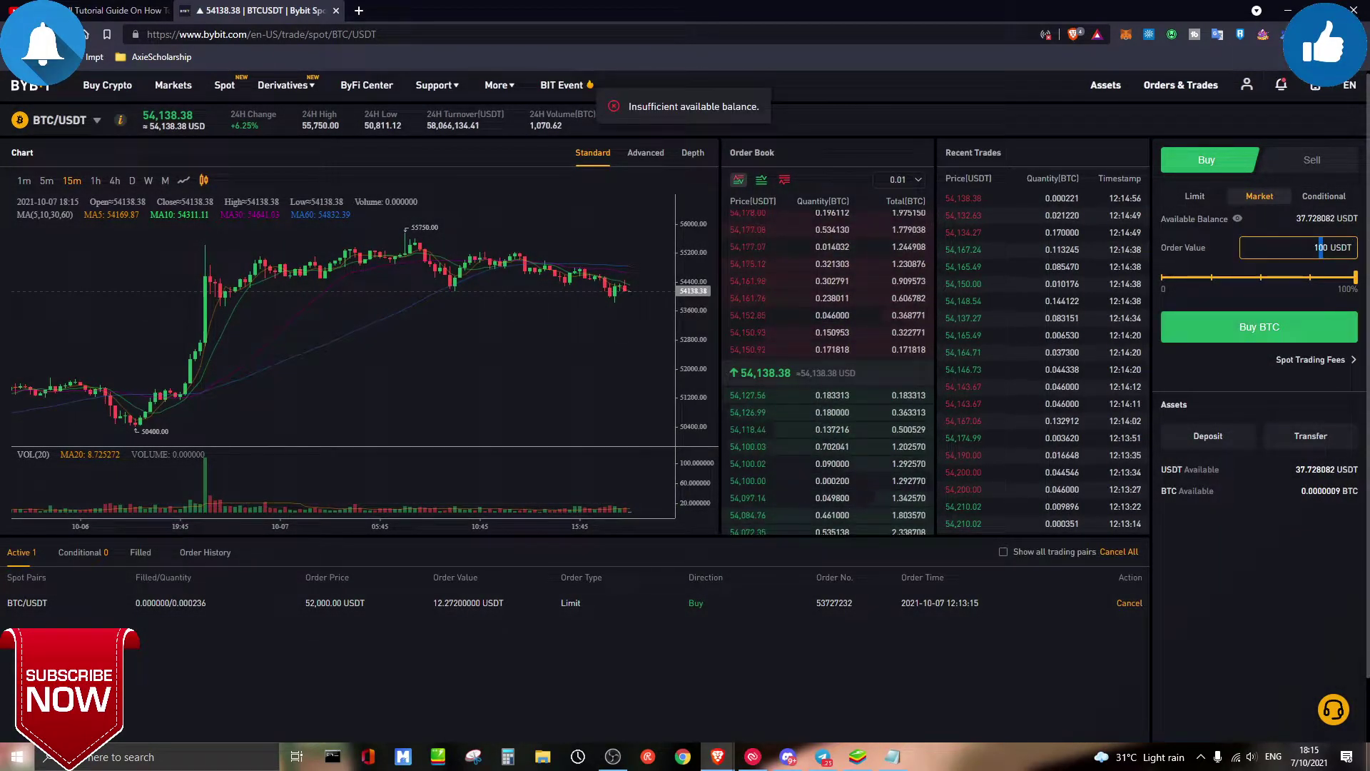
{"action": "key", "text": "BackSpace"}
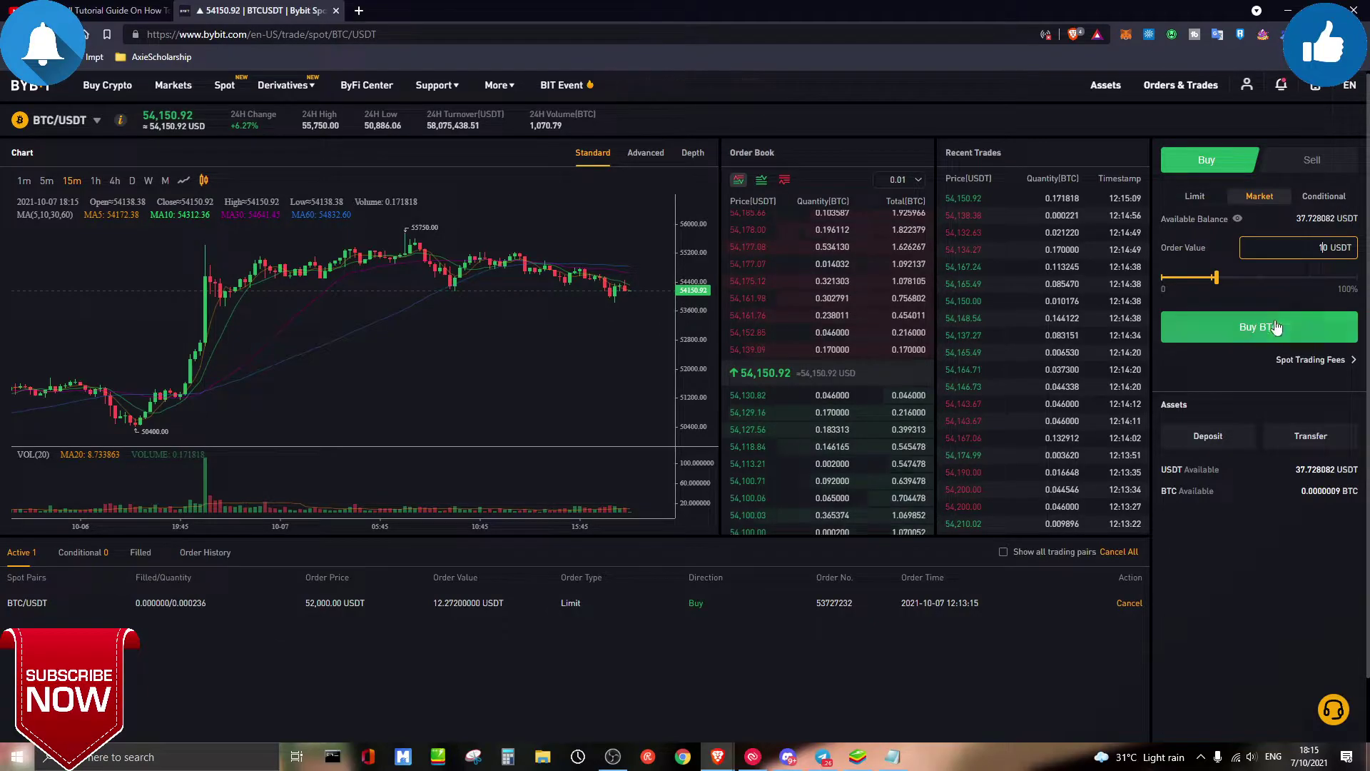
- Review the confirmation of the 10 USDT market buy, dismiss it without buying, and bring it up once more
{"action": "left_click", "coordinate": [1276, 326]}
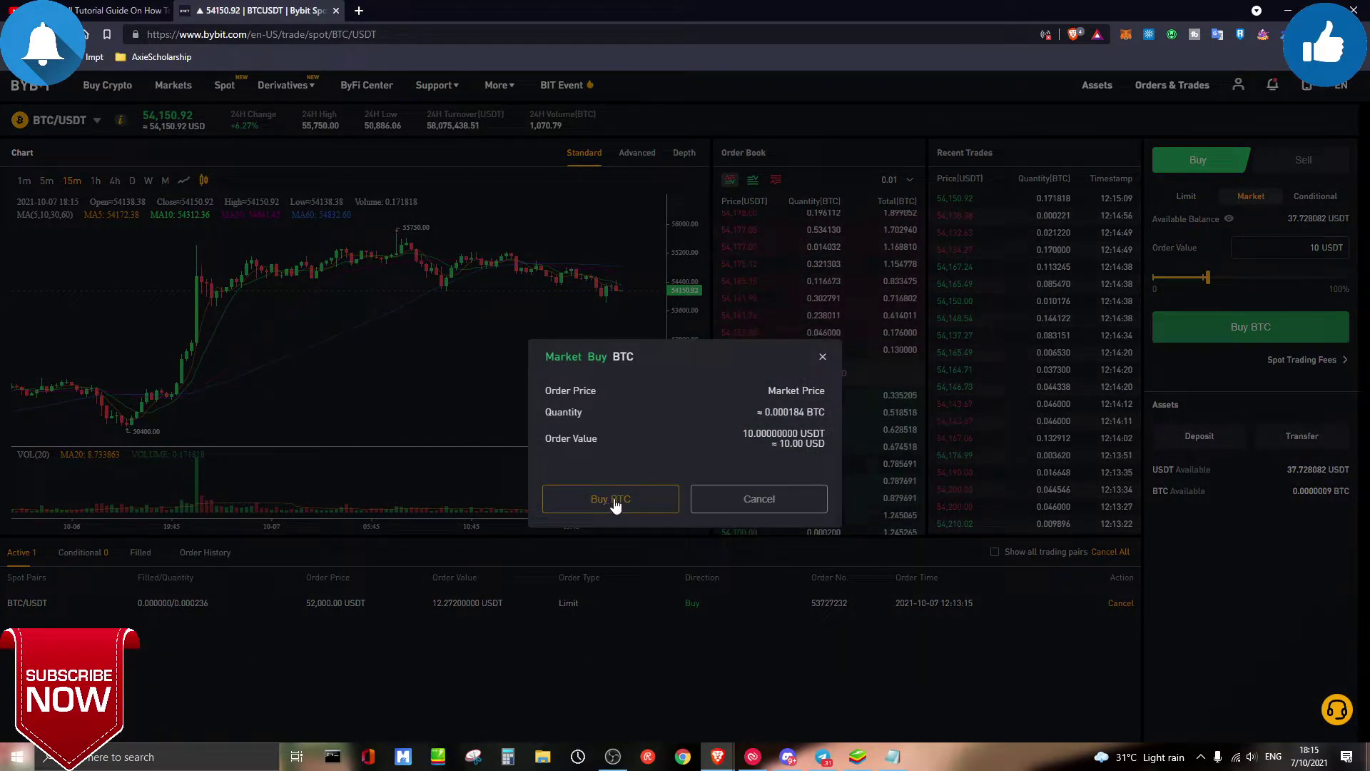
{"action": "left_click", "coordinate": [755, 502]}
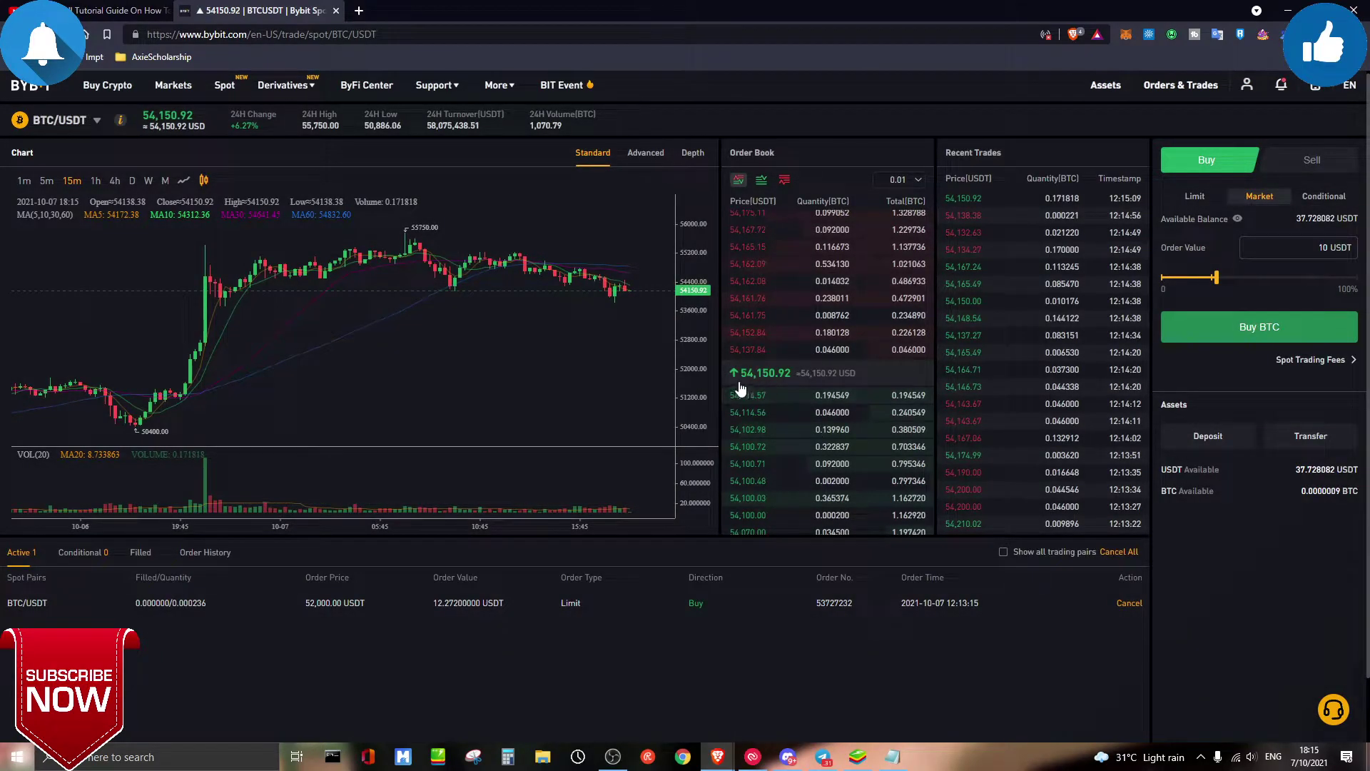
{"action": "left_click", "coordinate": [1343, 250]}
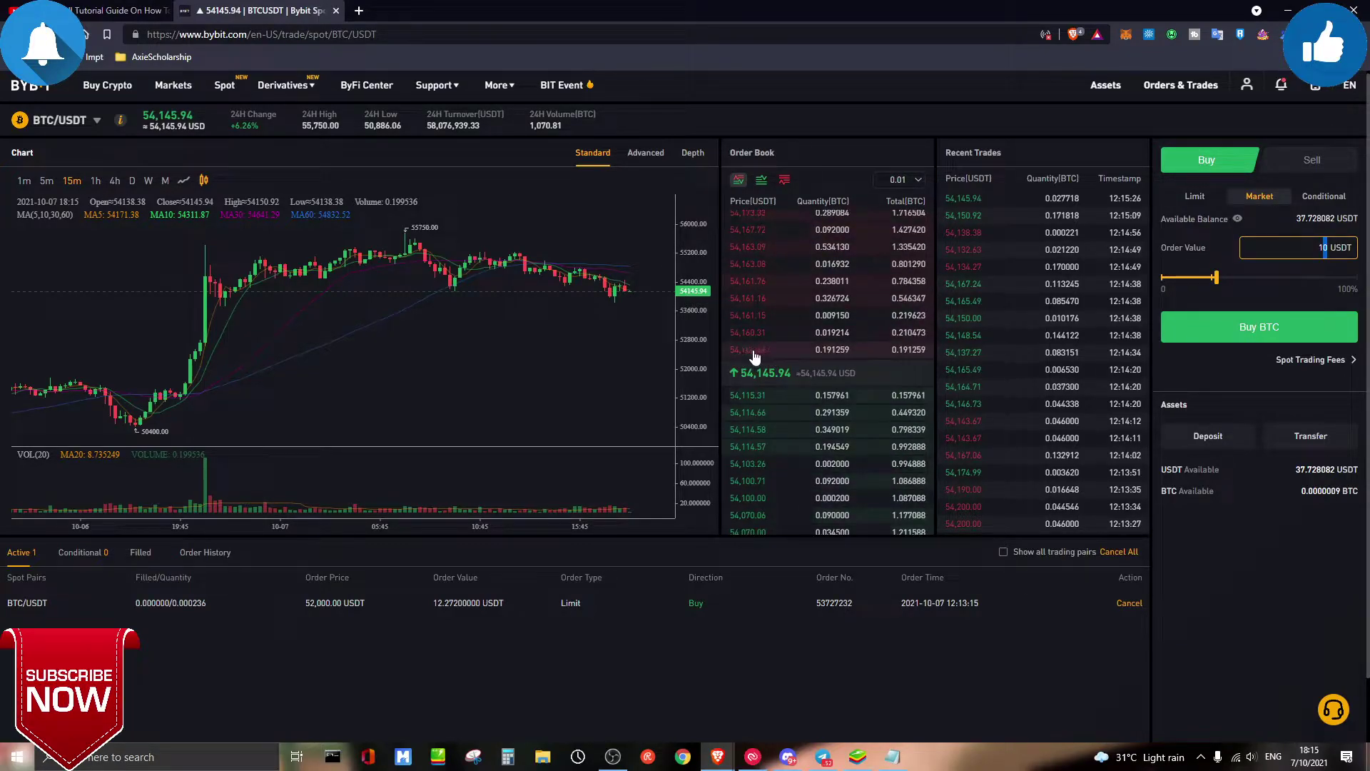
{"action": "left_click", "coordinate": [1281, 333]}
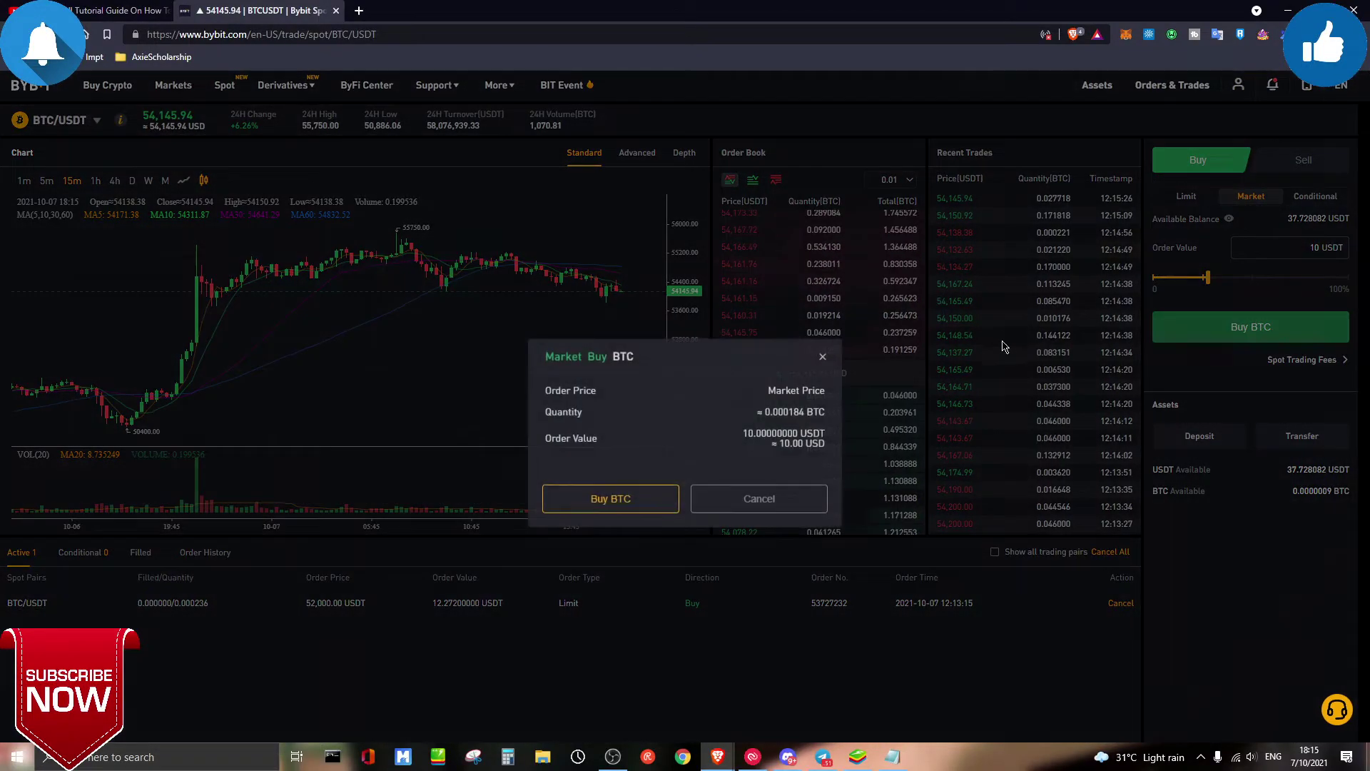
- Leave the market buy confirmation and cancel the active BTC/USDT limit buy order at 52,000 USDT
{"action": "left_click", "coordinate": [1129, 603]}
{"action": "left_click", "coordinate": [1129, 603]}
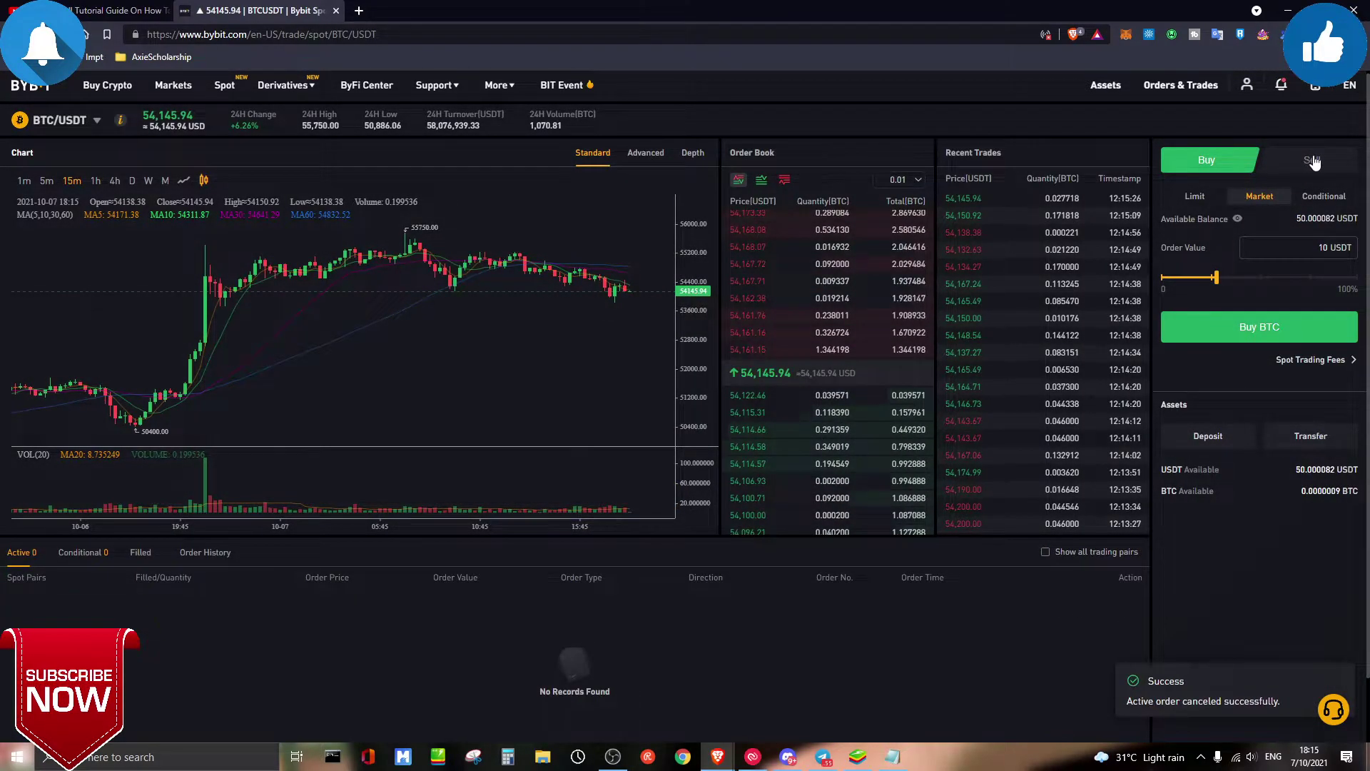
- Compare the Limit and Market buy forms and the market sell form, and settle on the limit sell form for BTC
{"action": "left_click", "coordinate": [1217, 202]}
{"action": "left_click", "coordinate": [1256, 200]}
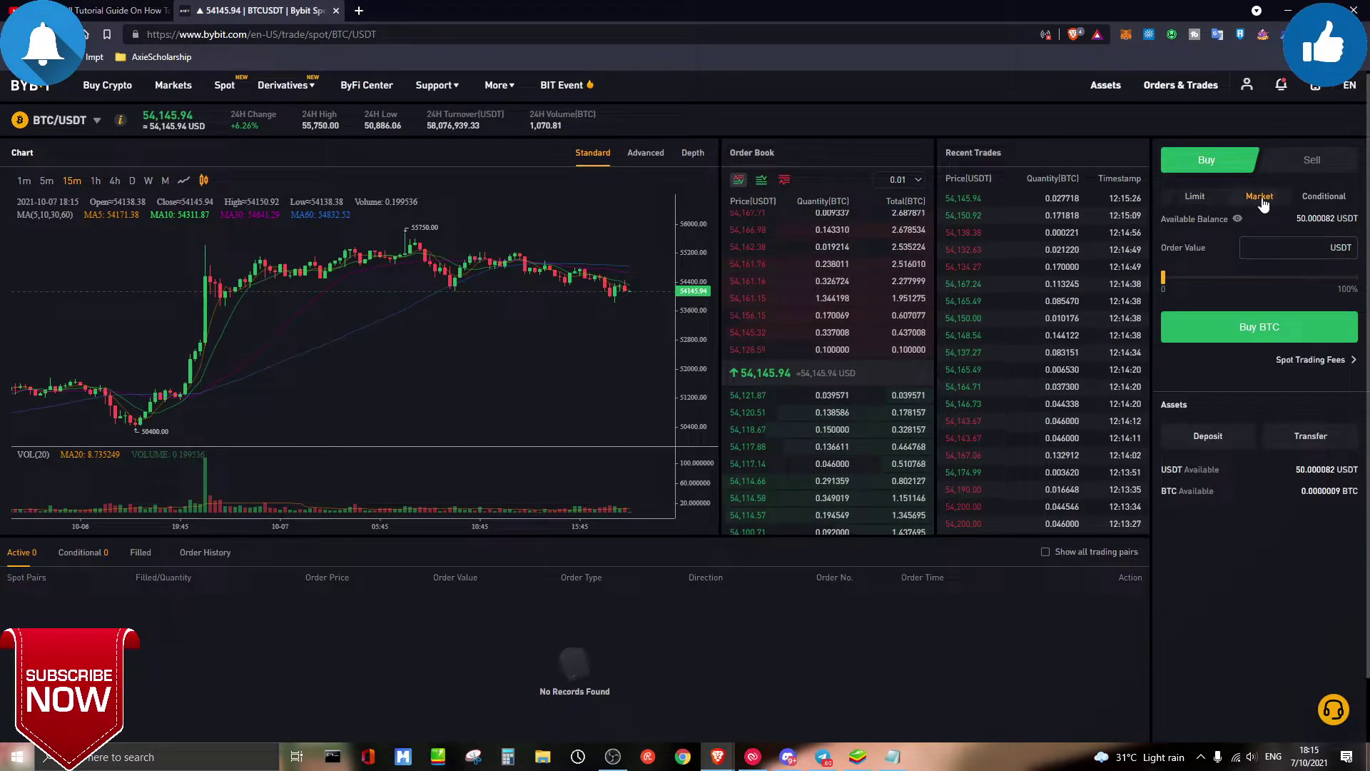
{"action": "left_click", "coordinate": [1303, 166]}
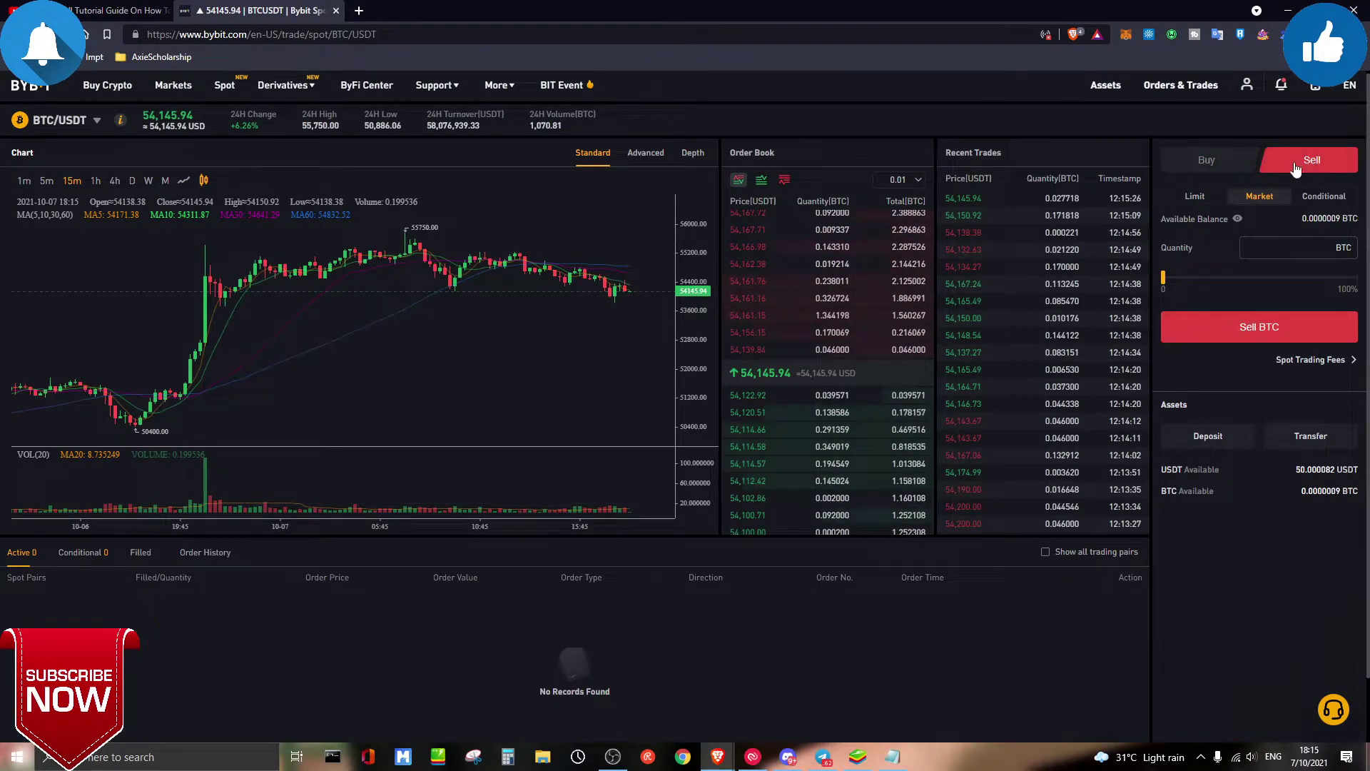
{"action": "left_click", "coordinate": [1209, 203]}
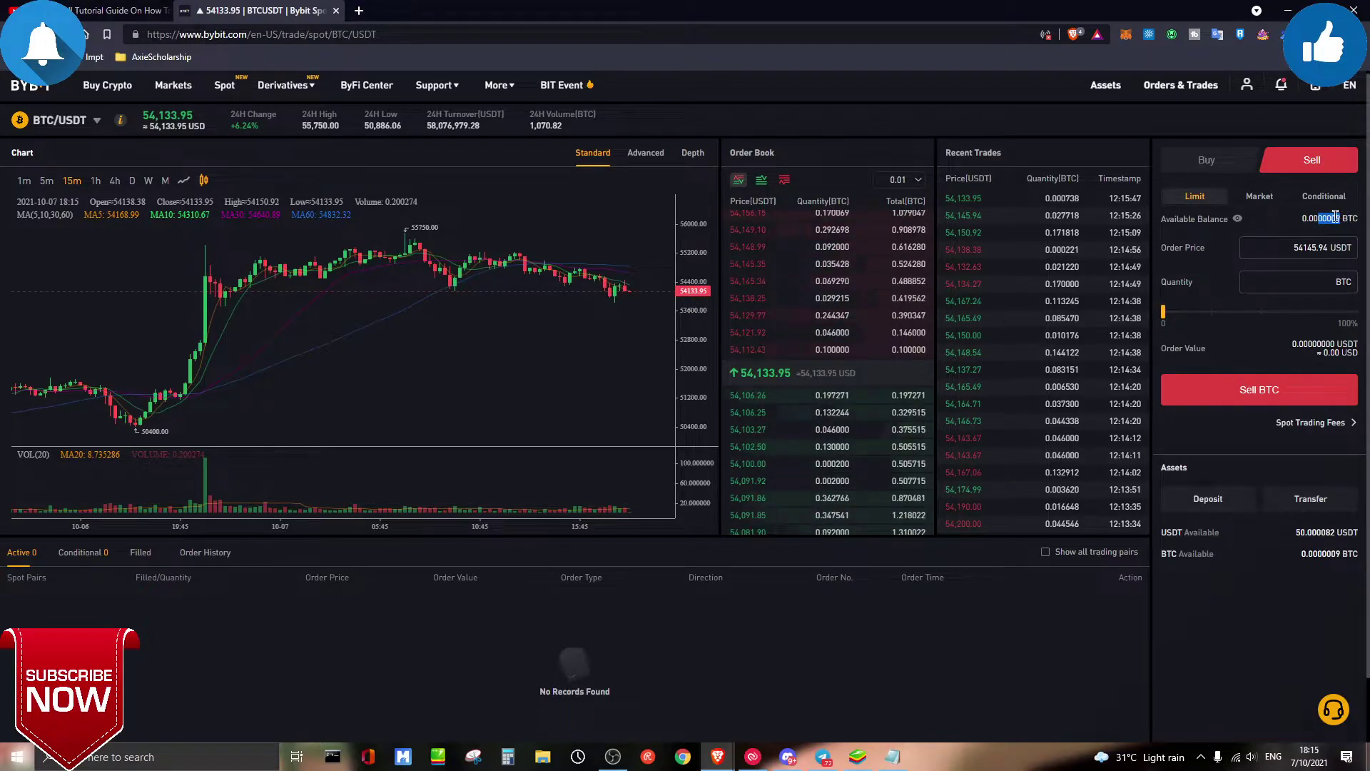
{"action": "left_click", "coordinate": [1165, 312]}
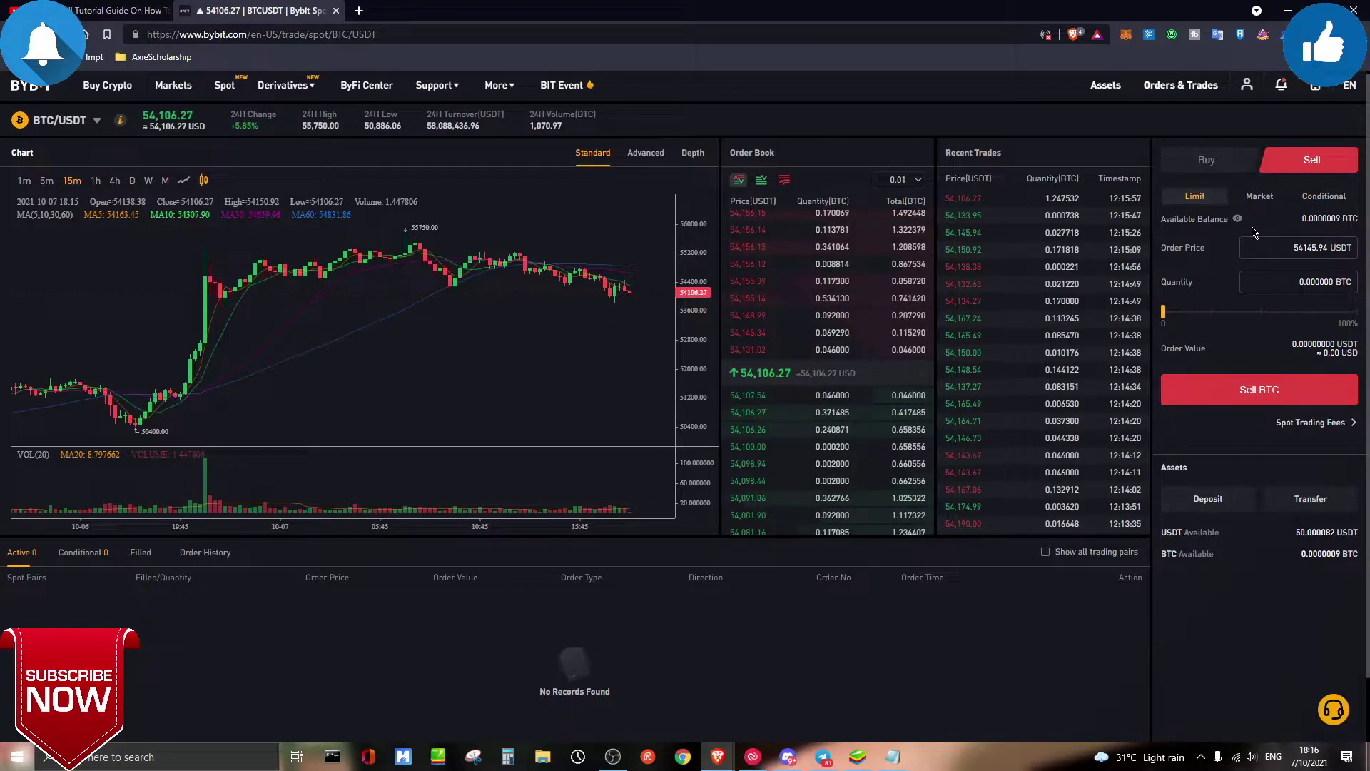
- Set the limit sell order price to 56000 USDT and try to set the quantity to half of the BTC balance
{"action": "left_click_drag", "start_coordinate": [1293, 248], "coordinate": [1317, 249]}
{"action": "left_click", "coordinate": [1315, 251]}
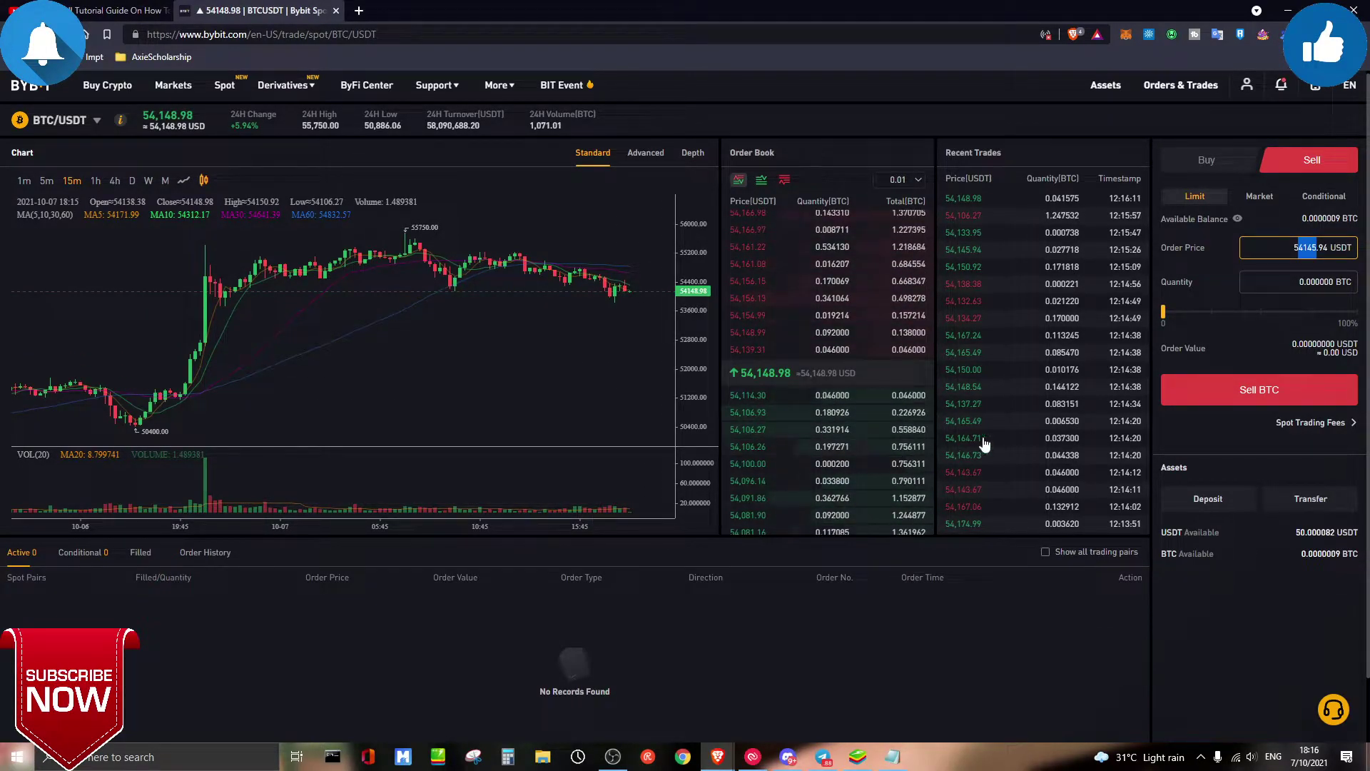
{"action": "left_click", "coordinate": [1320, 243]}
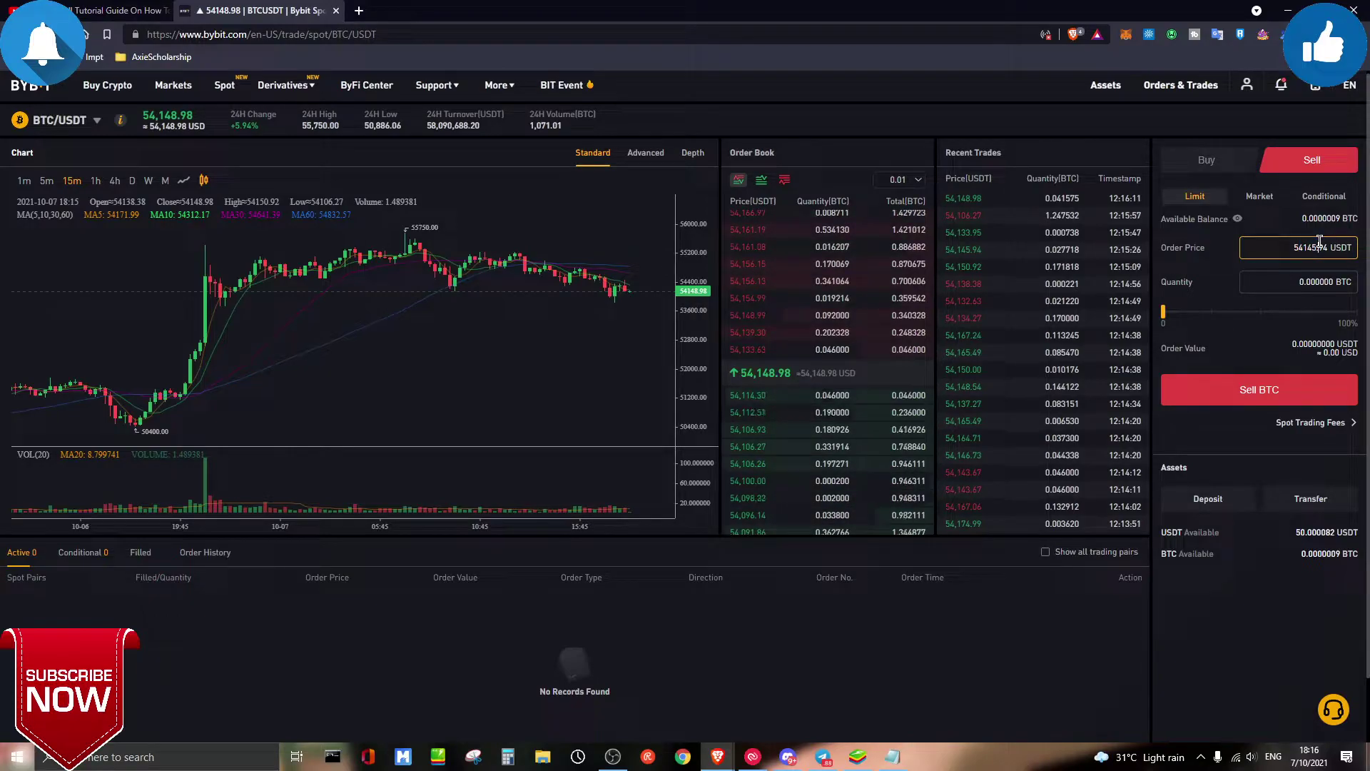
{"action": "left_click_drag", "start_coordinate": [1301, 245], "coordinate": [1323, 246]}
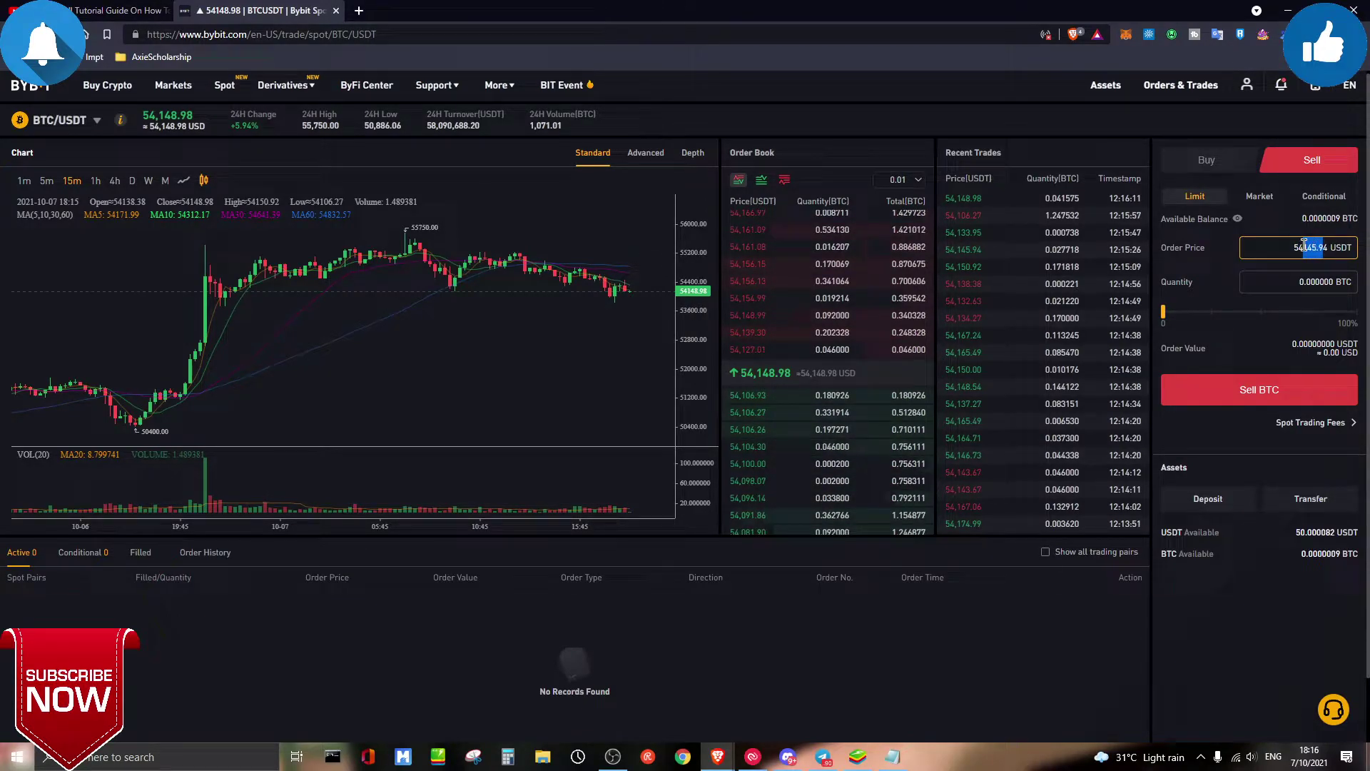
{"action": "left_click", "coordinate": [1299, 246]}
{"action": "left_click_drag", "start_coordinate": [1299, 246], "coordinate": [1322, 249]}
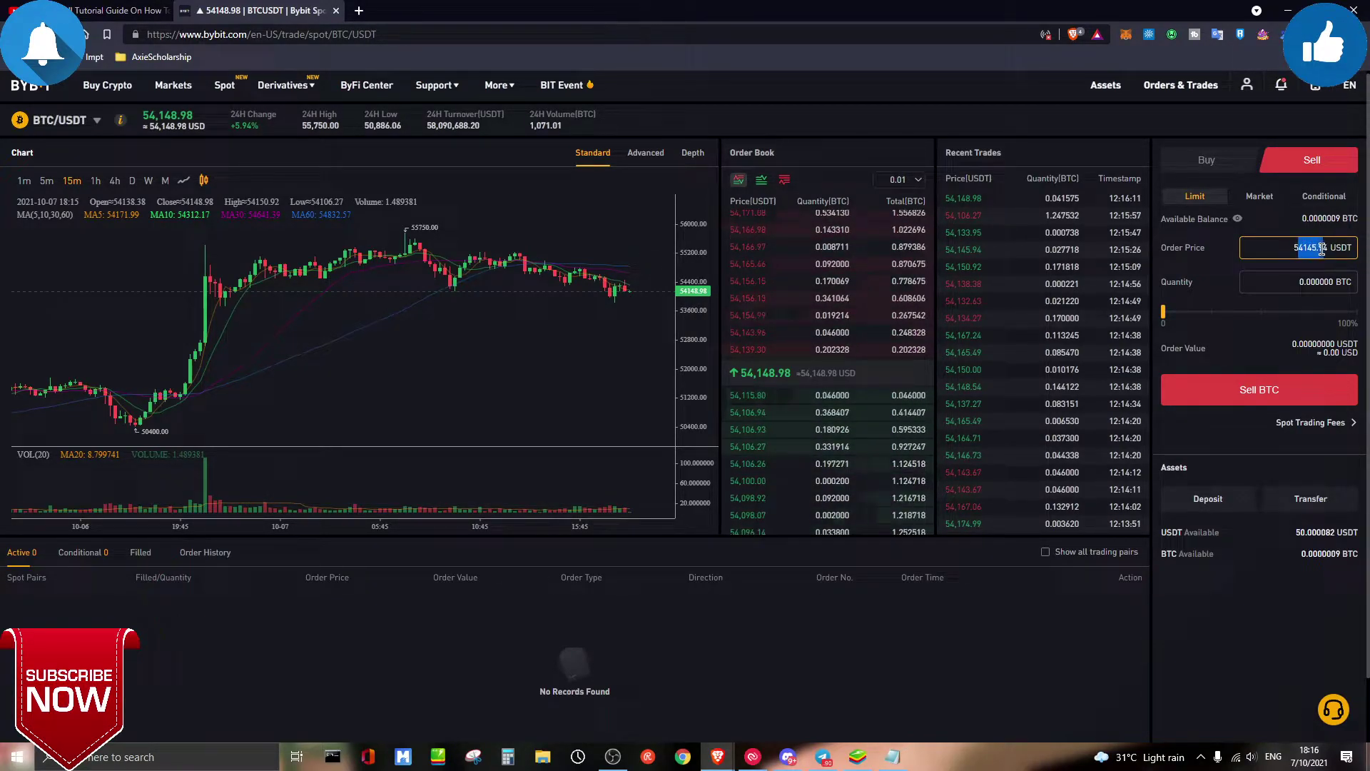
{"action": "type", "text": "6000"}
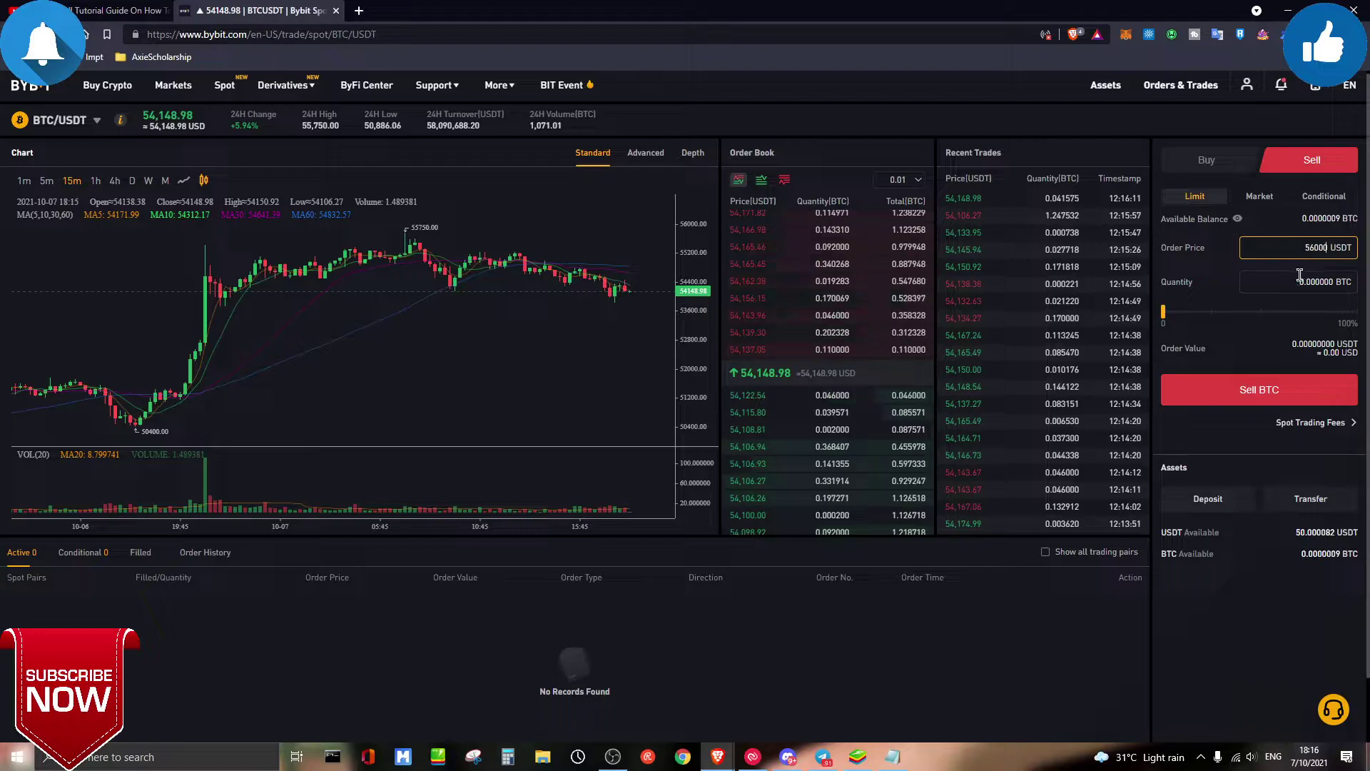
{"action": "left_click", "coordinate": [1289, 278]}
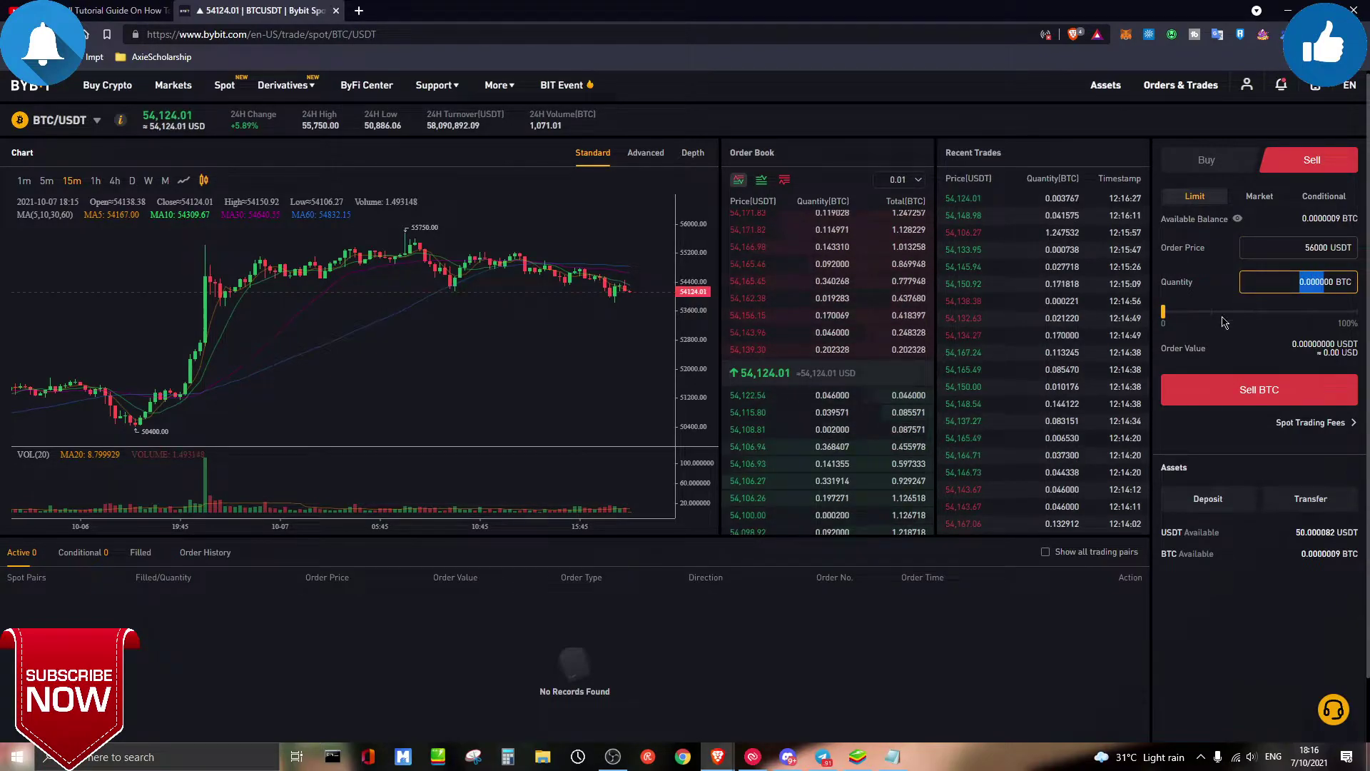
{"action": "left_click", "coordinate": [1259, 319]}
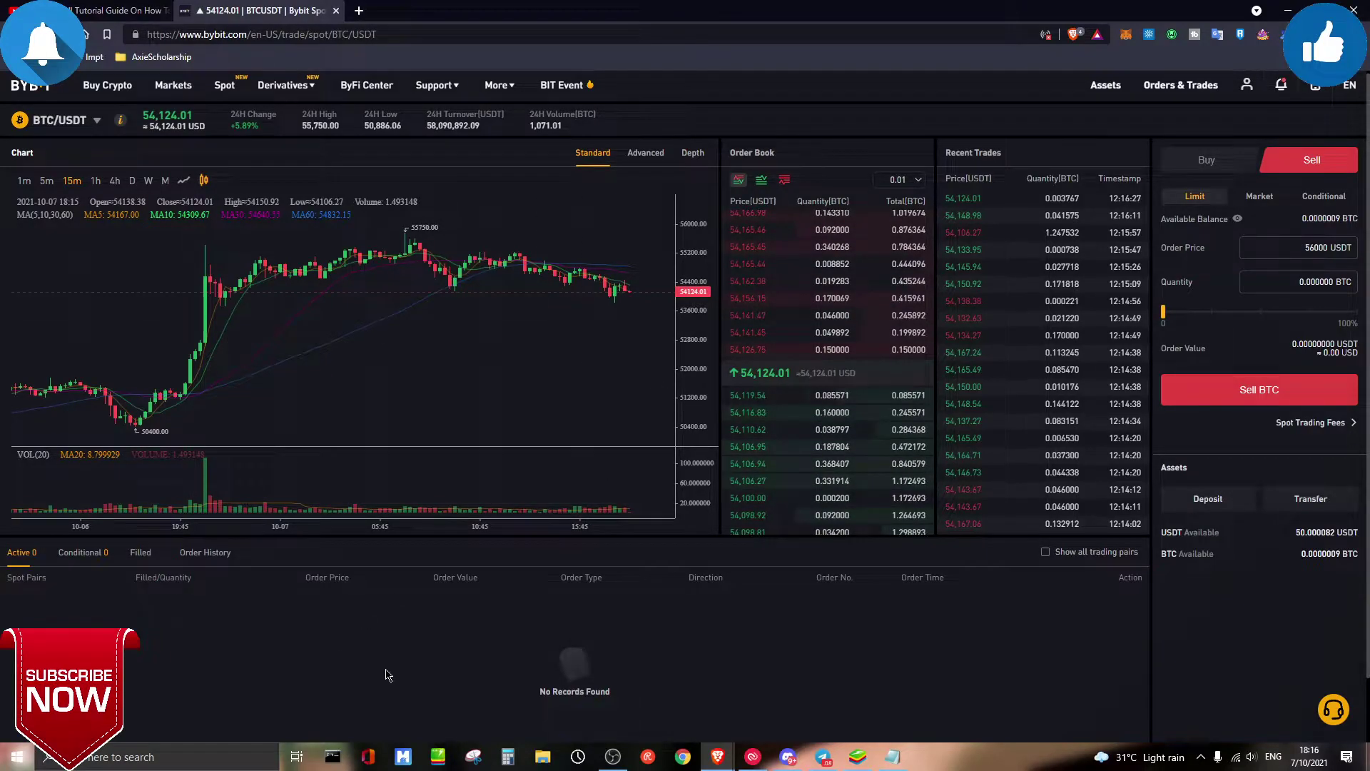
- Set up a conditional BTC buy with a trigger price of 52000 USDT and a limit order price of 51000 USDT
{"action": "left_click", "coordinate": [1259, 198]}
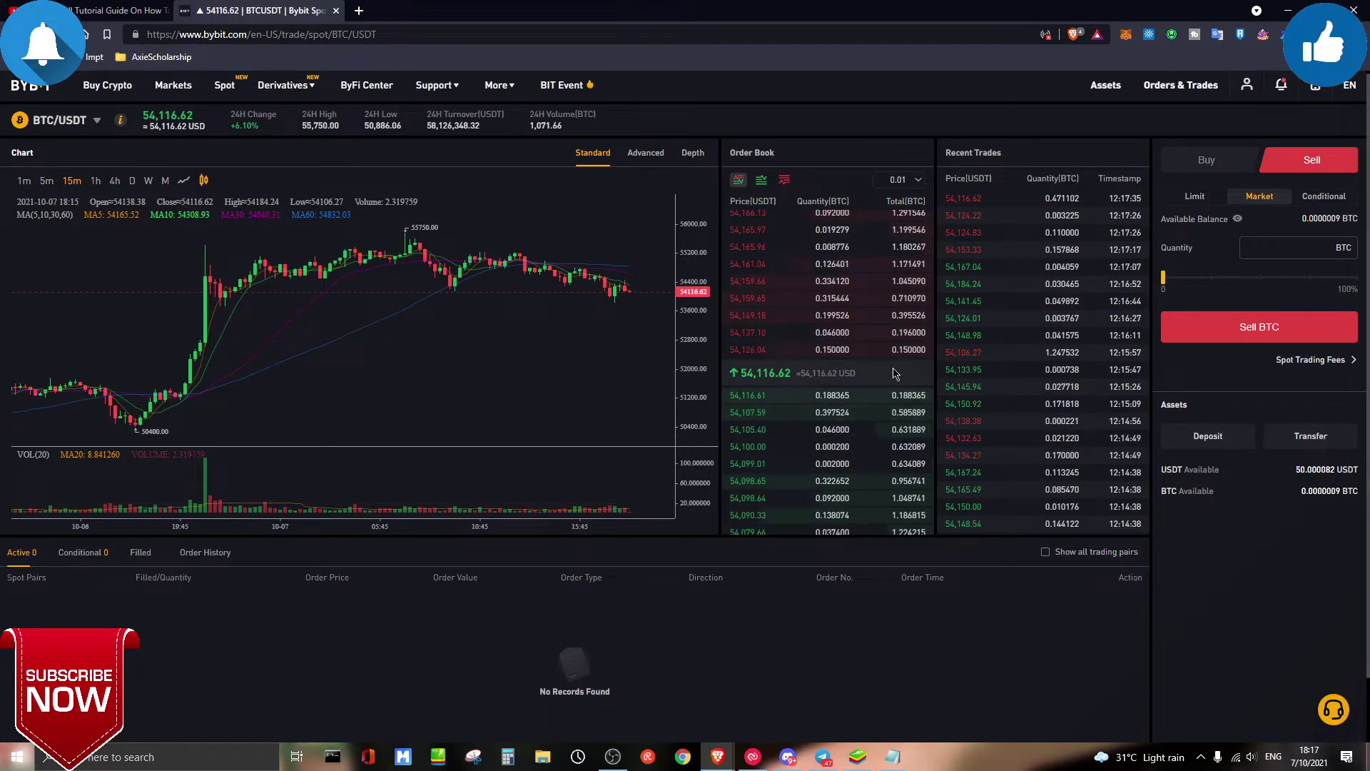
{"action": "left_click", "coordinate": [1333, 198]}
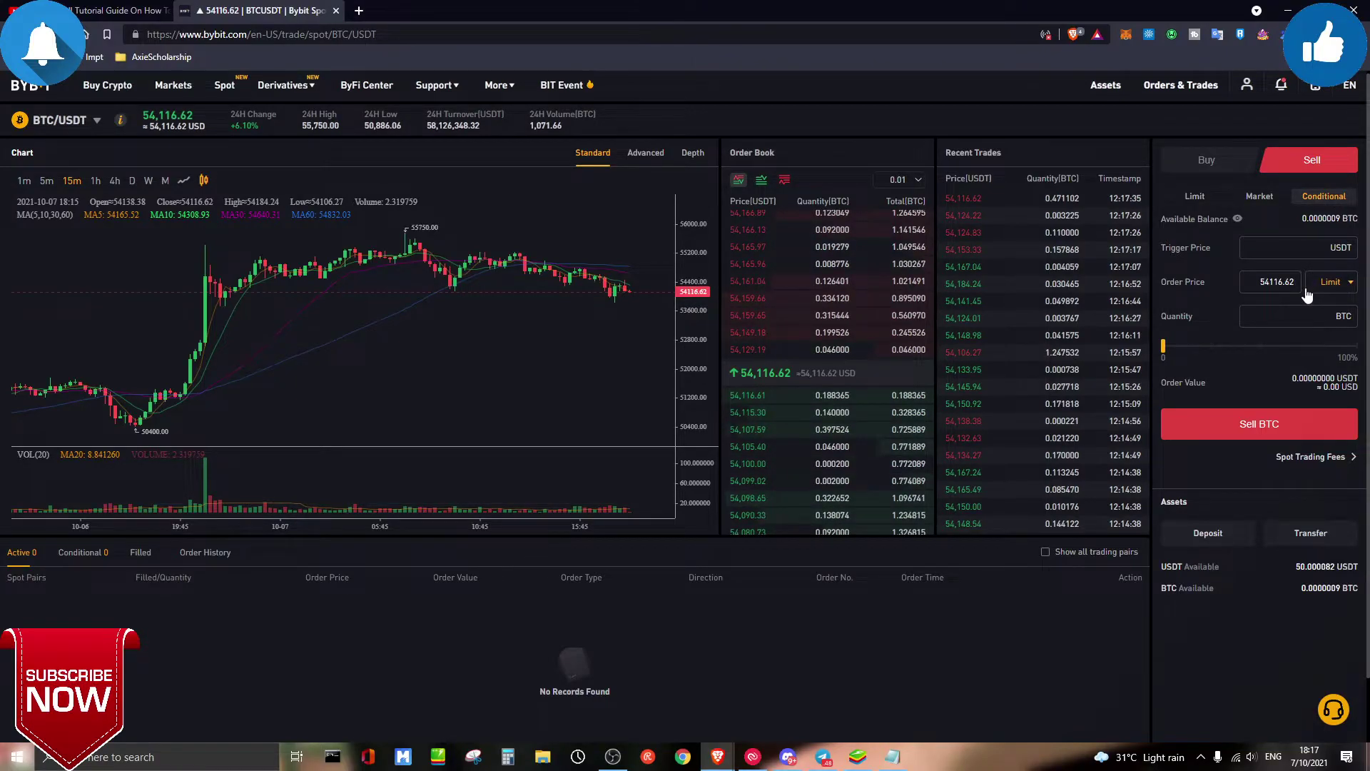
{"action": "left_click", "coordinate": [1283, 250]}
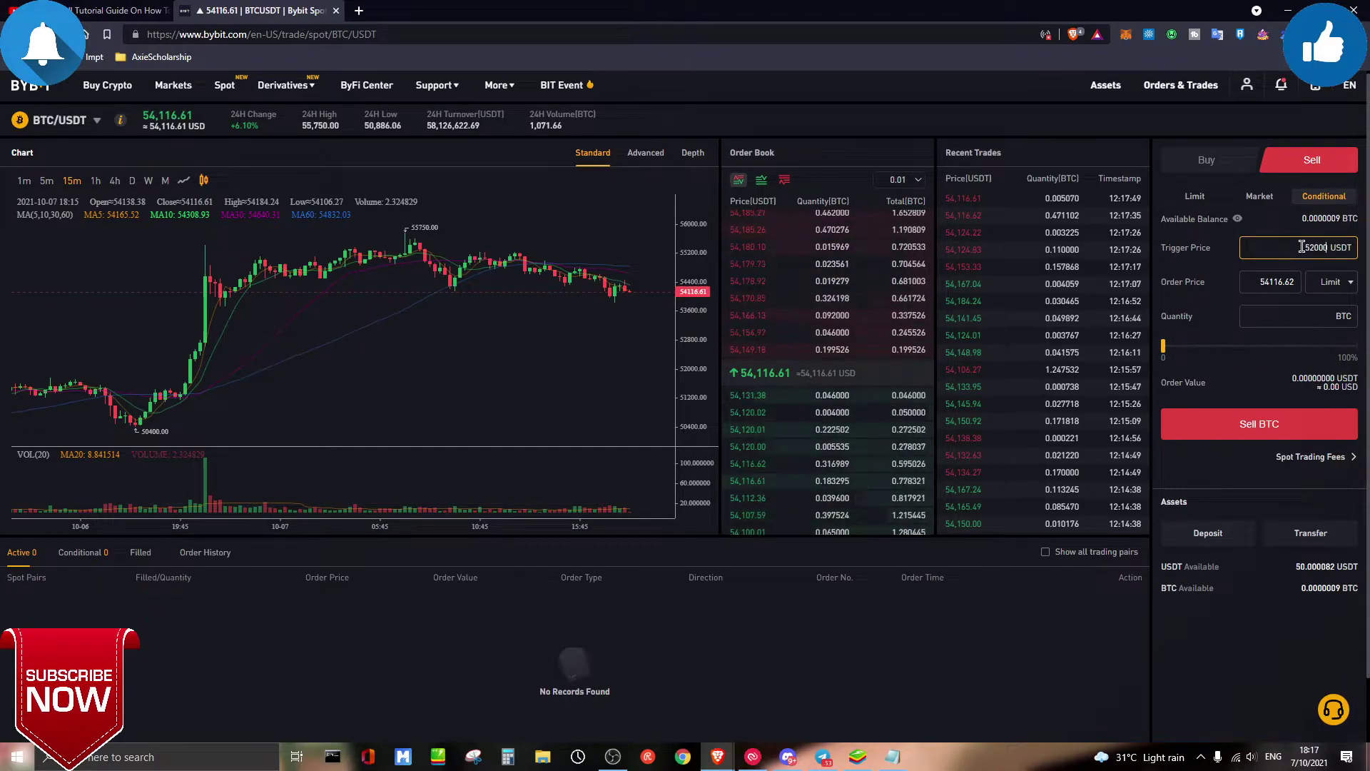
{"action": "left_click", "coordinate": [1237, 168]}
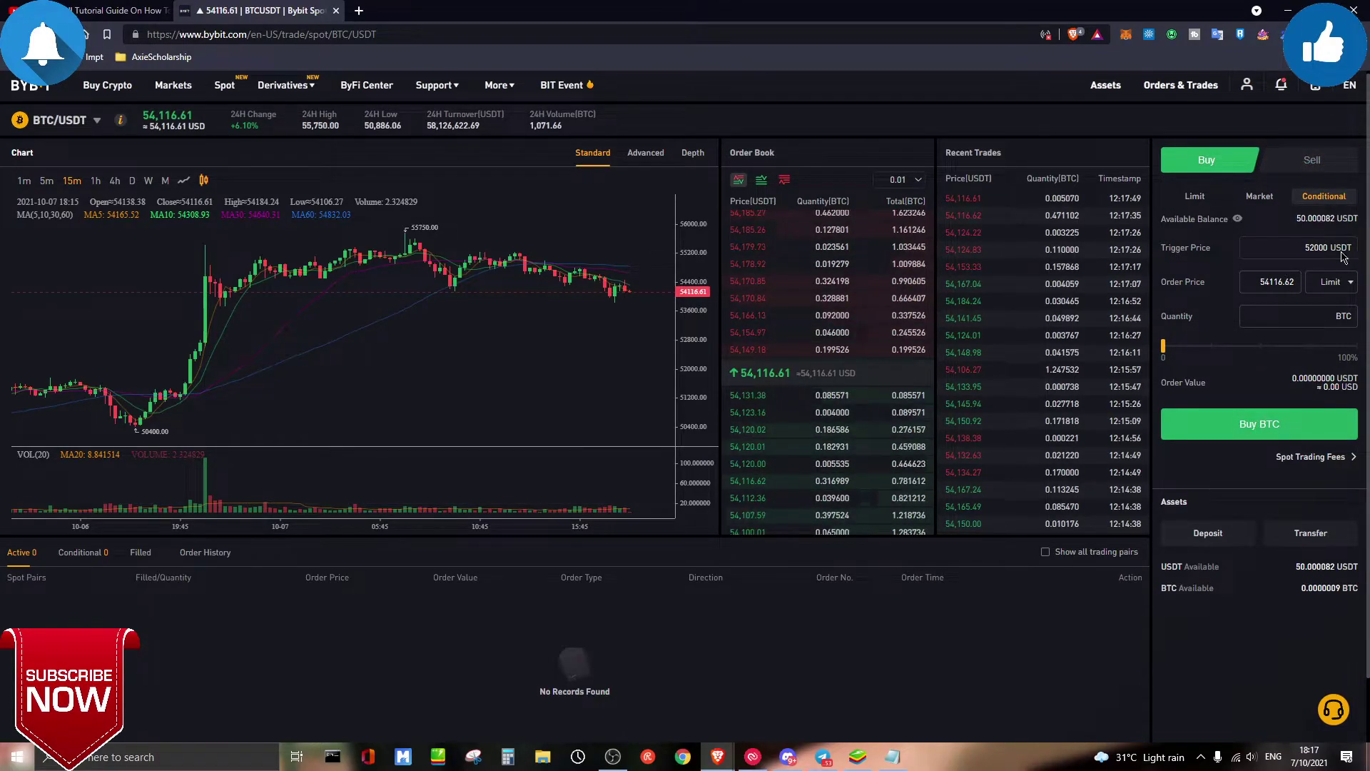
{"action": "double_click", "coordinate": [1267, 282]}
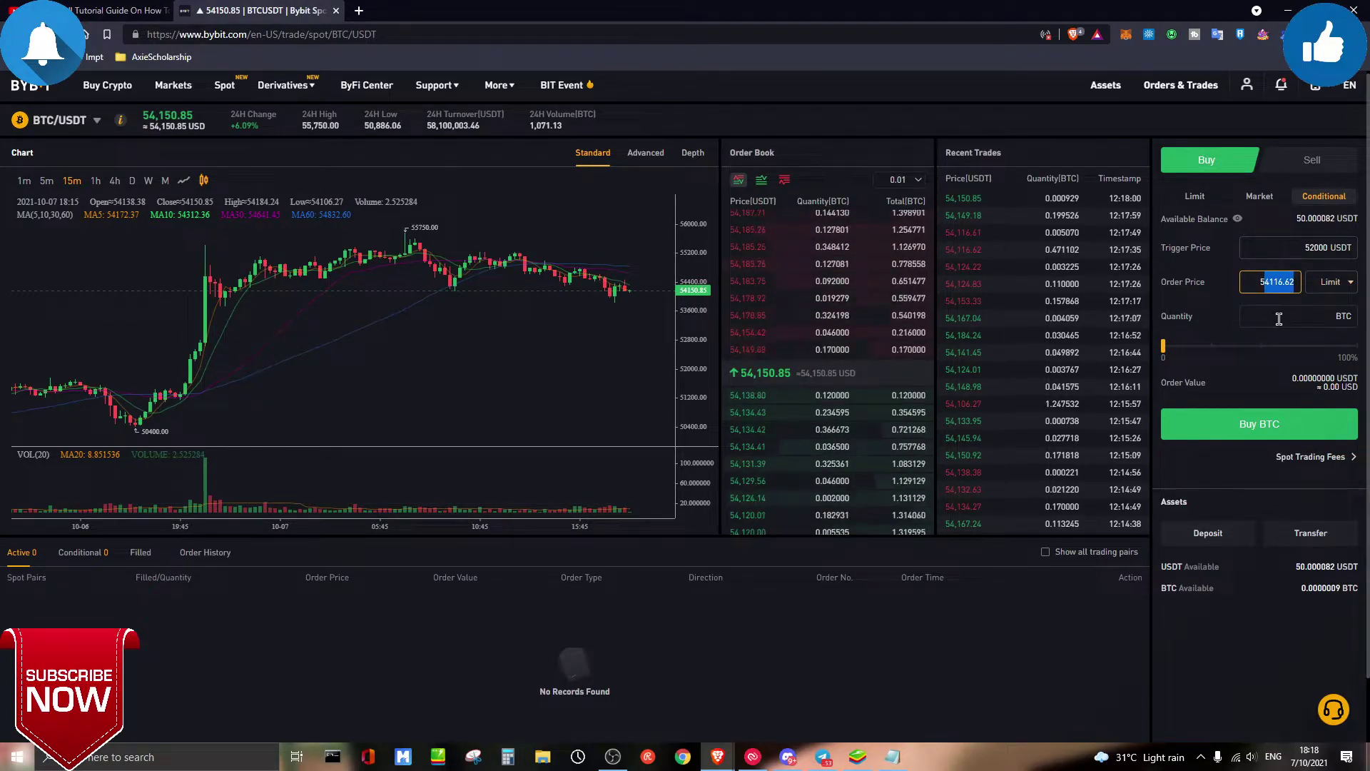
{"action": "type", "text": "5"}
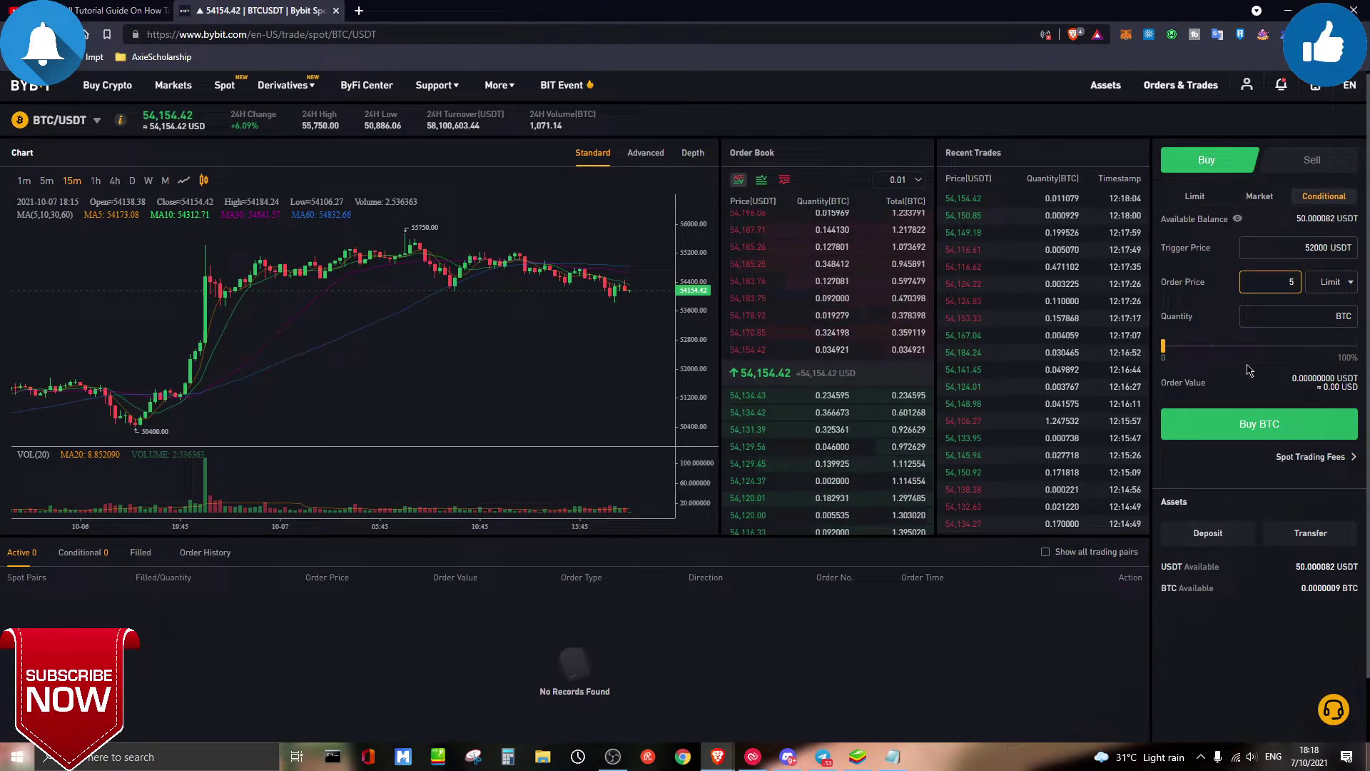
{"action": "type", "text": "1000"}
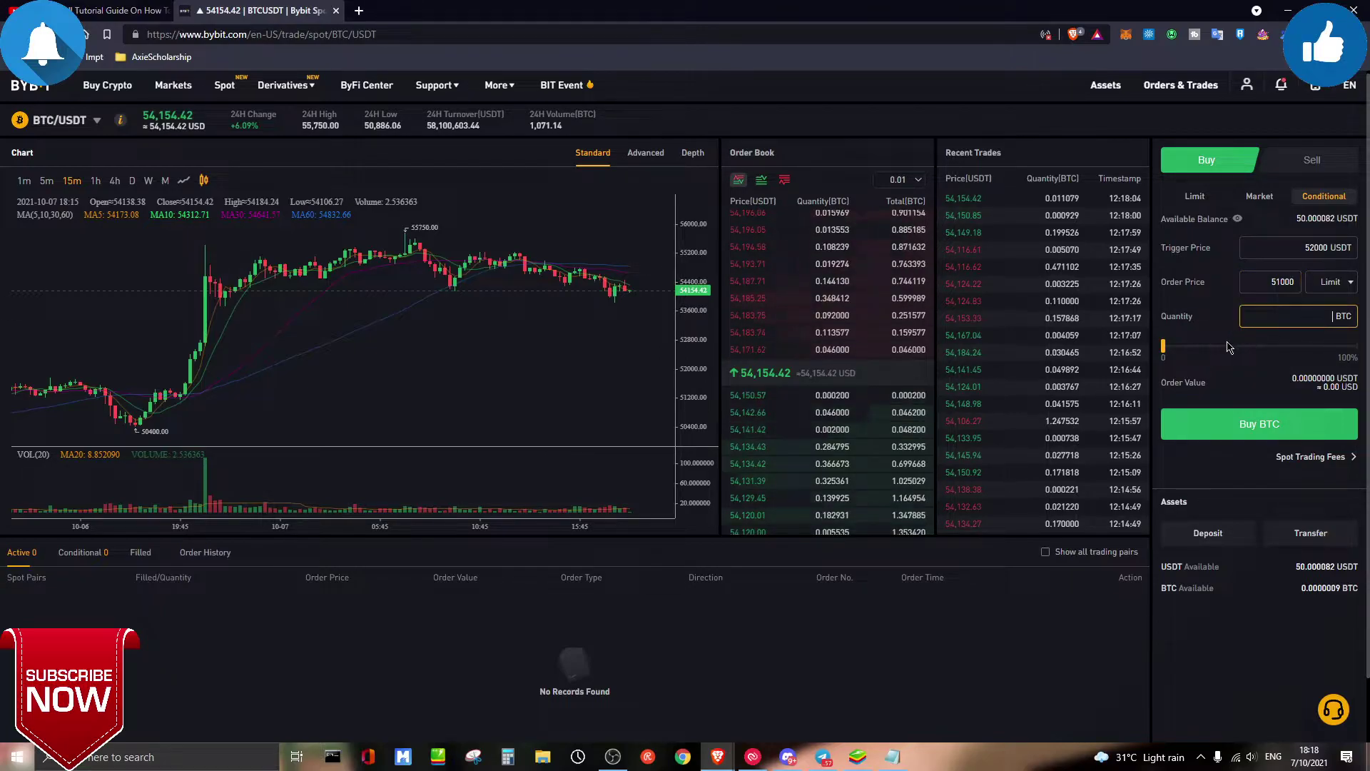
- Set the conditional buy quantity to 25% of the USDT balance, 0.000245 BTC, and place the order
{"action": "left_click", "coordinate": [1212, 346]}
{"action": "left_click", "coordinate": [1231, 423]}
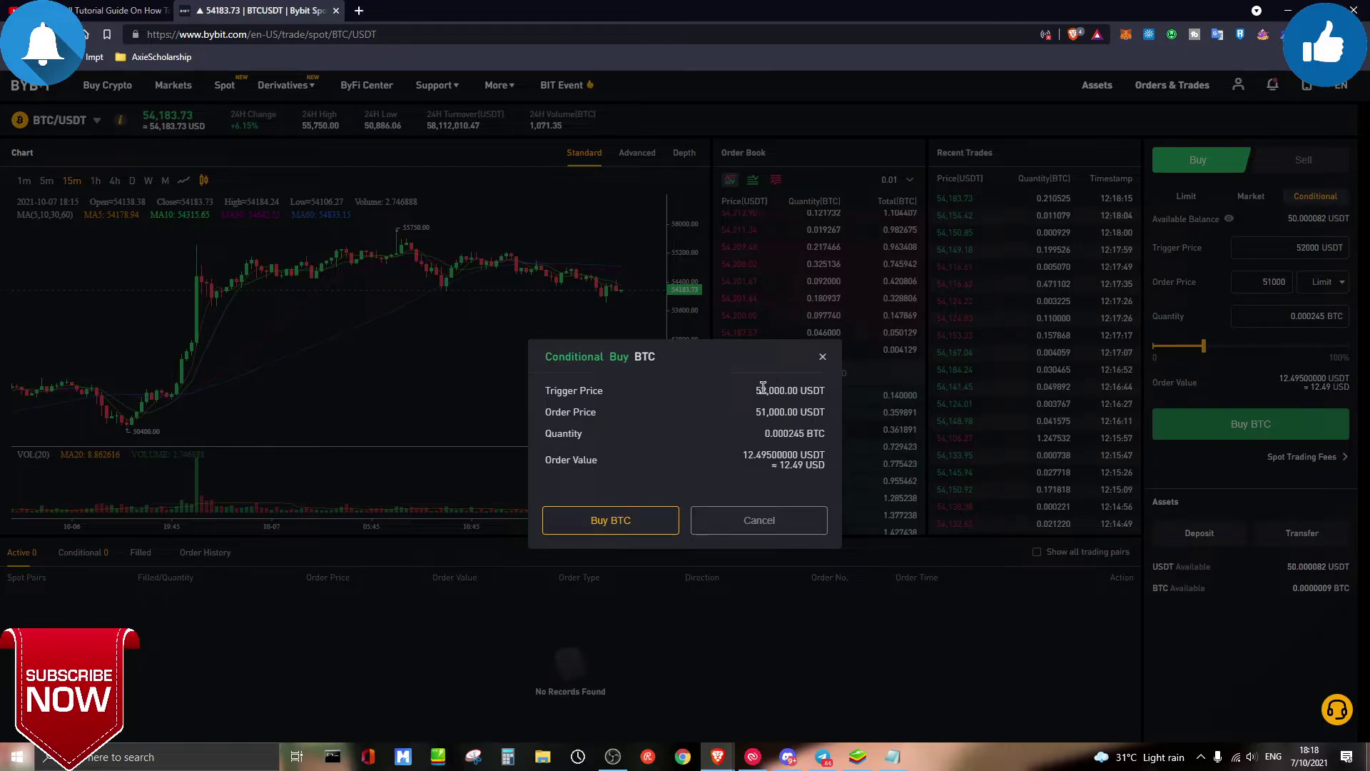
{"action": "left_click", "coordinate": [612, 520]}
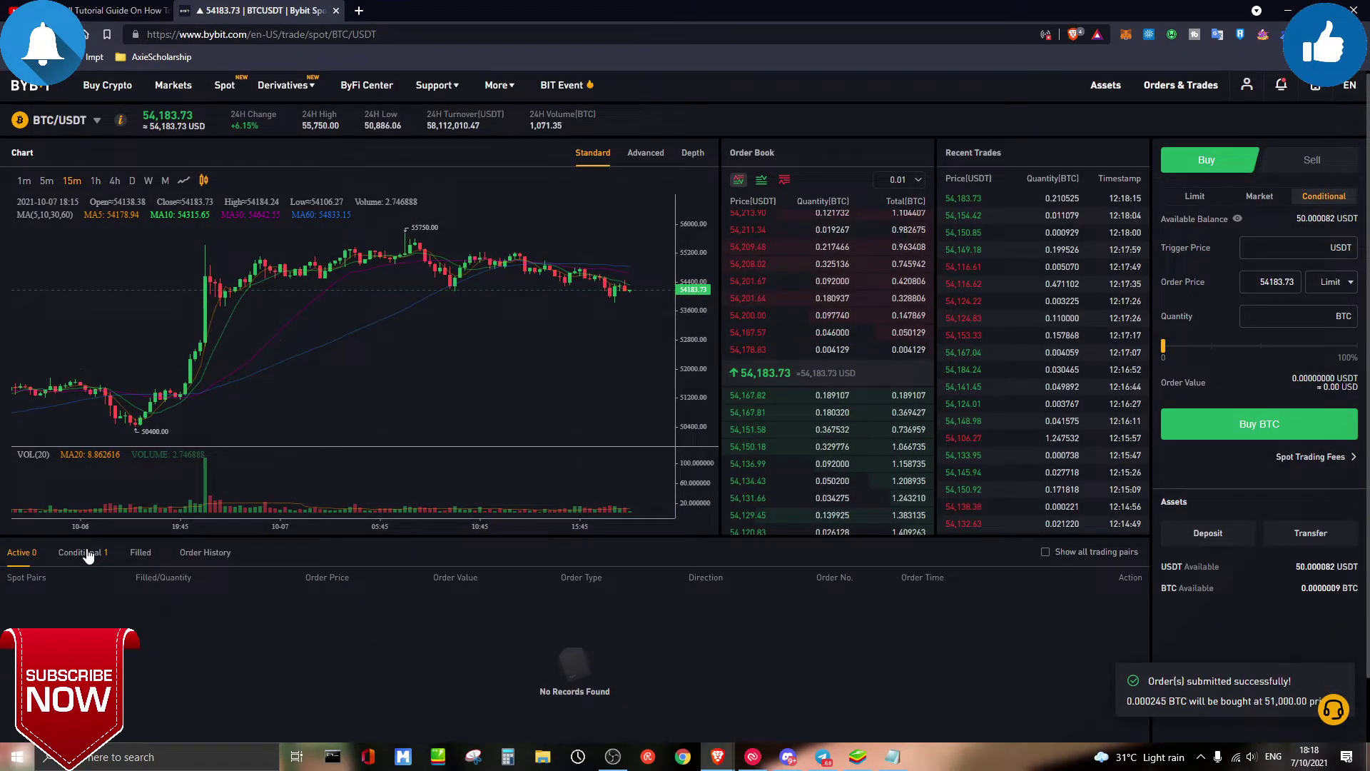
- Examine the trigger price, order price and remaining details of the new order among the conditional orders
{"action": "left_click", "coordinate": [82, 553]}
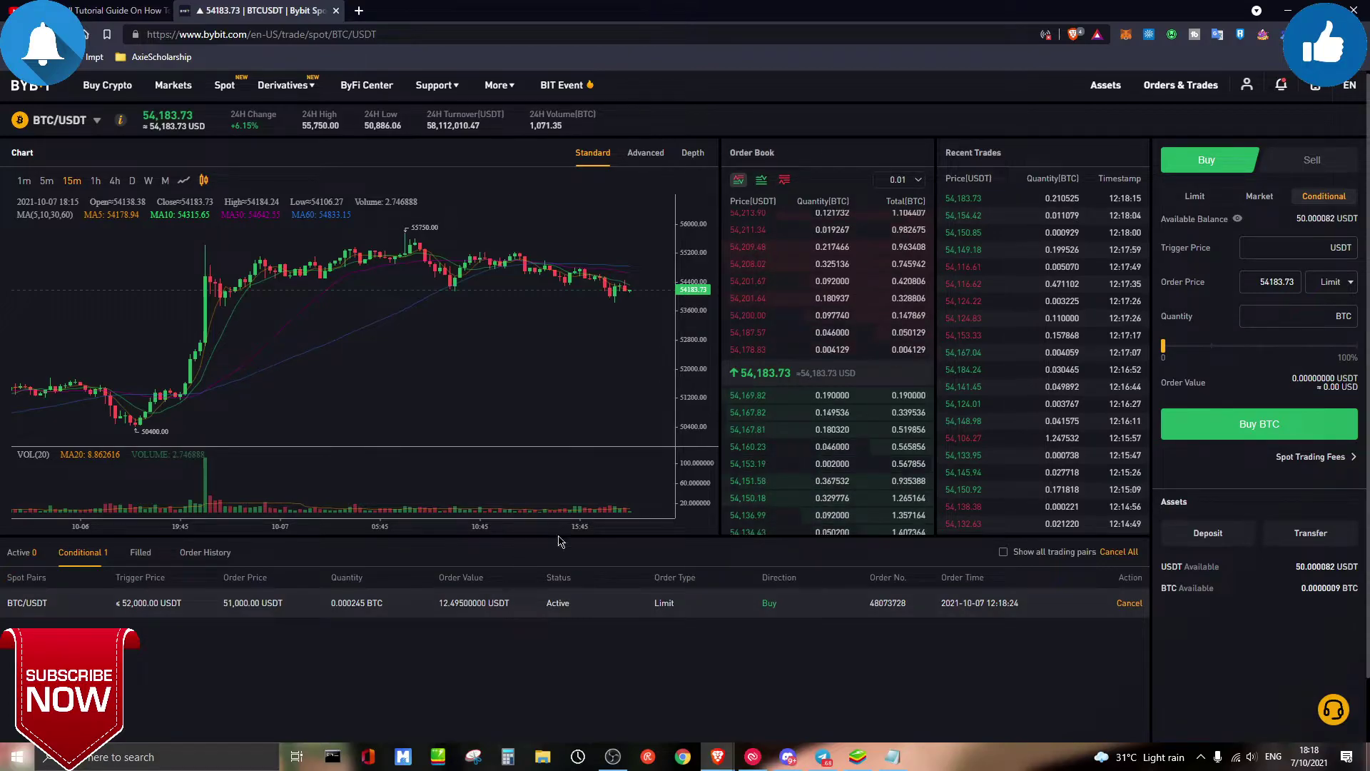
{"action": "double_click", "coordinate": [120, 601]}
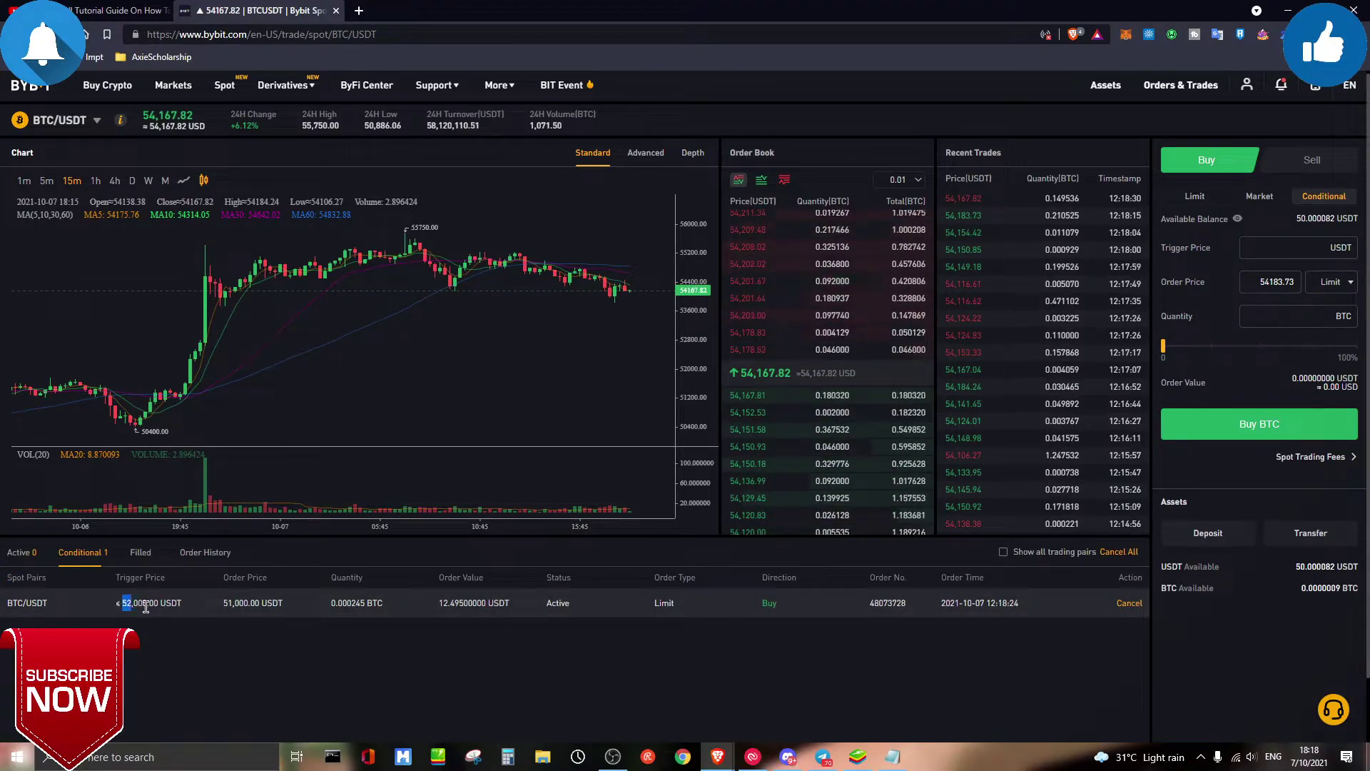
{"action": "left_click_drag", "start_coordinate": [232, 620], "coordinate": [955, 638]}
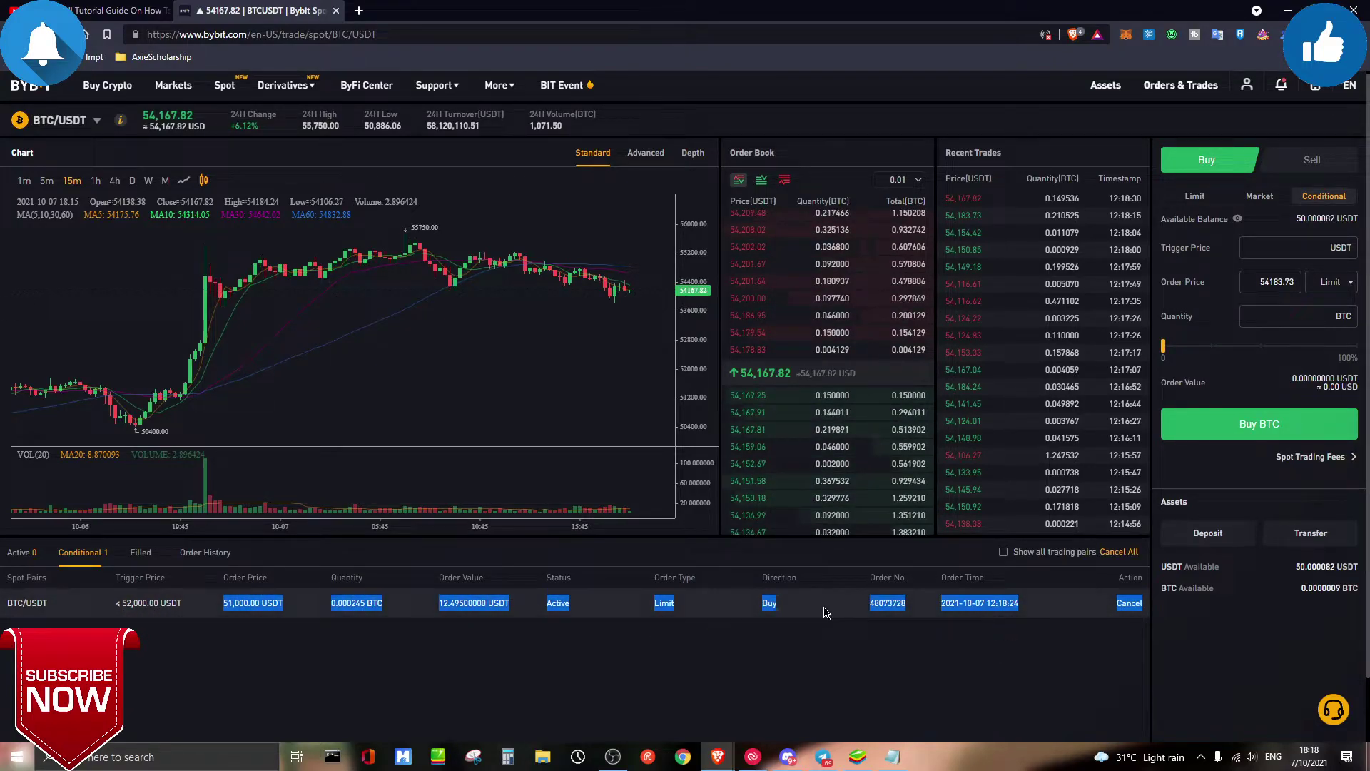
{"action": "left_click", "coordinate": [825, 612]}
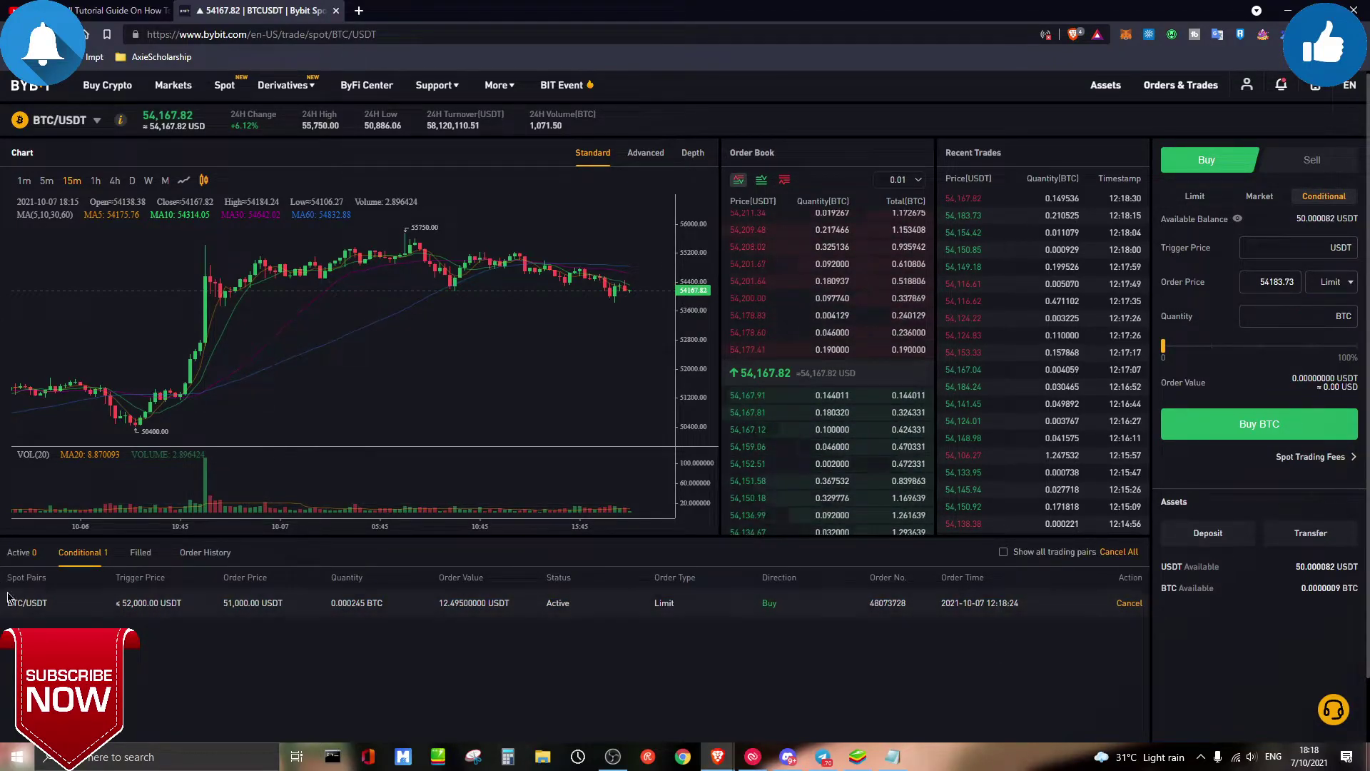
{"action": "left_click_drag", "start_coordinate": [224, 602], "coordinate": [300, 593]}
{"action": "left_click", "coordinate": [300, 593]}
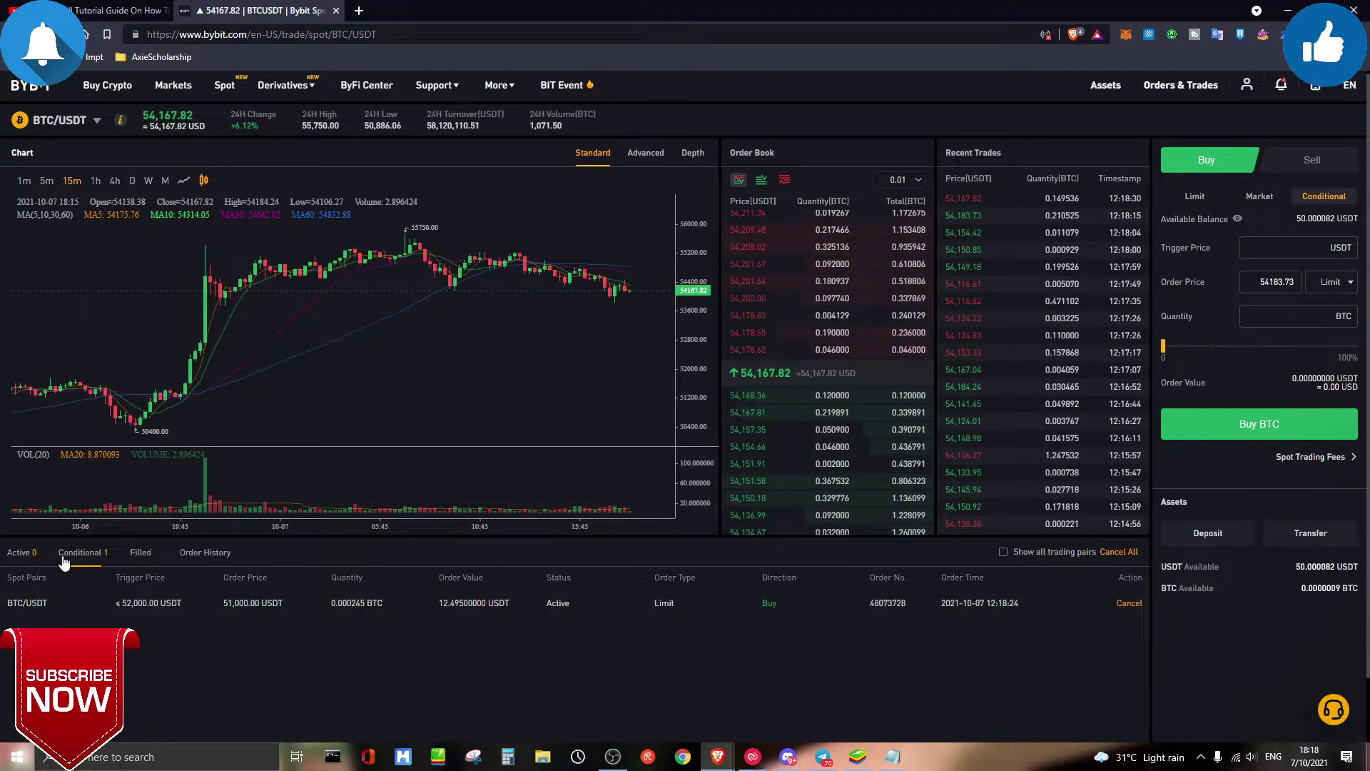
- Compare the active orders list with the conditional orders list, rereading the conditional order's trigger price, order price and quantity
{"action": "left_click", "coordinate": [20, 555]}
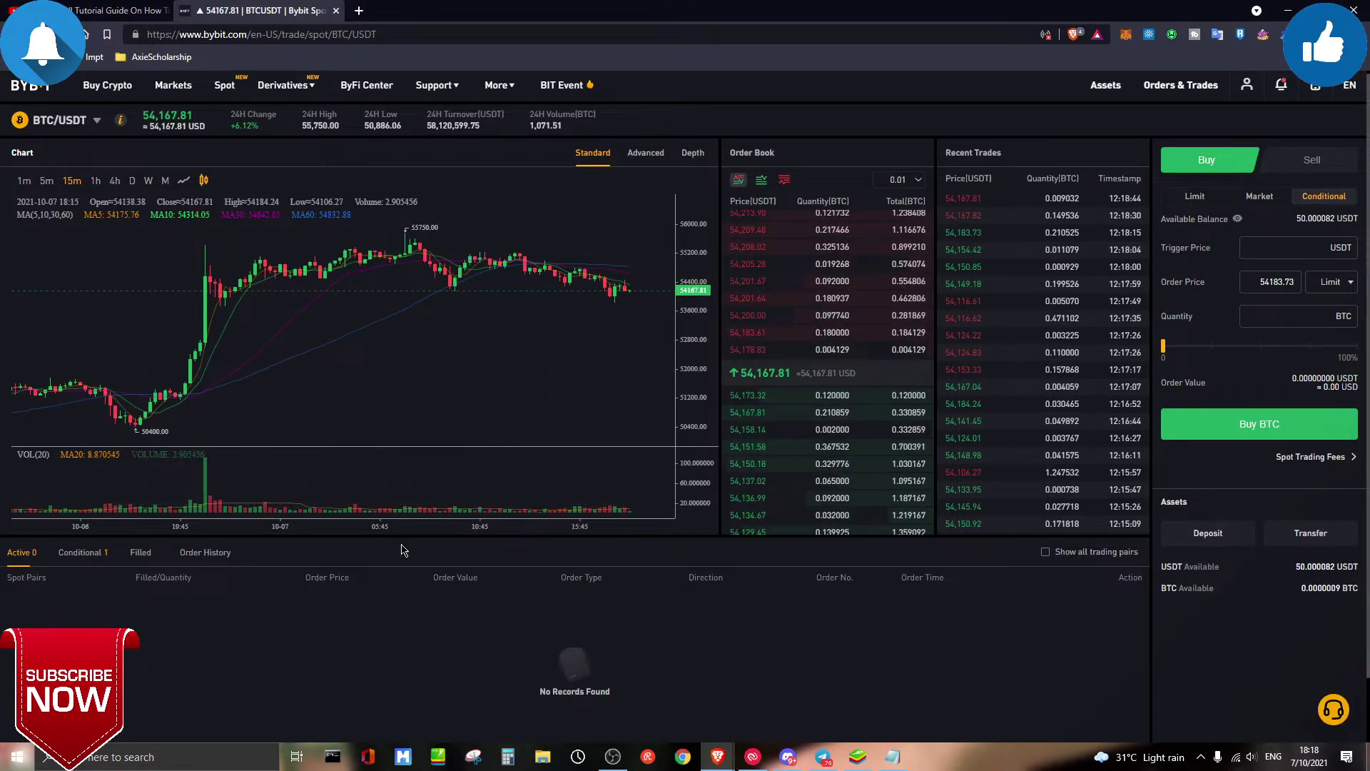
{"action": "left_click", "coordinate": [93, 553]}
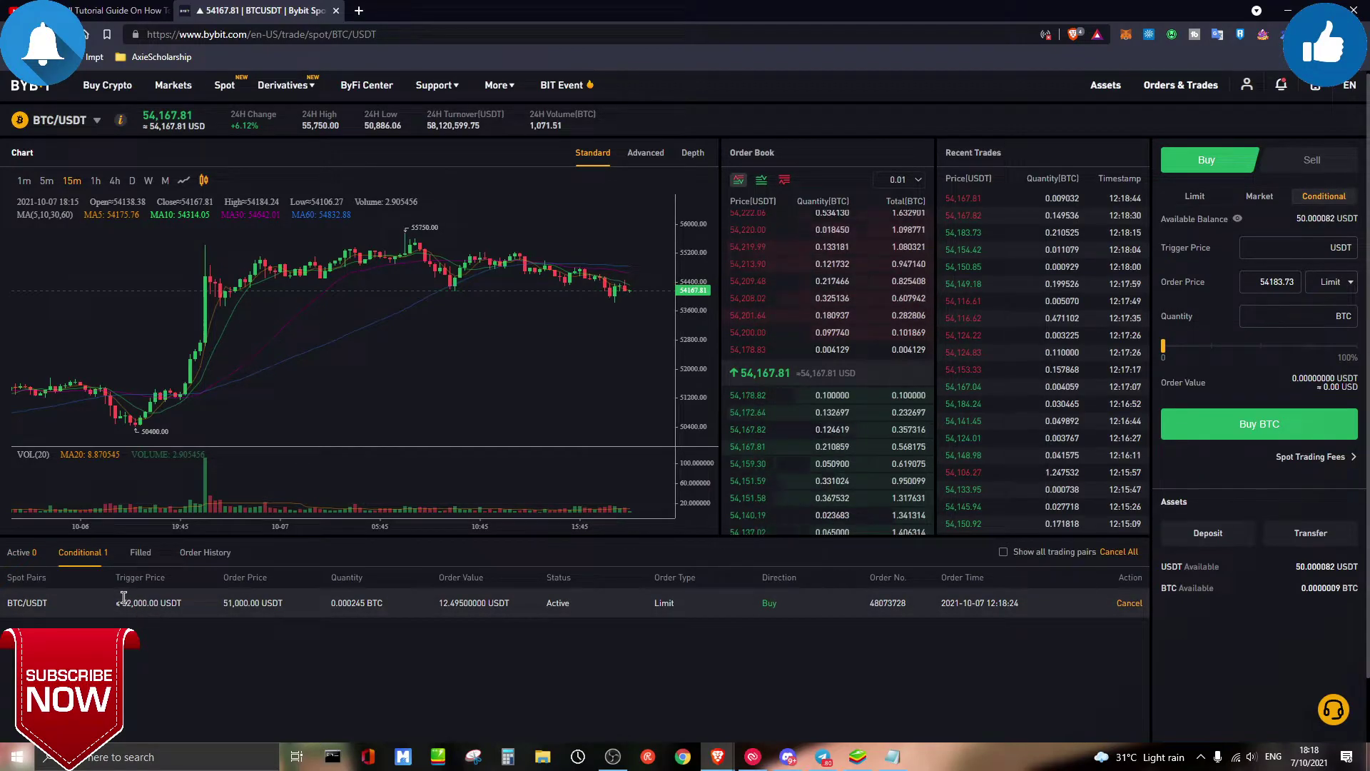
{"action": "left_click_drag", "start_coordinate": [117, 604], "coordinate": [167, 606]}
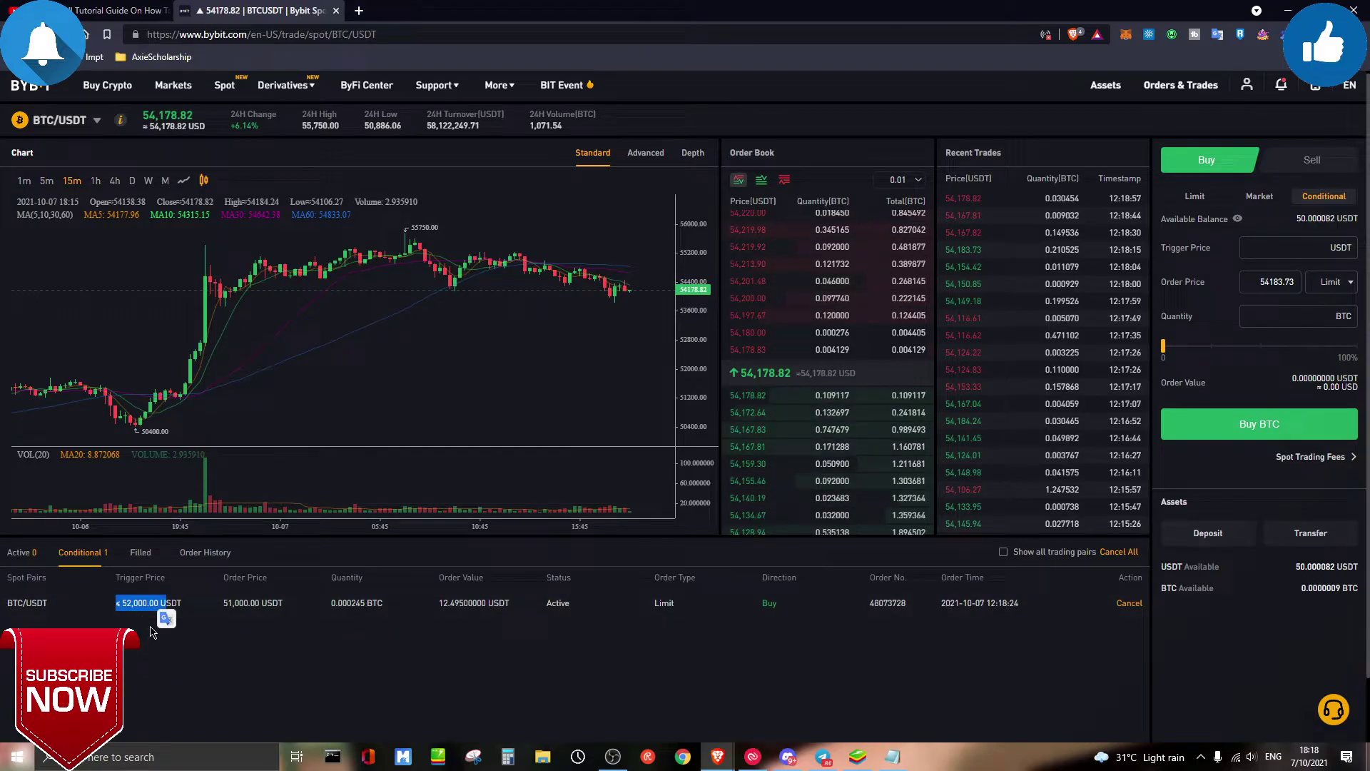
{"action": "left_click", "coordinate": [151, 631]}
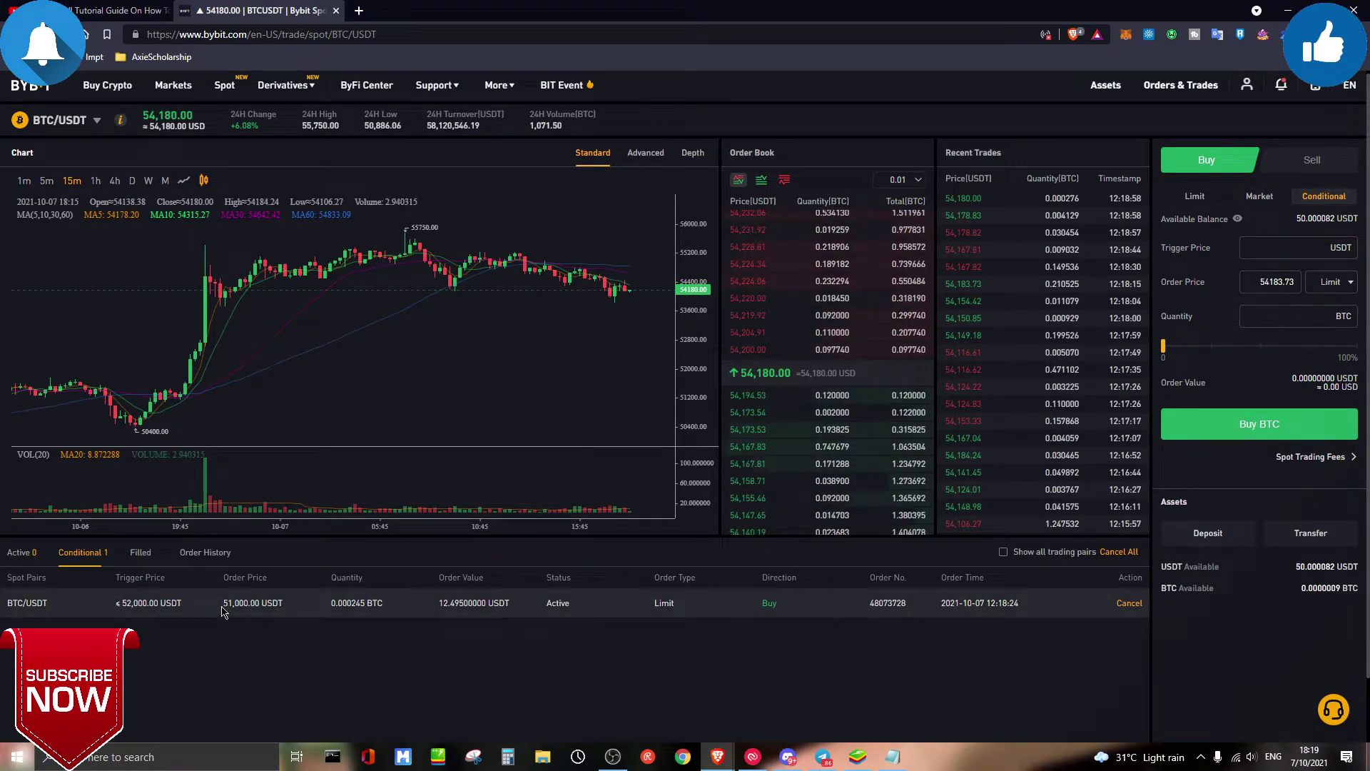
{"action": "left_click_drag", "start_coordinate": [222, 603], "coordinate": [365, 605]}
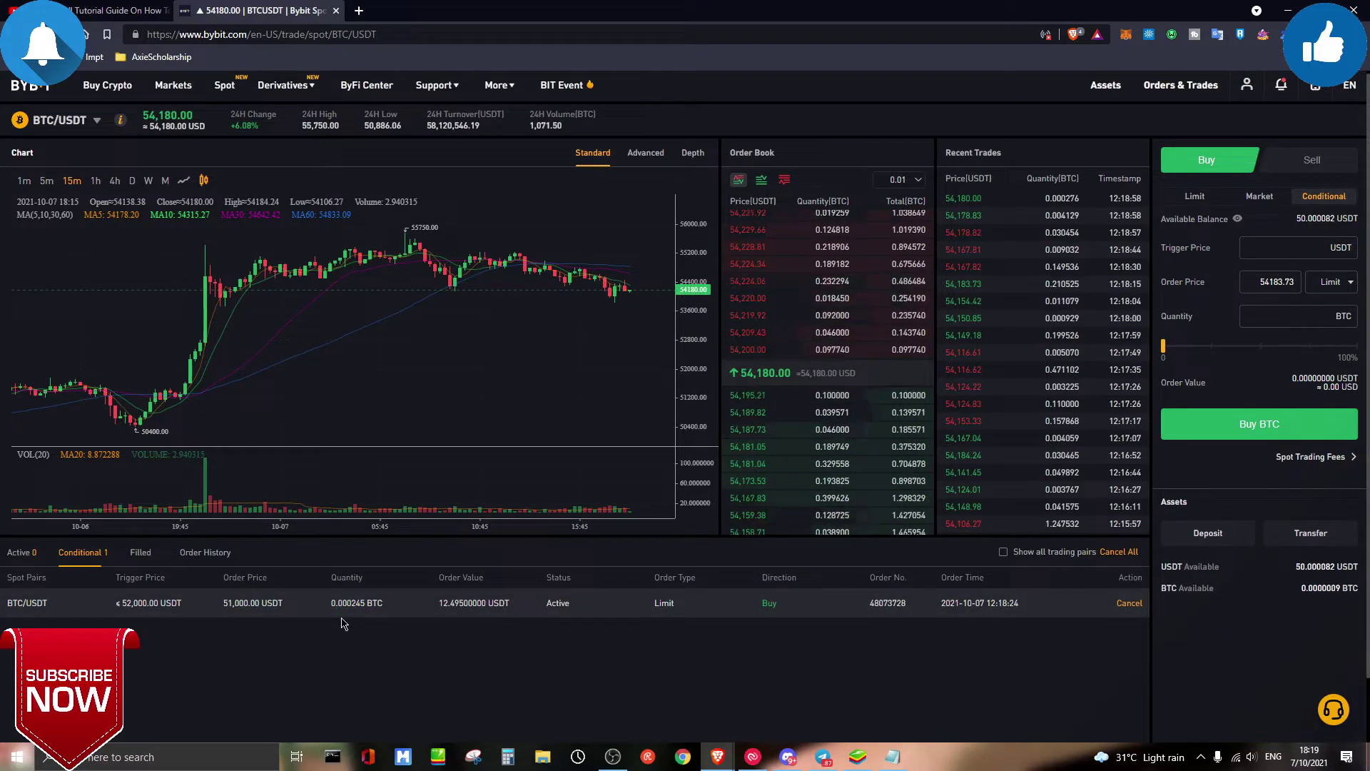
- Check the active orders list once more and return to the conditional orders list
{"action": "left_click", "coordinate": [21, 551]}
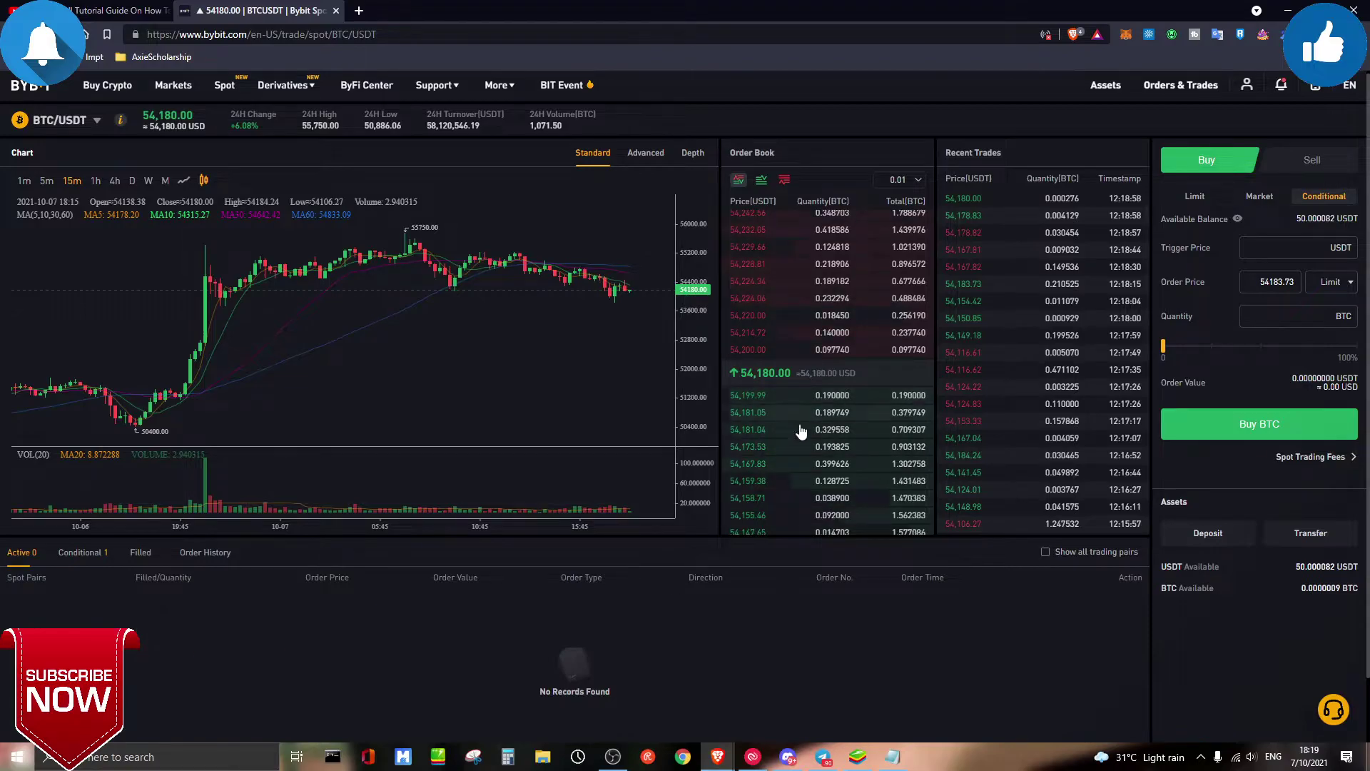
{"action": "left_click", "coordinate": [106, 560]}
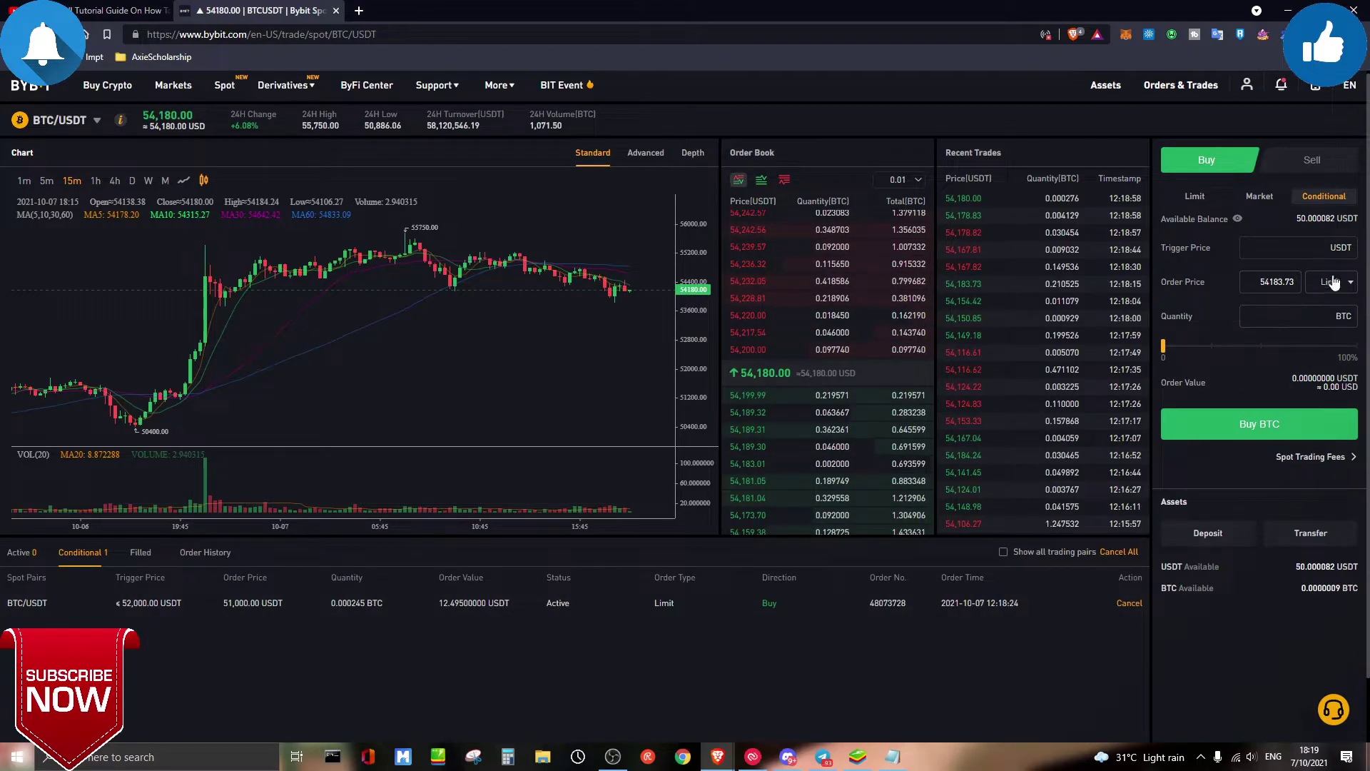
- Fill in a new conditional buy with an order price of 51000 USDT and a trigger price of 51500 USDT
{"action": "left_click", "coordinate": [1267, 247]}
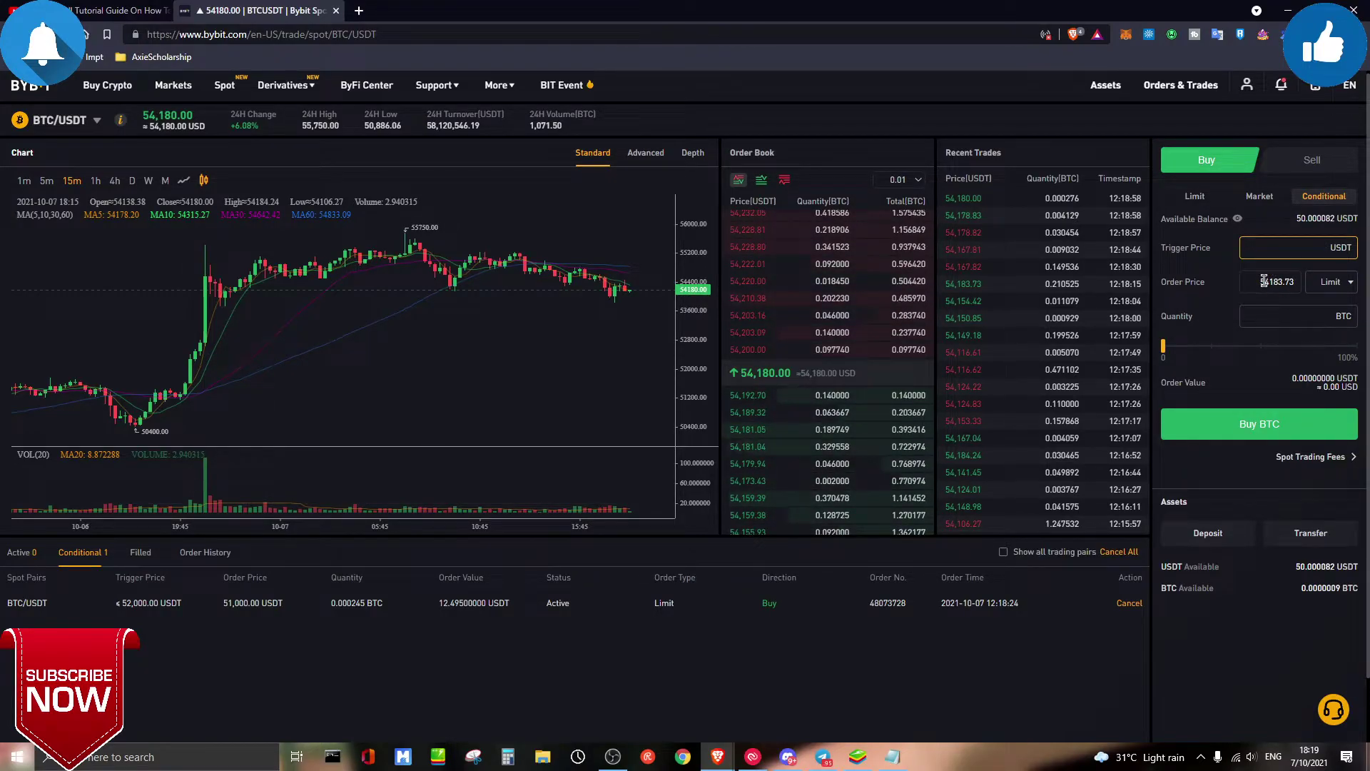
{"action": "left_click_drag", "start_coordinate": [1263, 282], "coordinate": [1308, 287]}
{"action": "type", "text": "51"}
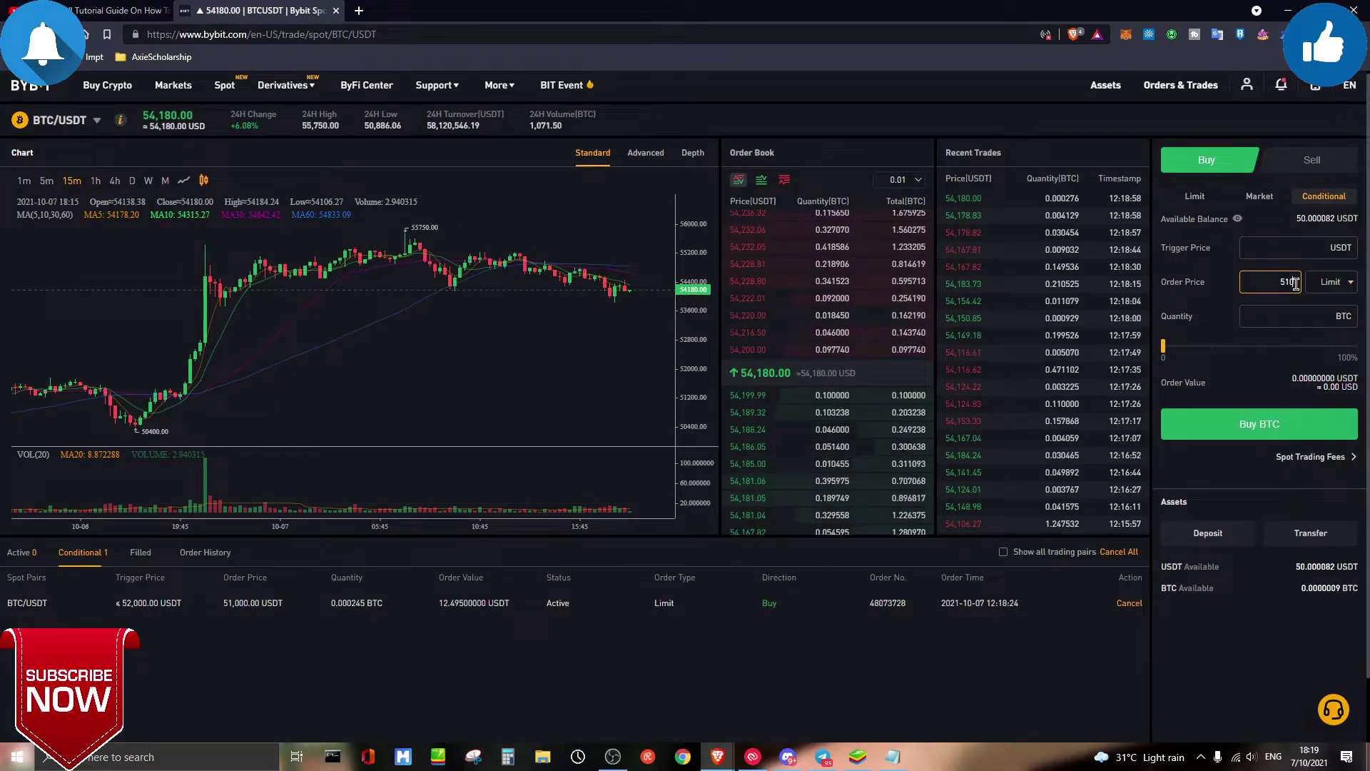
{"action": "type", "text": "000"}
{"action": "left_click", "coordinate": [1316, 251]}
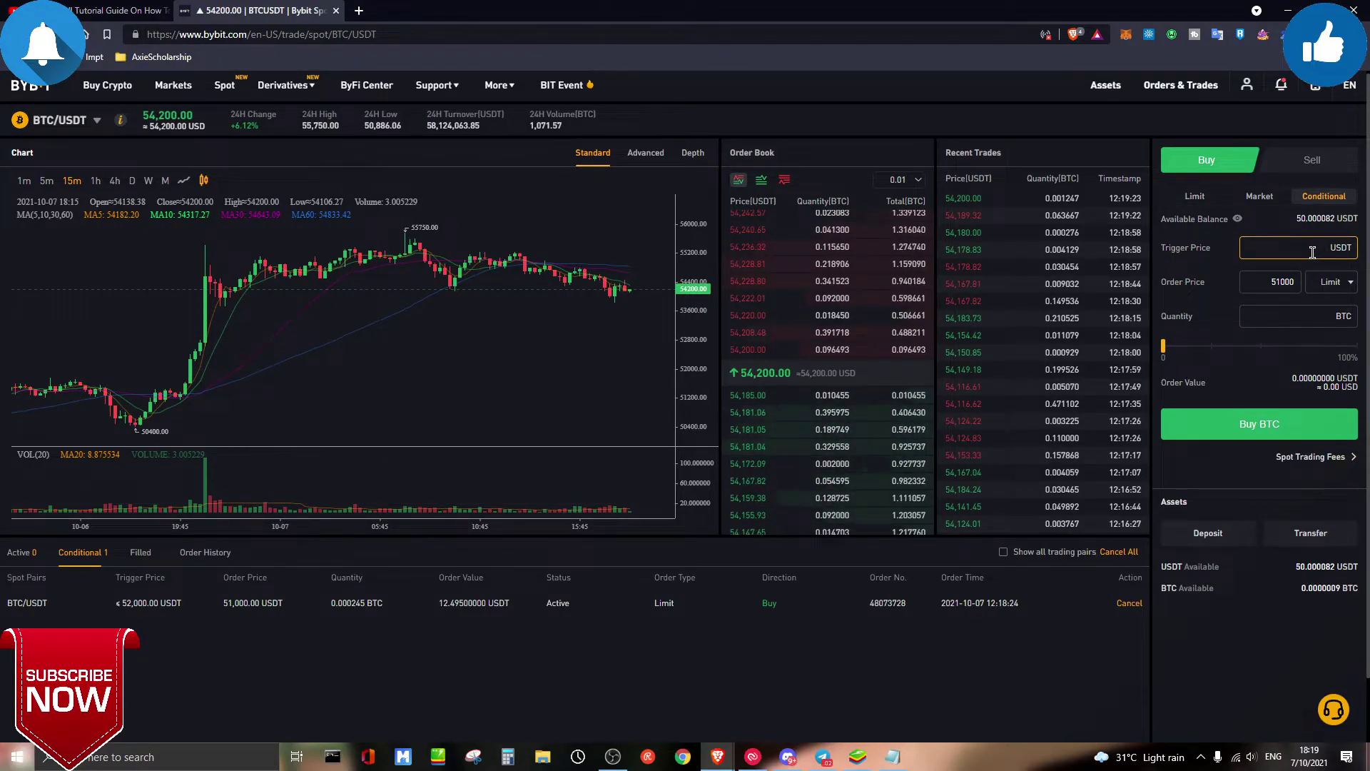
{"action": "type", "text": "54500"}
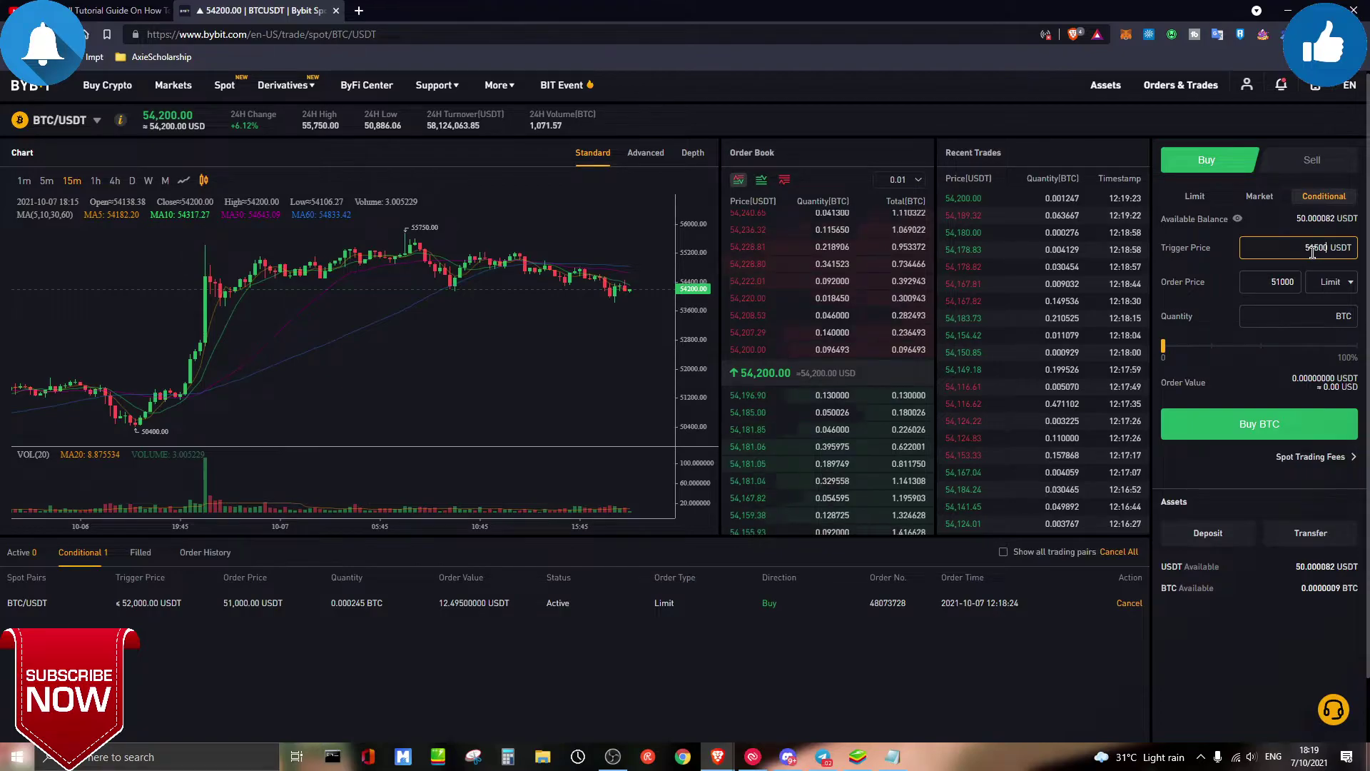
- Compare the entered trigger price, order price and empty quantity in the conditional buy form
{"action": "left_click", "coordinate": [1283, 283]}
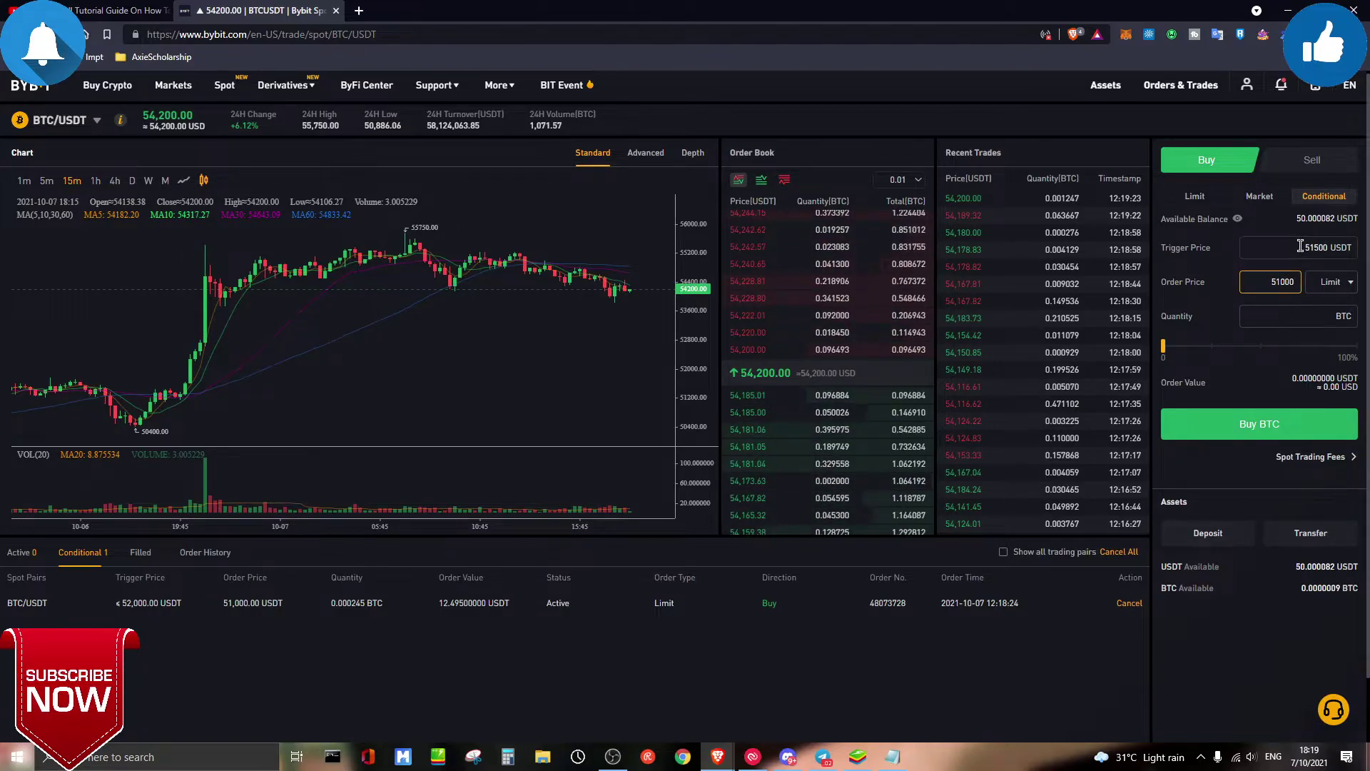
{"action": "left_click", "coordinate": [1296, 307]}
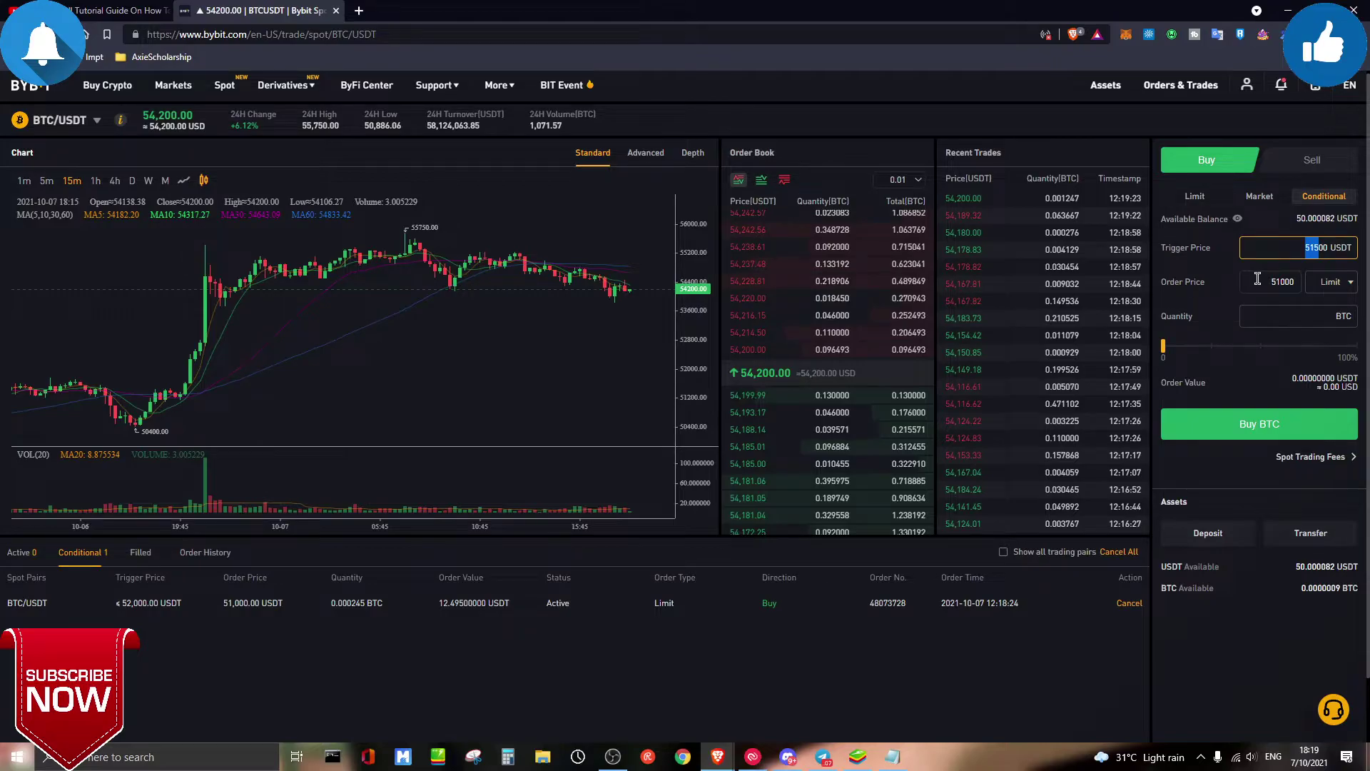
{"action": "left_click_drag", "start_coordinate": [1245, 280], "coordinate": [1306, 317]}
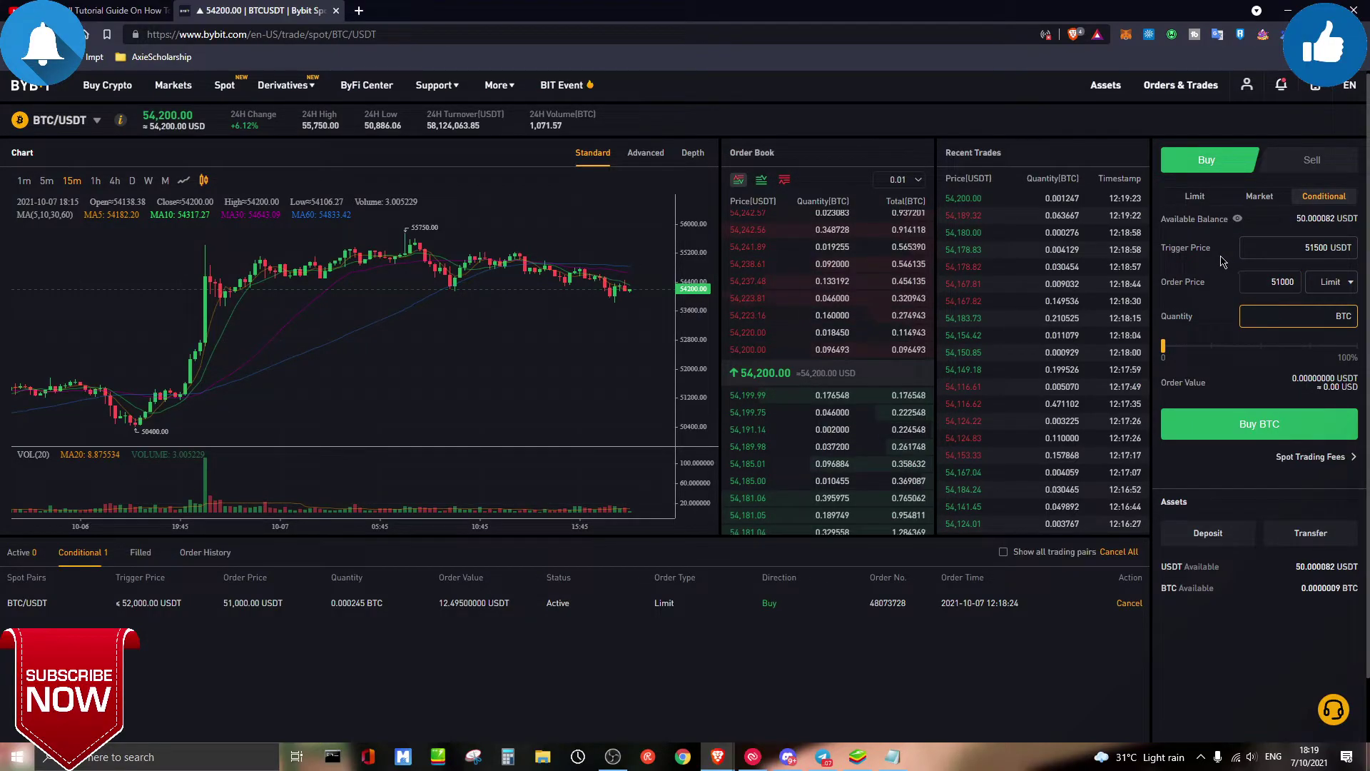
{"action": "left_click_drag", "start_coordinate": [1318, 248], "coordinate": [1281, 244]}
{"action": "left_click", "coordinate": [1282, 245]}
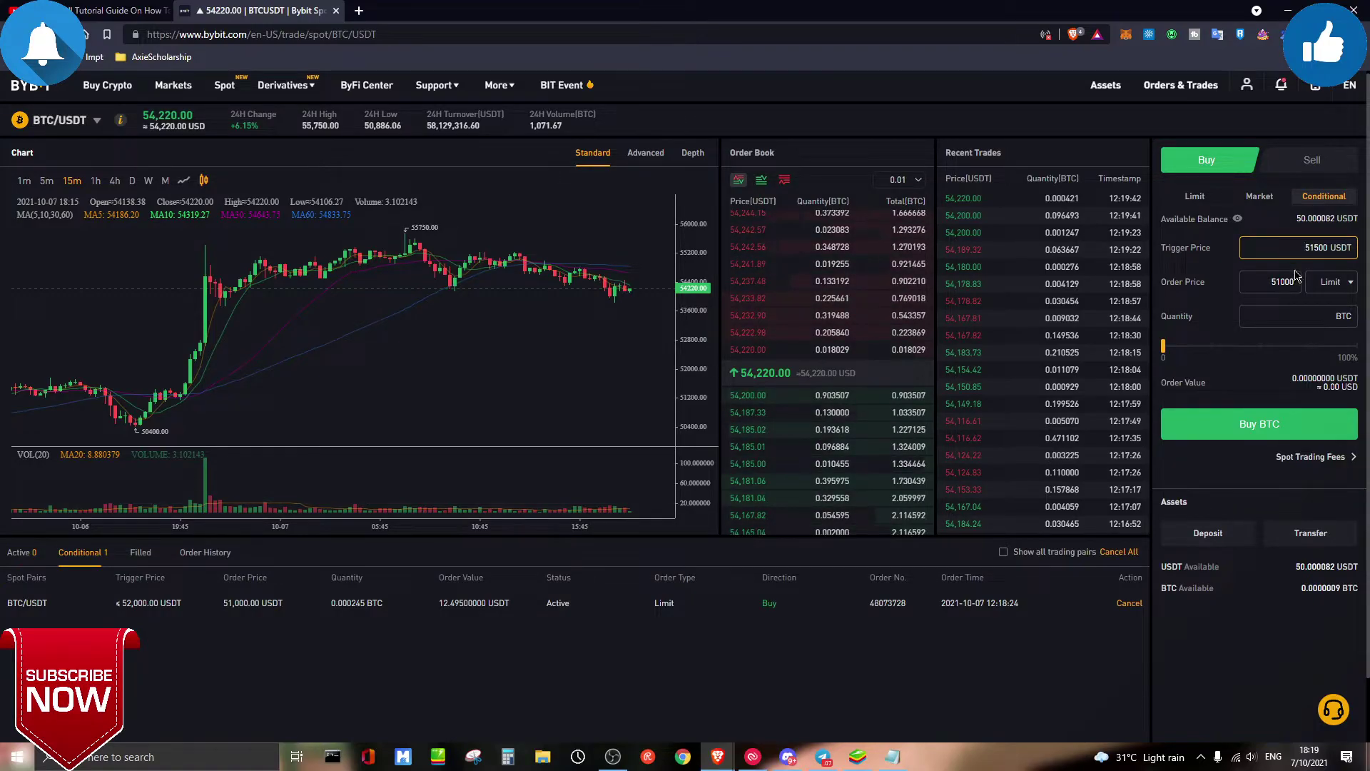
{"action": "left_click_drag", "start_coordinate": [1296, 248], "coordinate": [1327, 257]}
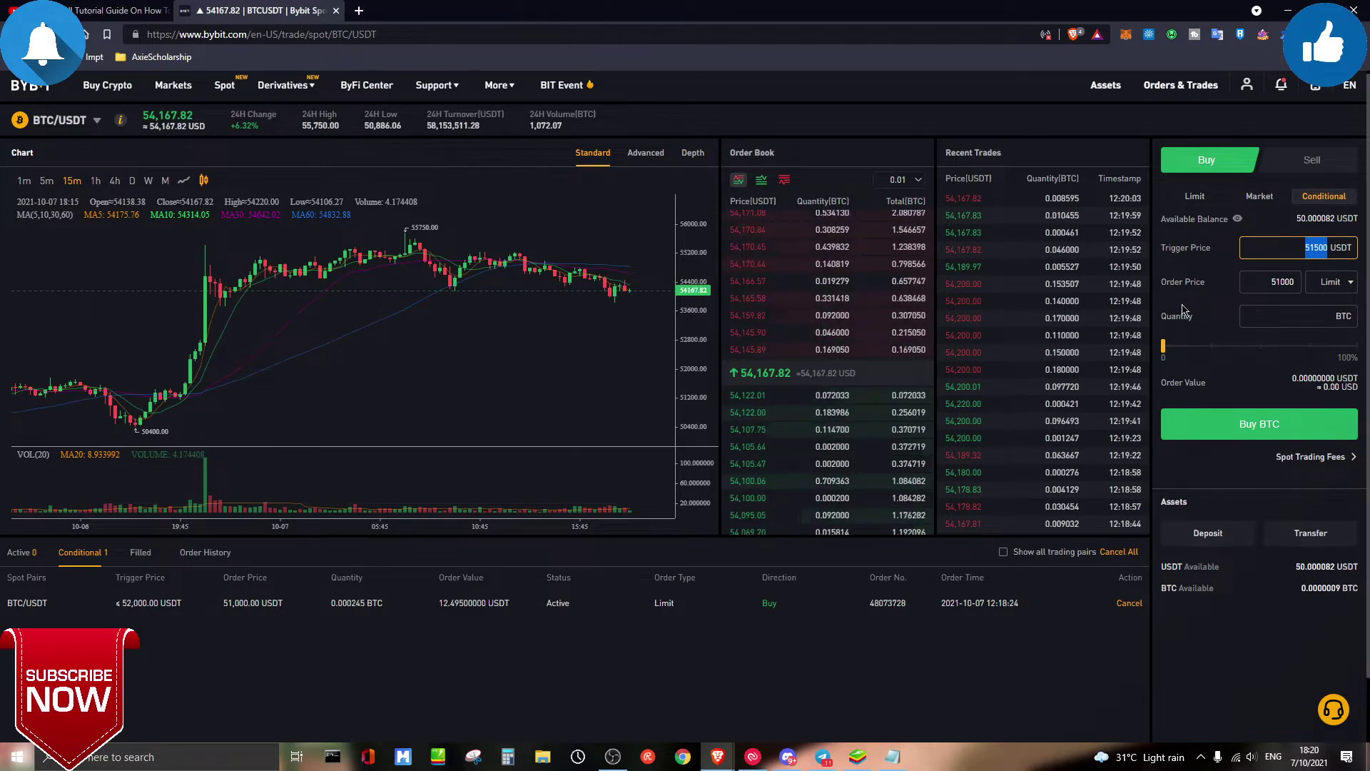
{"action": "double_click", "coordinate": [1272, 285]}
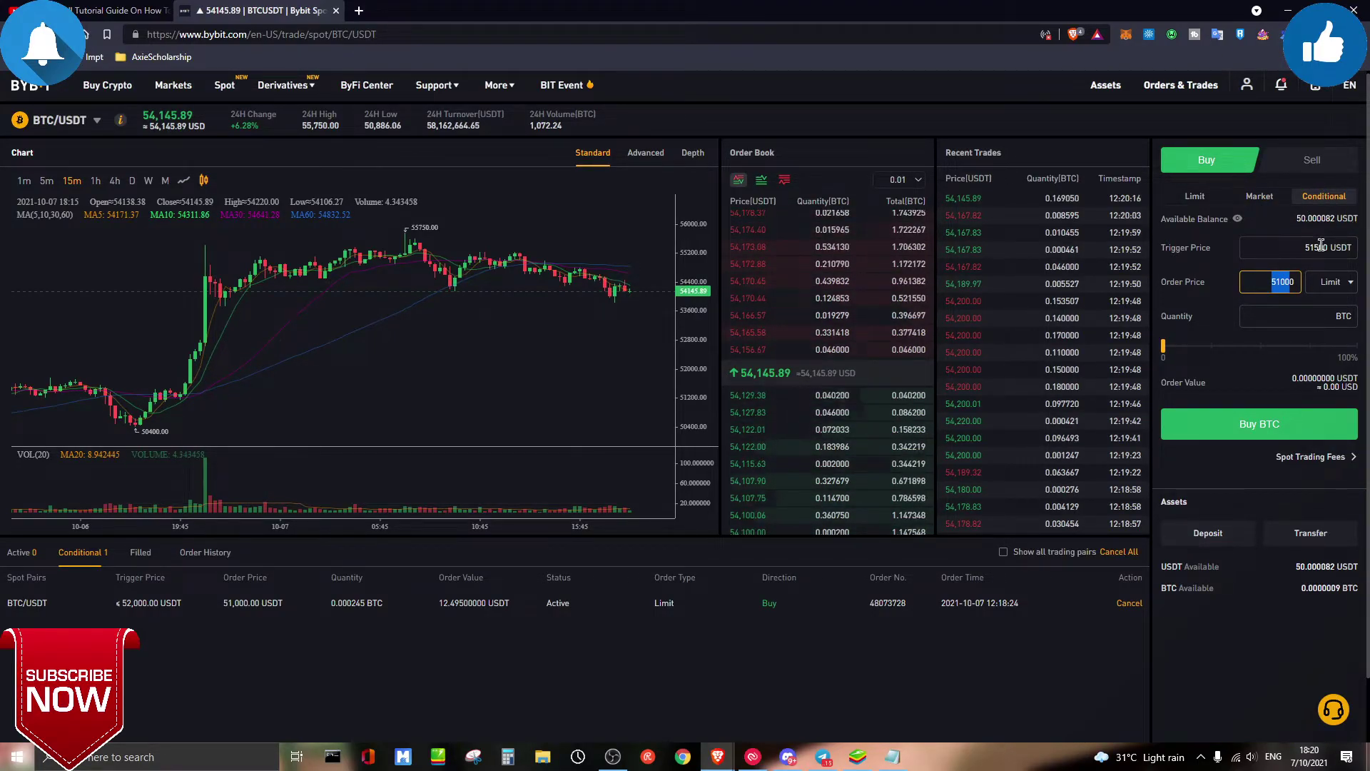
- Examine the Limit and Market choices for the conditional buy's order price, keeping Limit
{"action": "left_click", "coordinate": [1344, 289]}
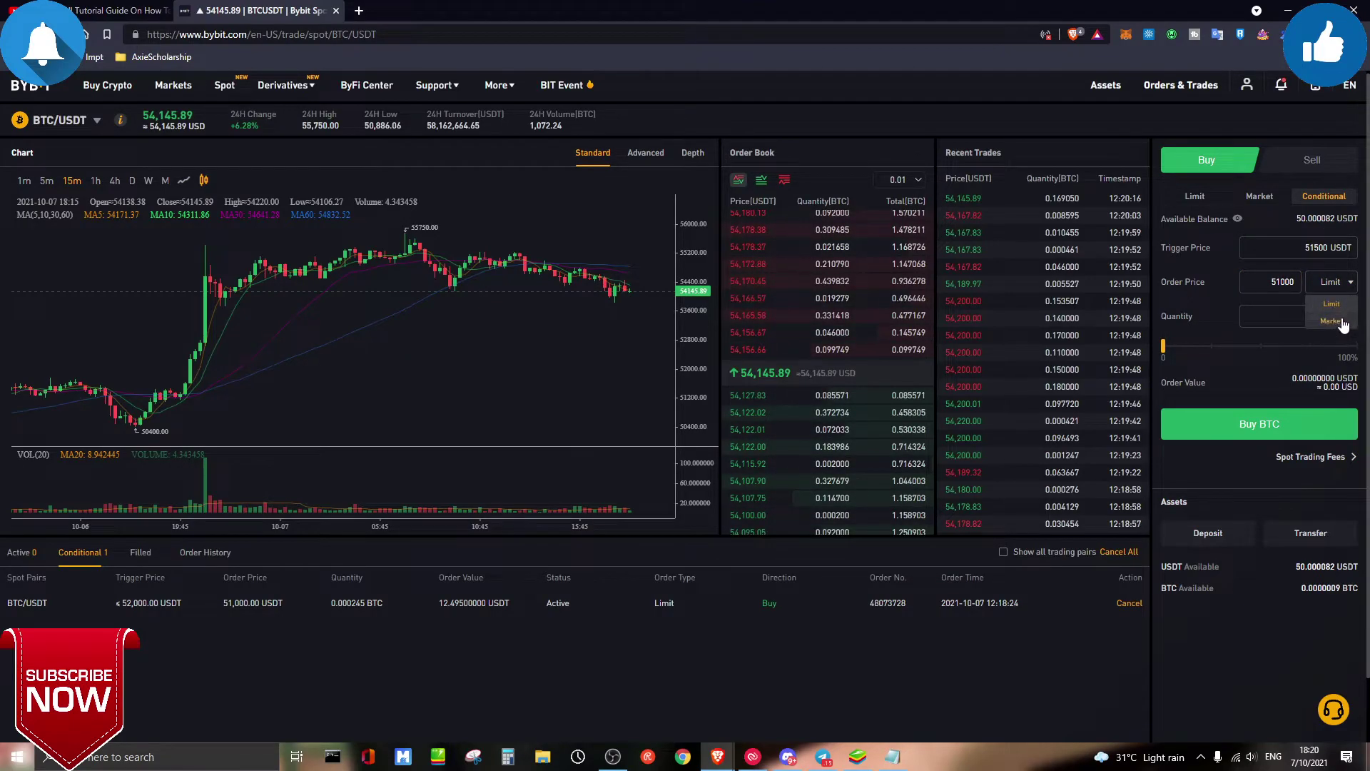
{"action": "left_click", "coordinate": [1345, 292]}
{"action": "left_click", "coordinate": [1343, 289]}
{"action": "left_click", "coordinate": [1331, 307]}
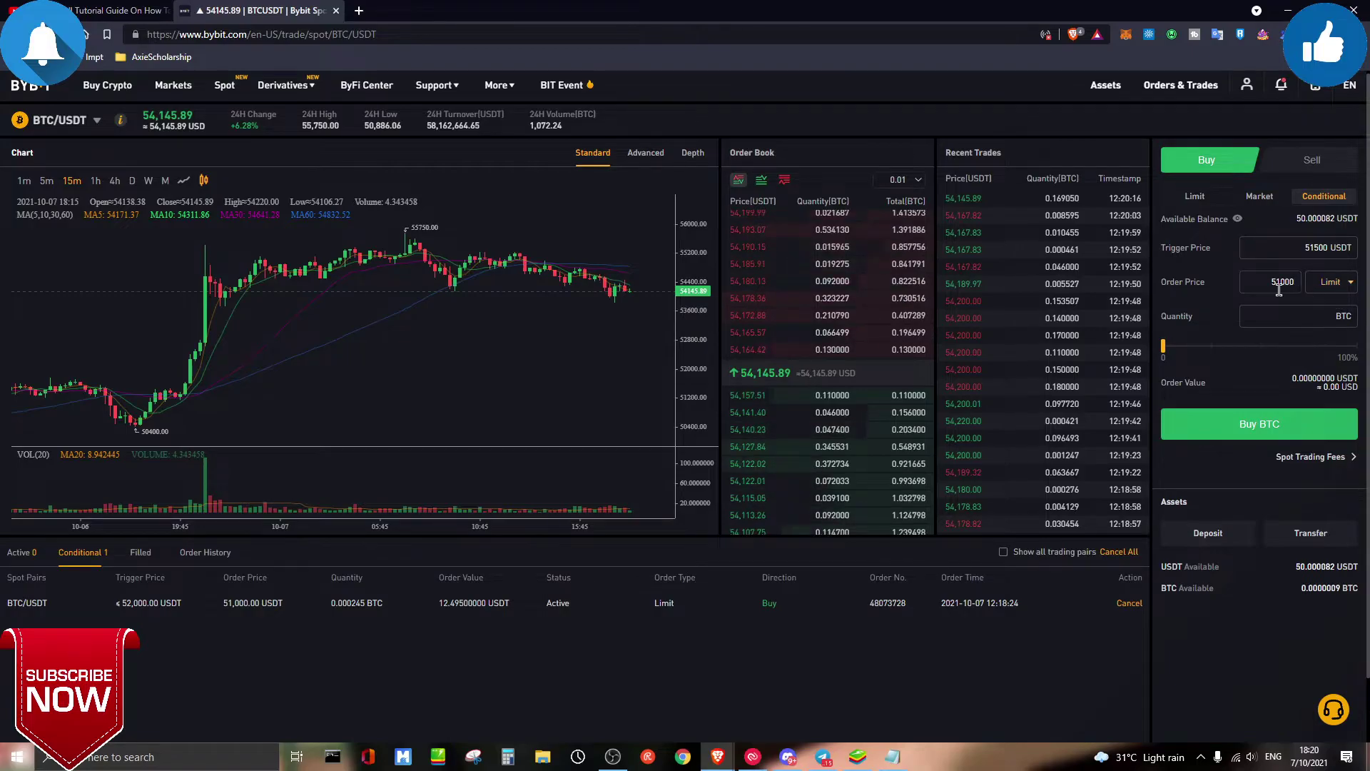
{"action": "left_click", "coordinate": [1326, 289]}
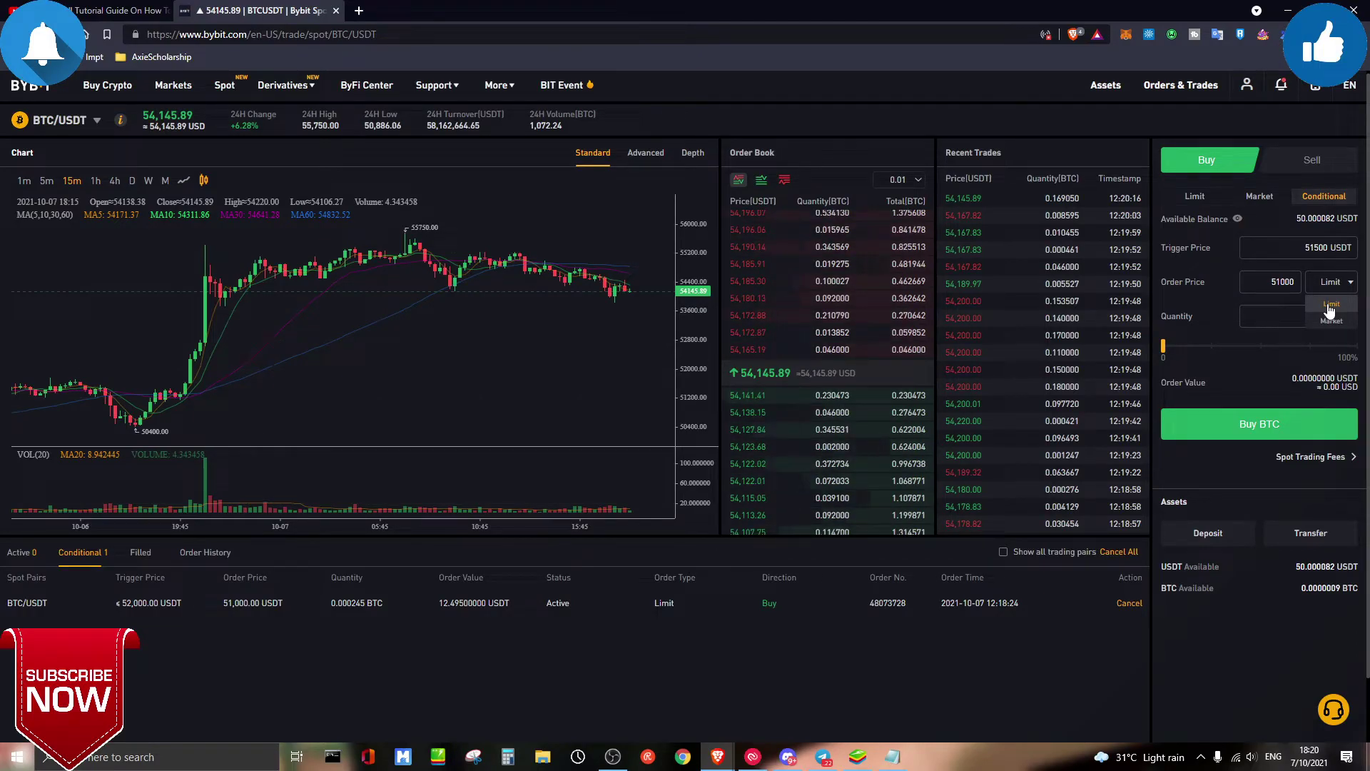
{"action": "left_click", "coordinate": [1331, 289]}
{"action": "left_click", "coordinate": [1334, 293]}
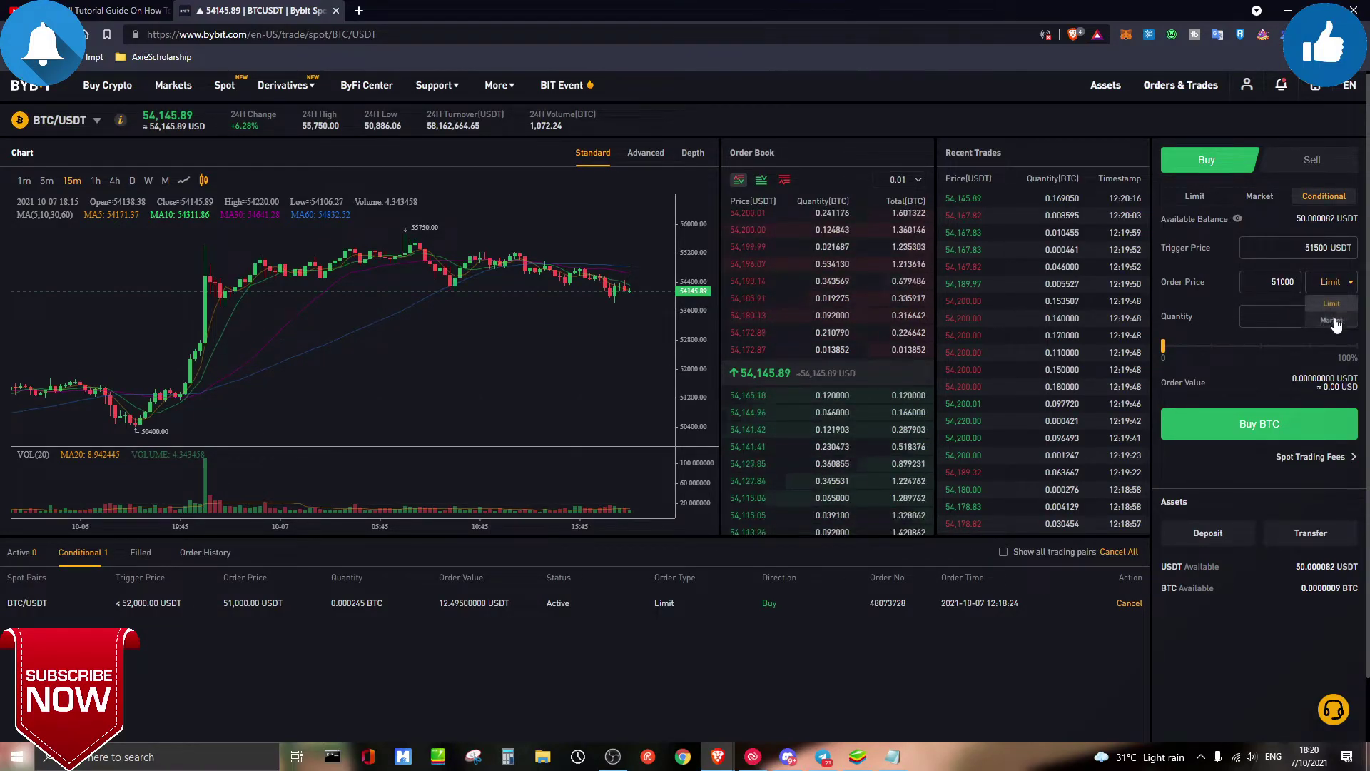
- Pick the last traded price from the order book as the order price, and reset the order price to 51000 USDT
{"action": "left_click", "coordinate": [769, 377]}
{"action": "left_click_drag", "start_coordinate": [1281, 255], "coordinate": [1333, 261]}
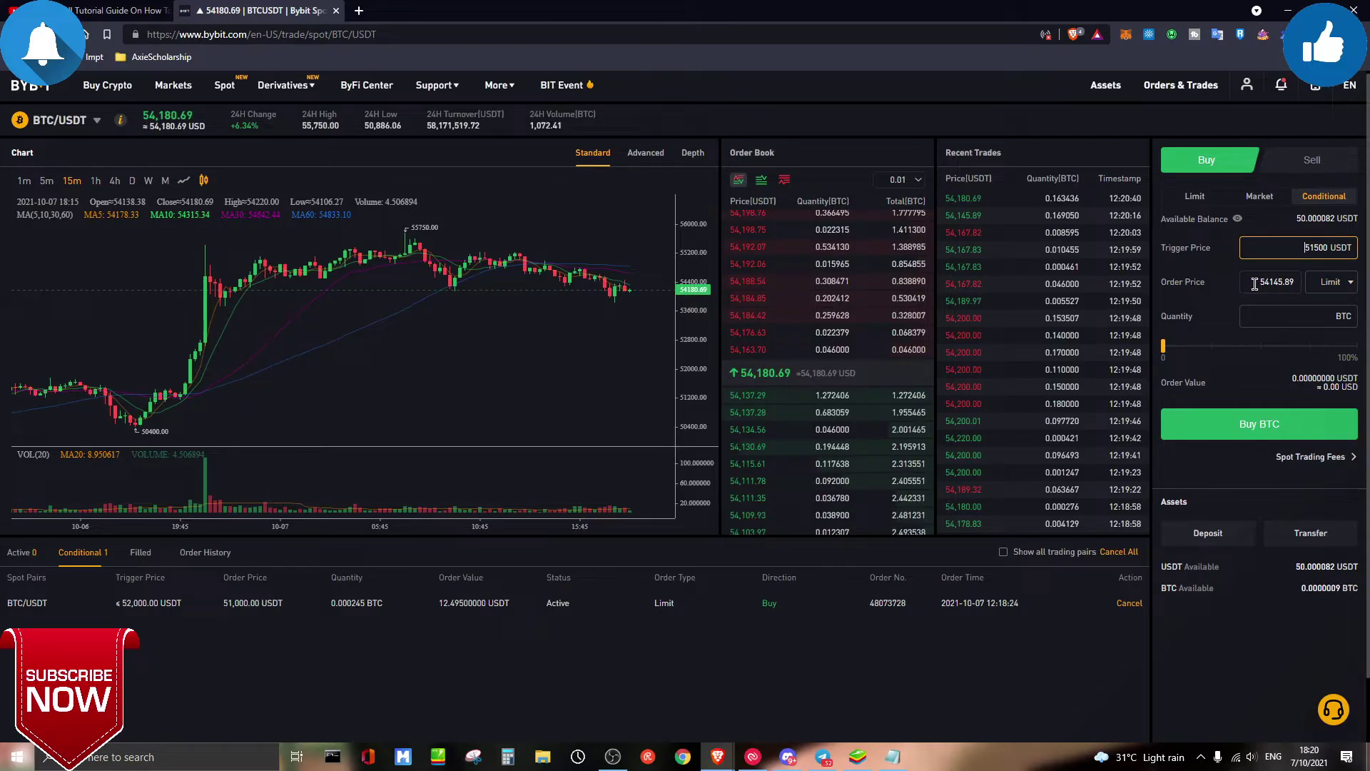
{"action": "double_click", "coordinate": [1291, 282]}
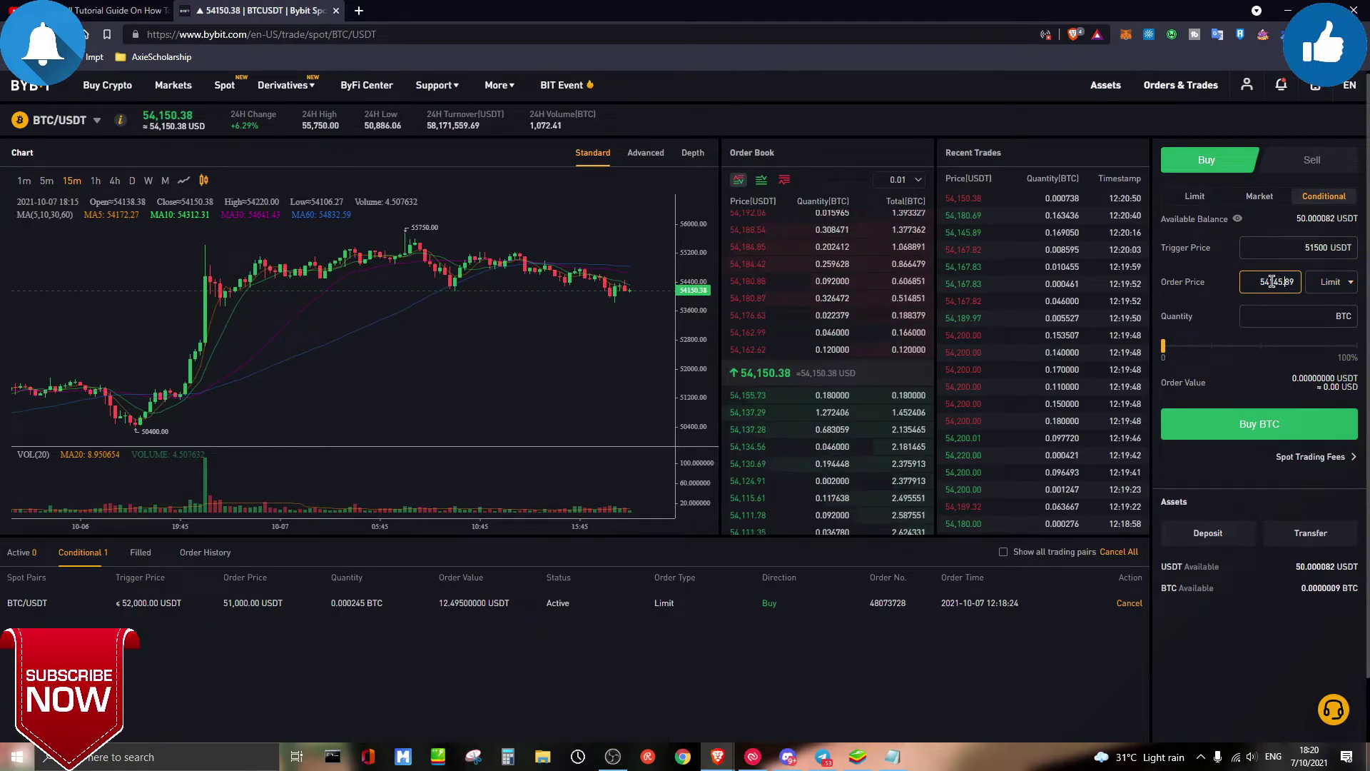
{"action": "type", "text": "5"}
{"action": "key", "text": "BackSpace"}
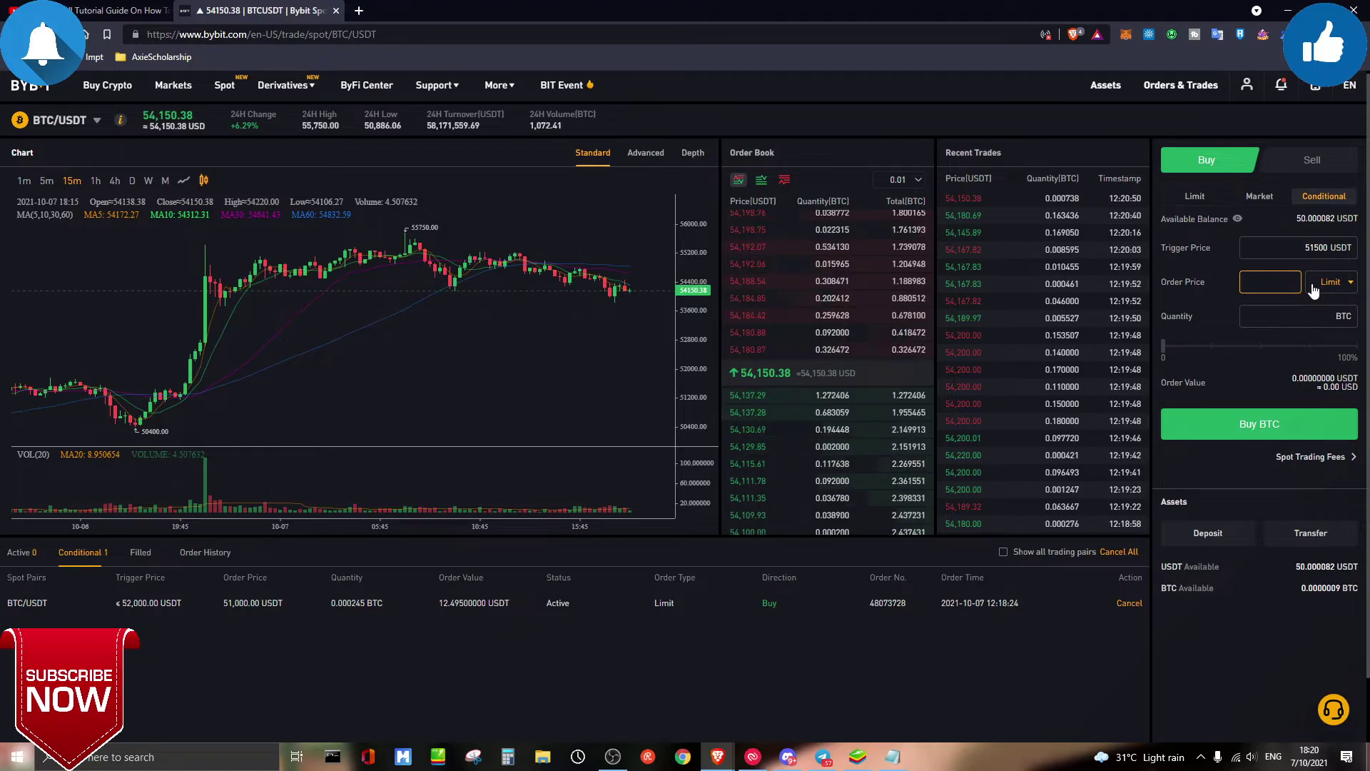
{"action": "type", "text": "51000"}
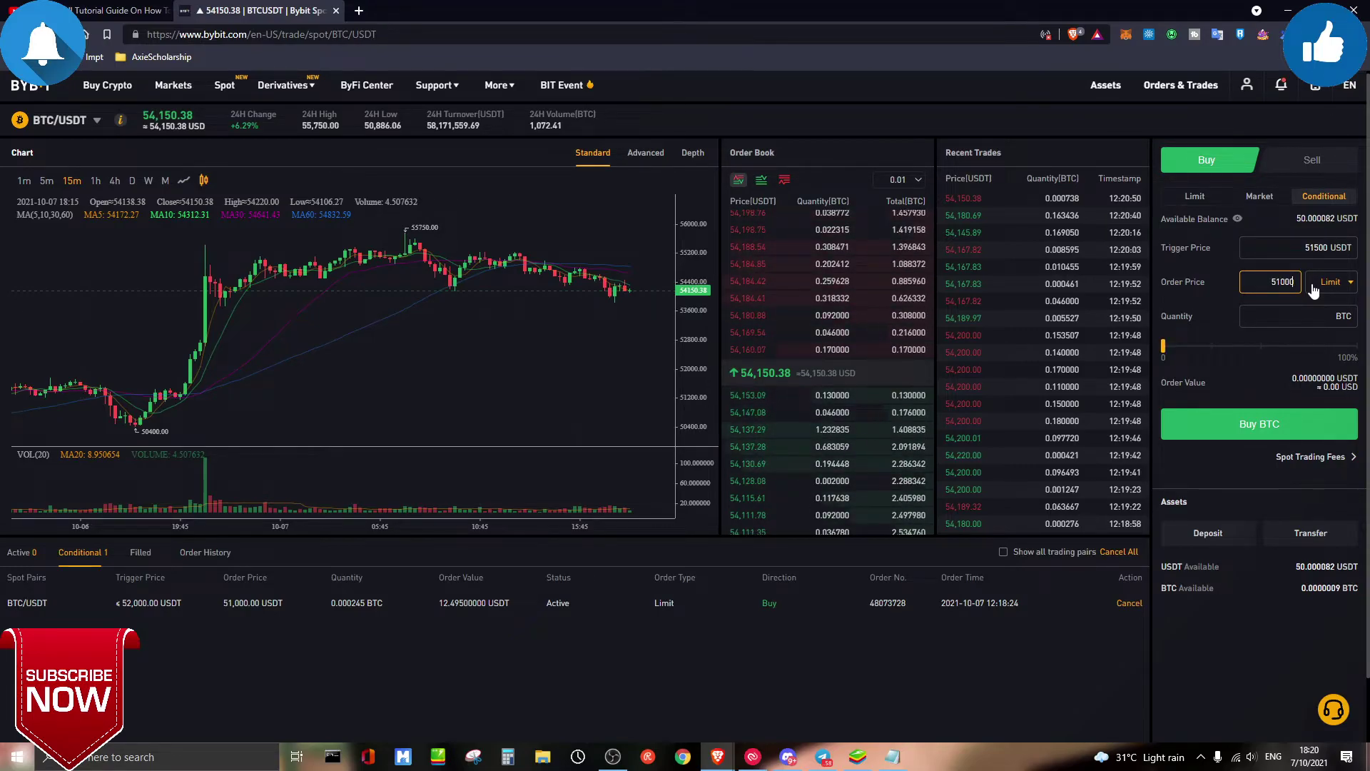
- Reread the conditional buy's trigger price and limit order price
{"action": "left_click", "coordinate": [1291, 249]}
{"action": "double_click", "coordinate": [1250, 286]}
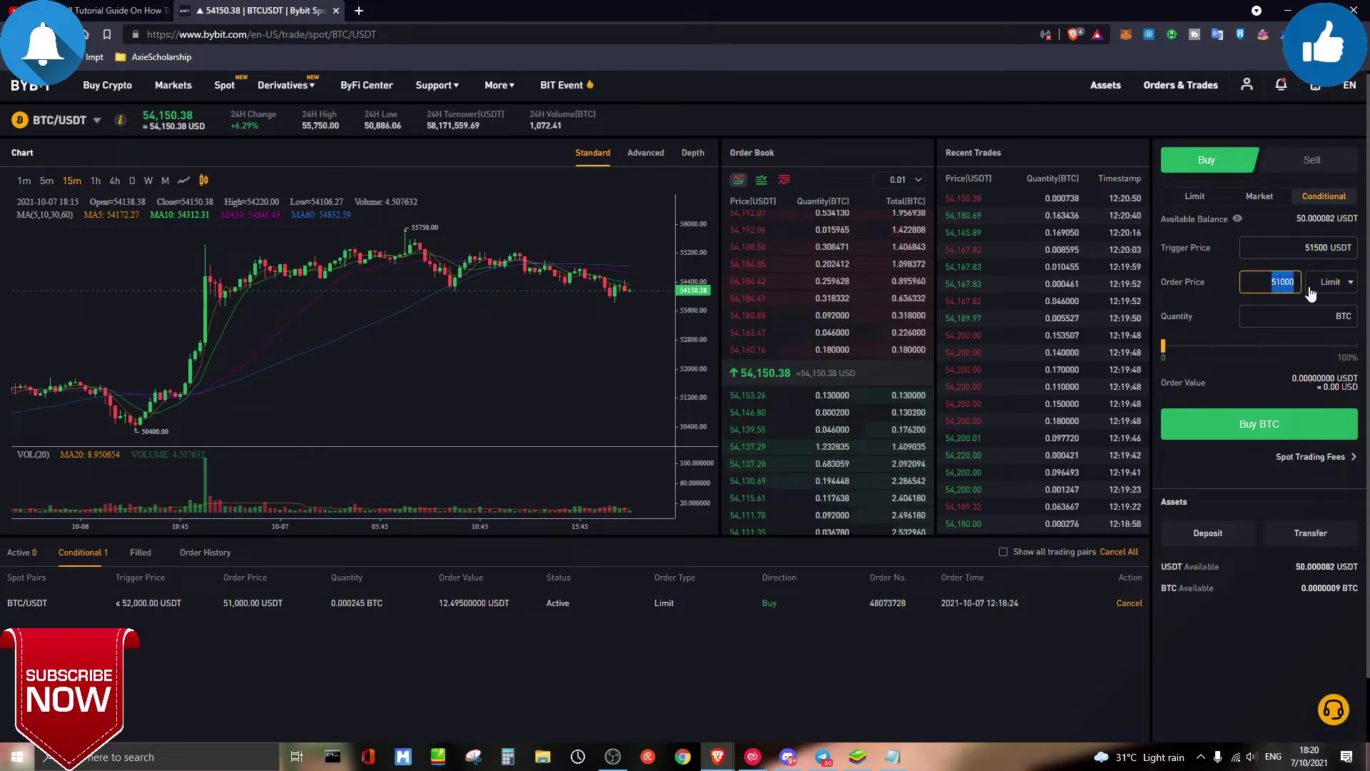
{"action": "left_click", "coordinate": [1277, 284]}
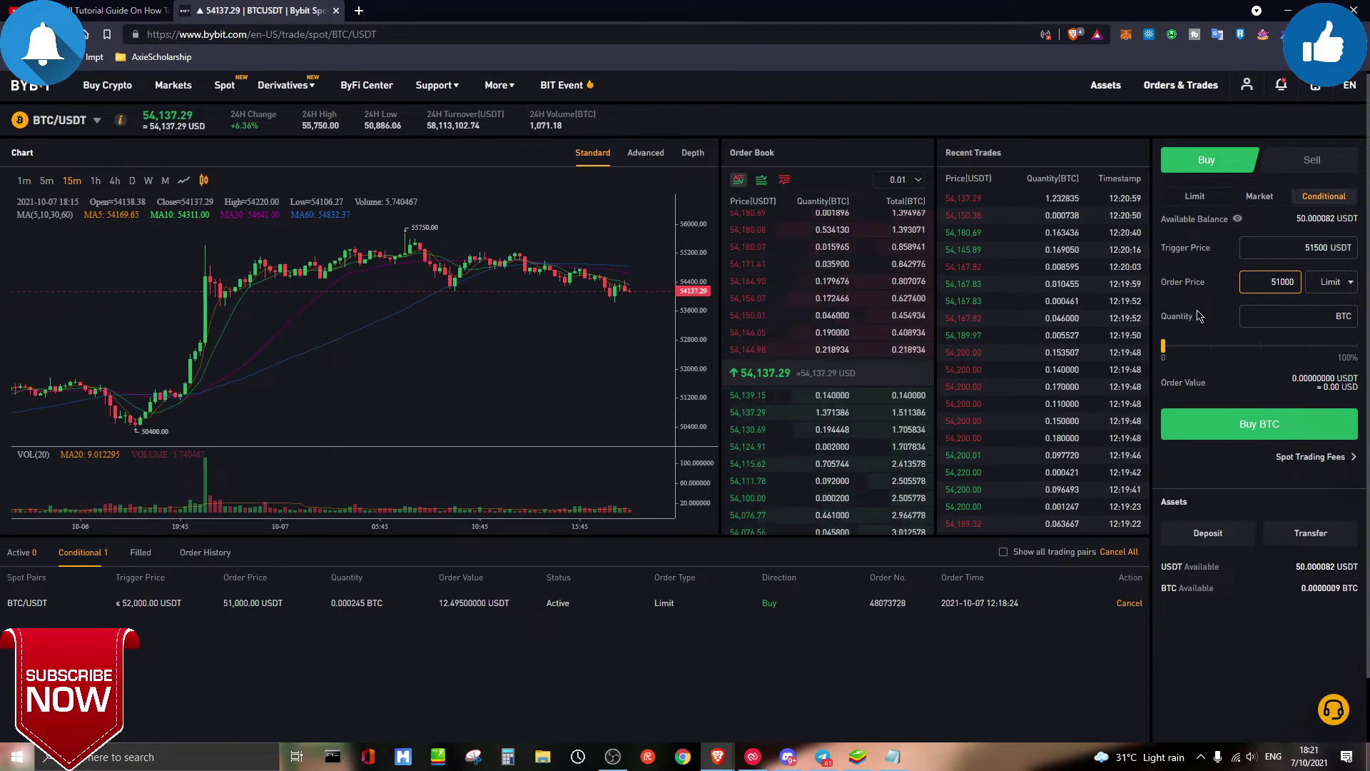
{"action": "double_click", "coordinate": [1281, 282]}
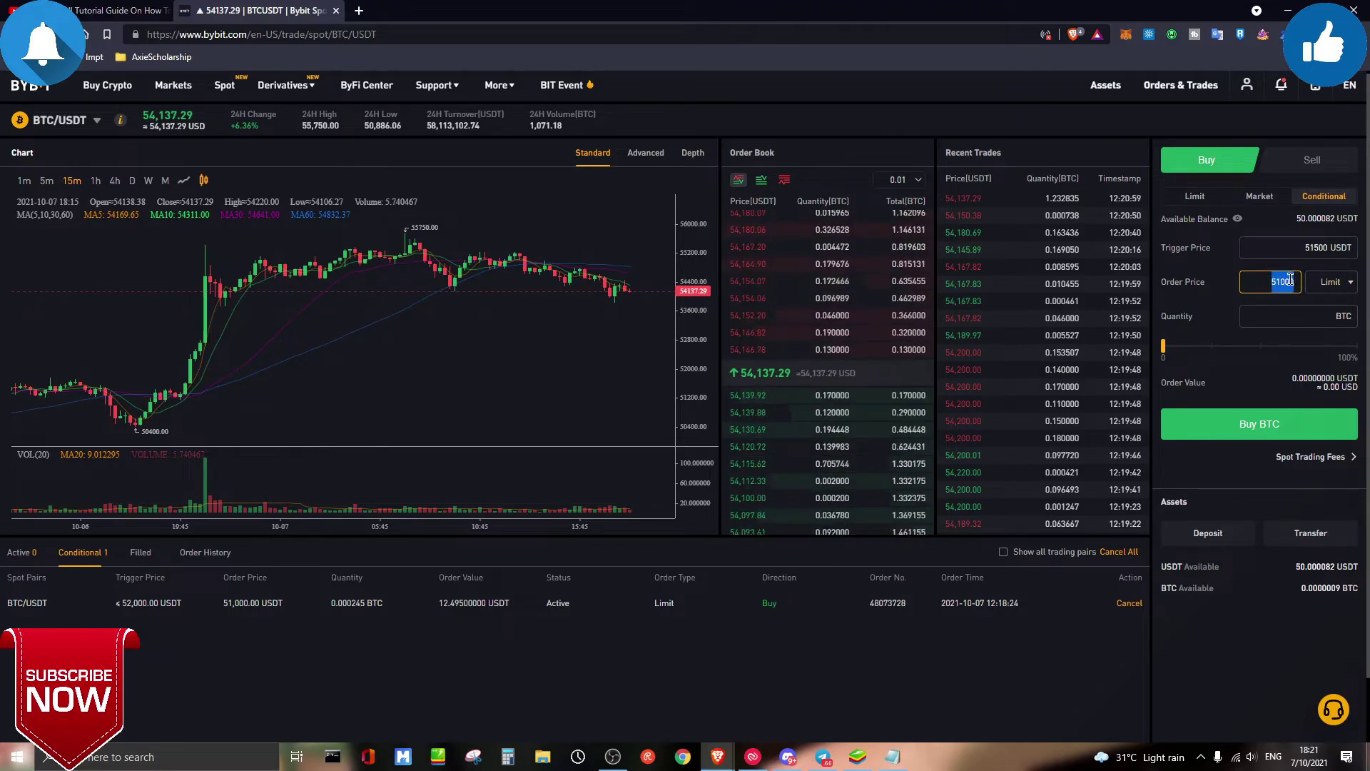
{"action": "left_click", "coordinate": [1276, 283]}
{"action": "left_click_drag", "start_coordinate": [1269, 283], "coordinate": [1302, 282]}
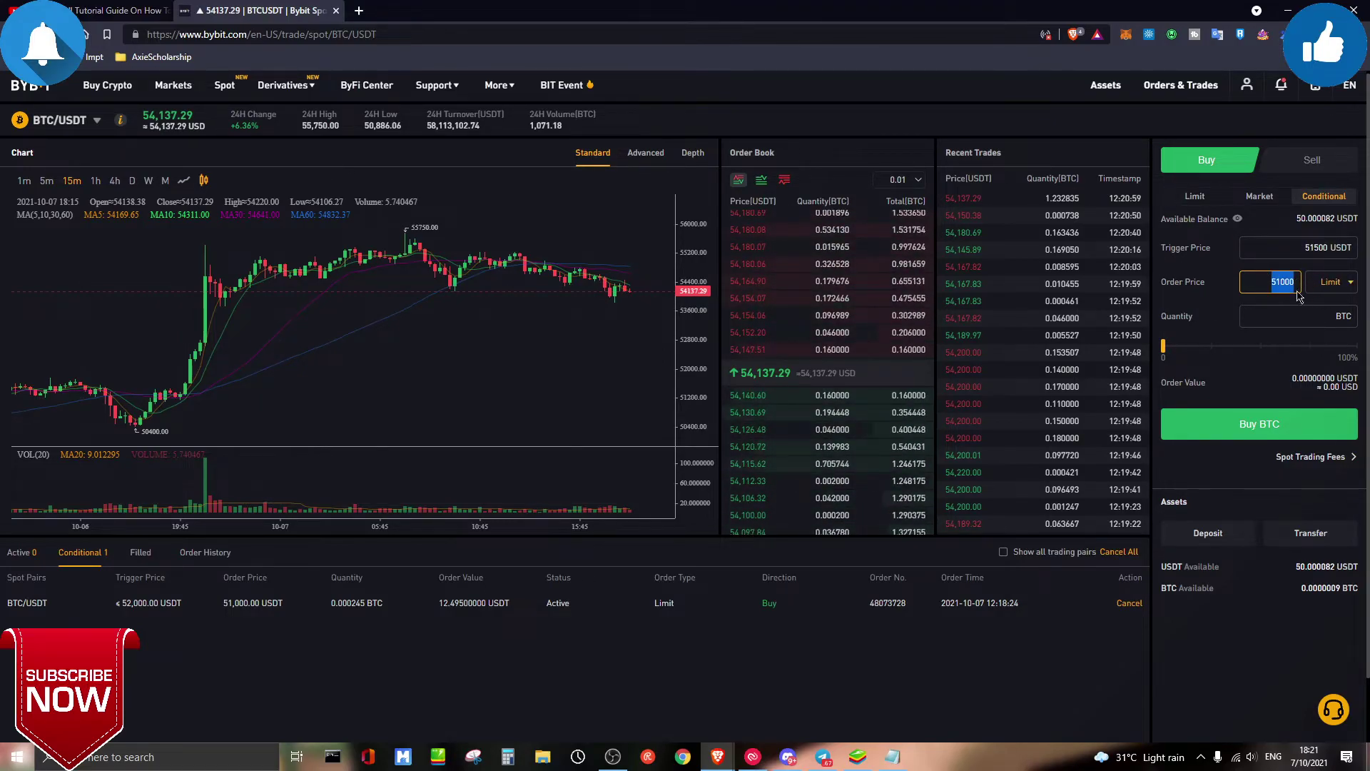
- Change the conditional buy's order price type to Market and review its trigger price
{"action": "left_click", "coordinate": [1331, 282]}
{"action": "left_click", "coordinate": [1326, 321]}
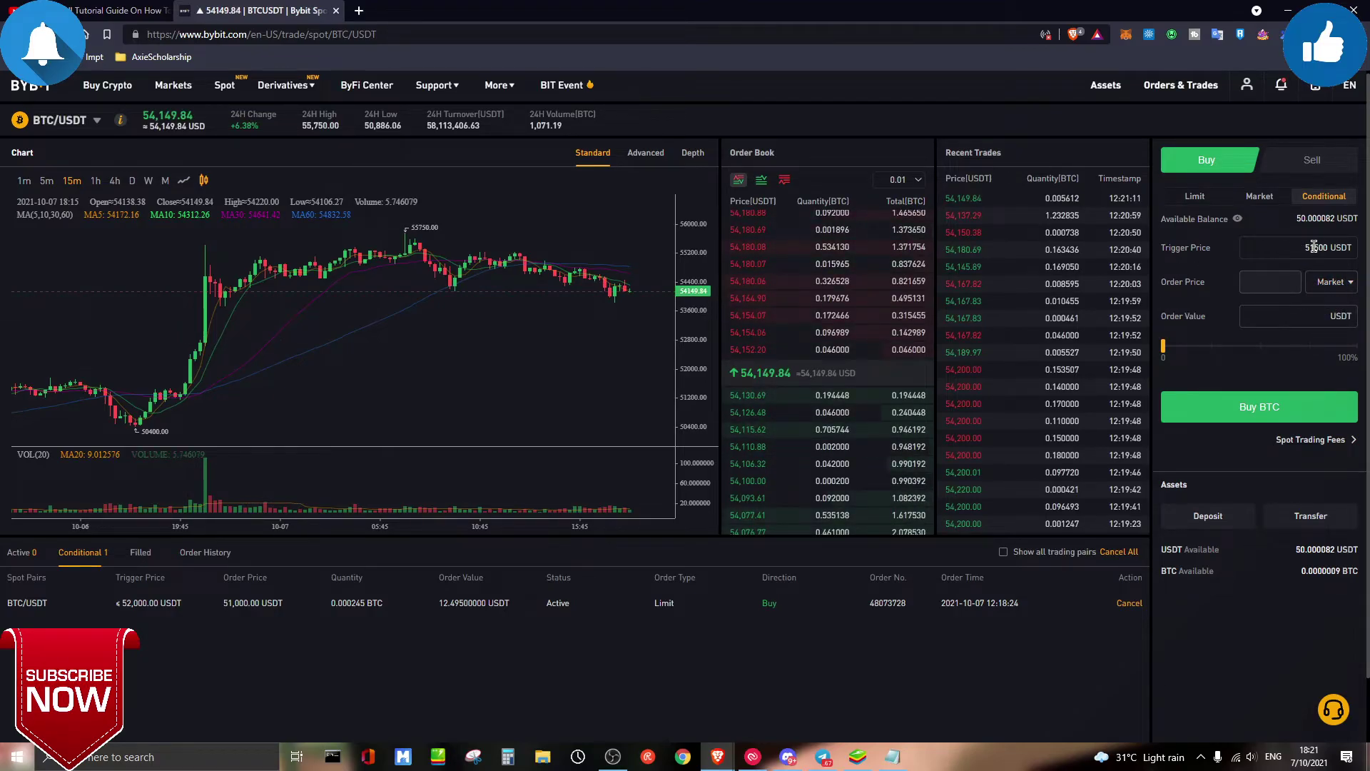
{"action": "left_click", "coordinate": [1344, 278]}
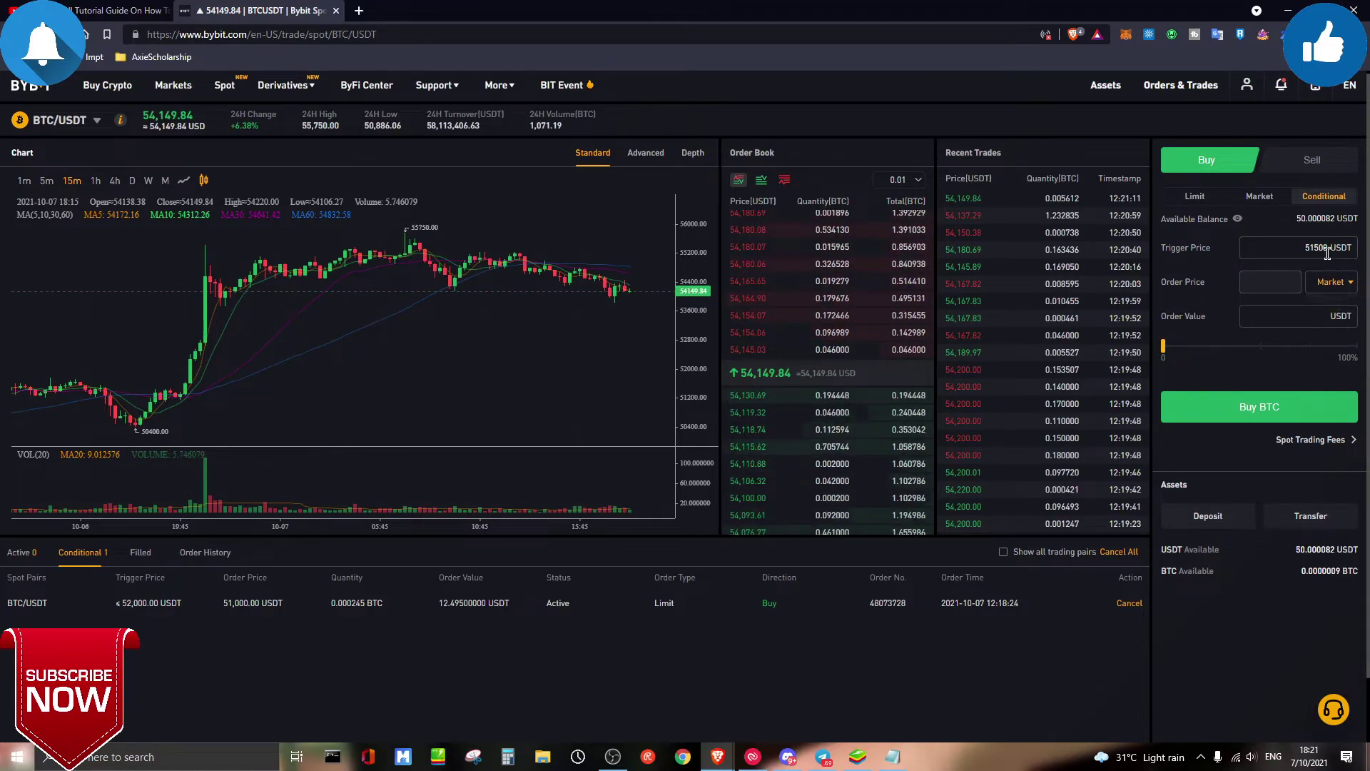
{"action": "double_click", "coordinate": [1315, 248]}
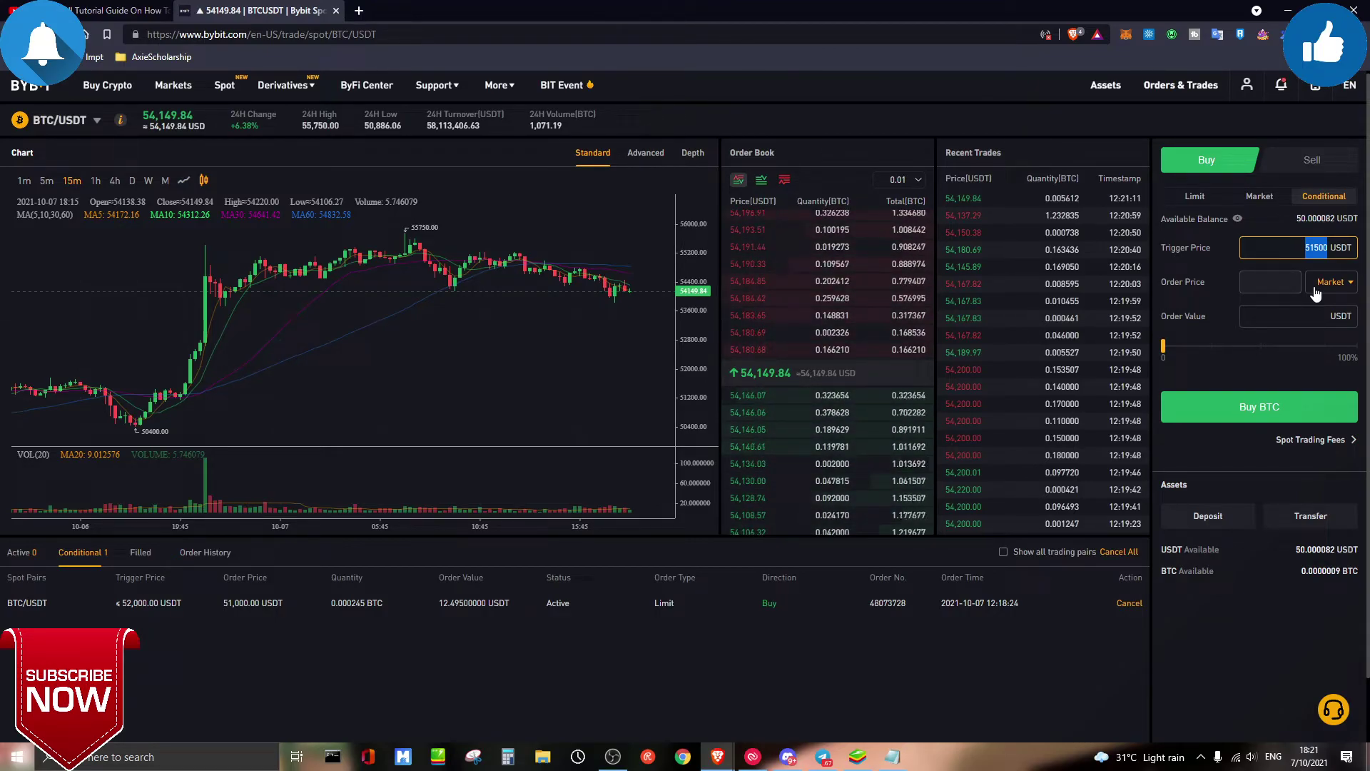
{"action": "left_click", "coordinate": [1295, 251]}
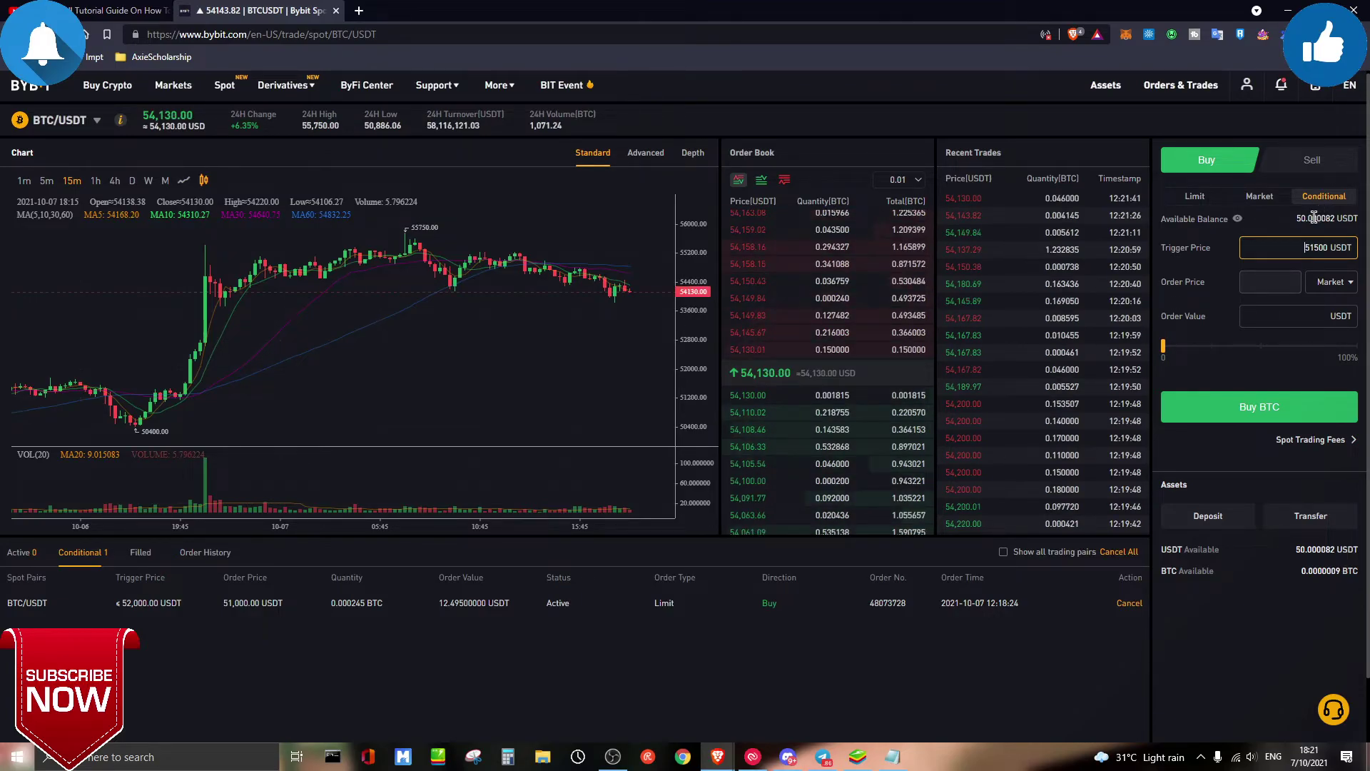
{"action": "left_click_drag", "start_coordinate": [1270, 247], "coordinate": [1356, 251]}
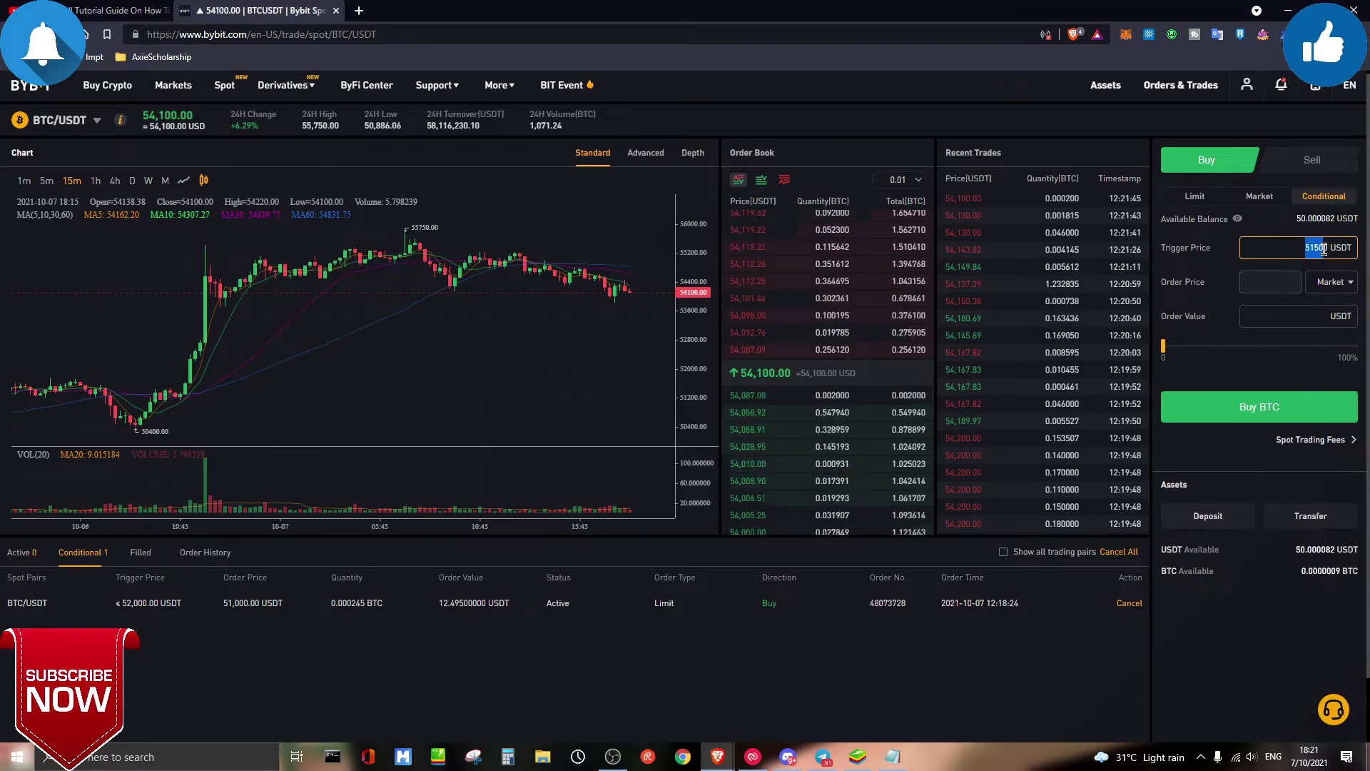
{"action": "left_click", "coordinate": [1303, 249]}
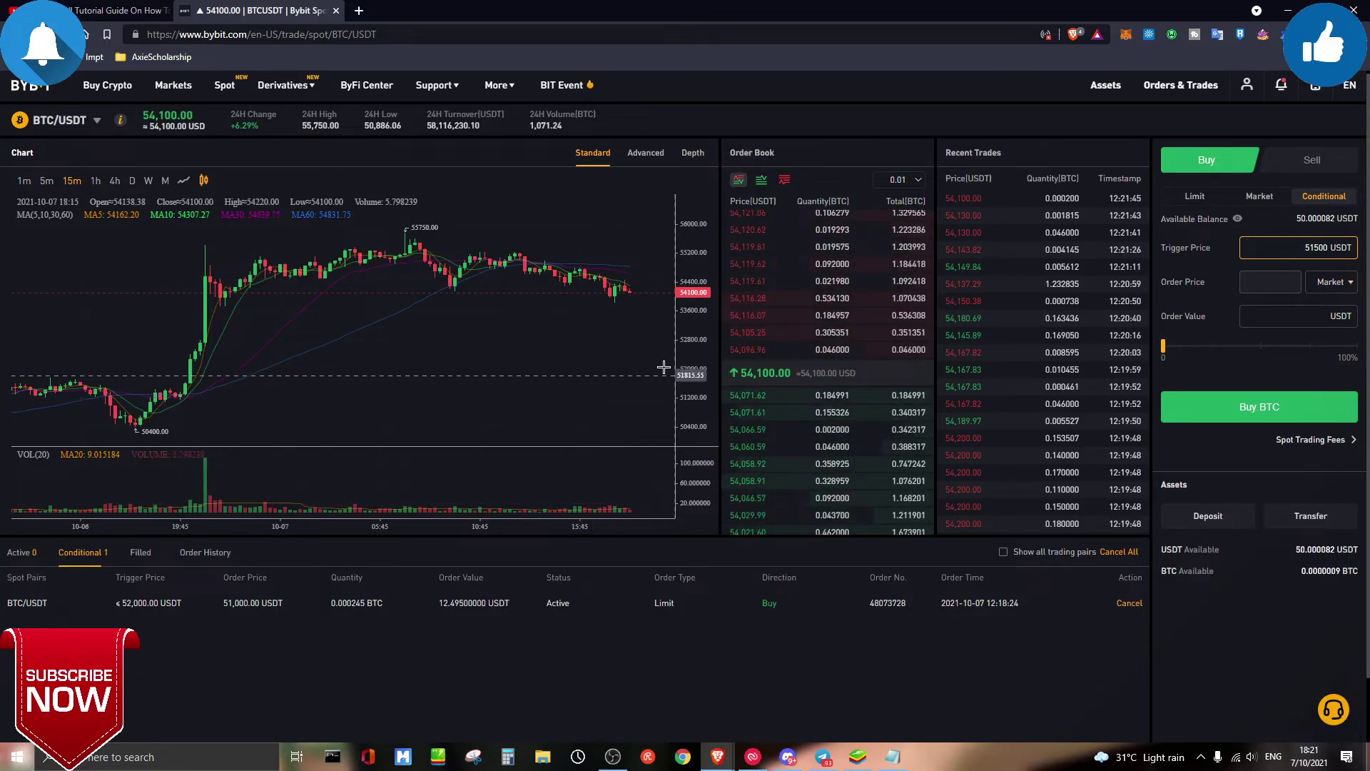
- Set the conditional buy's order price type to Limit
{"action": "left_click", "coordinate": [1332, 282]}
{"action": "left_click", "coordinate": [1332, 306]}
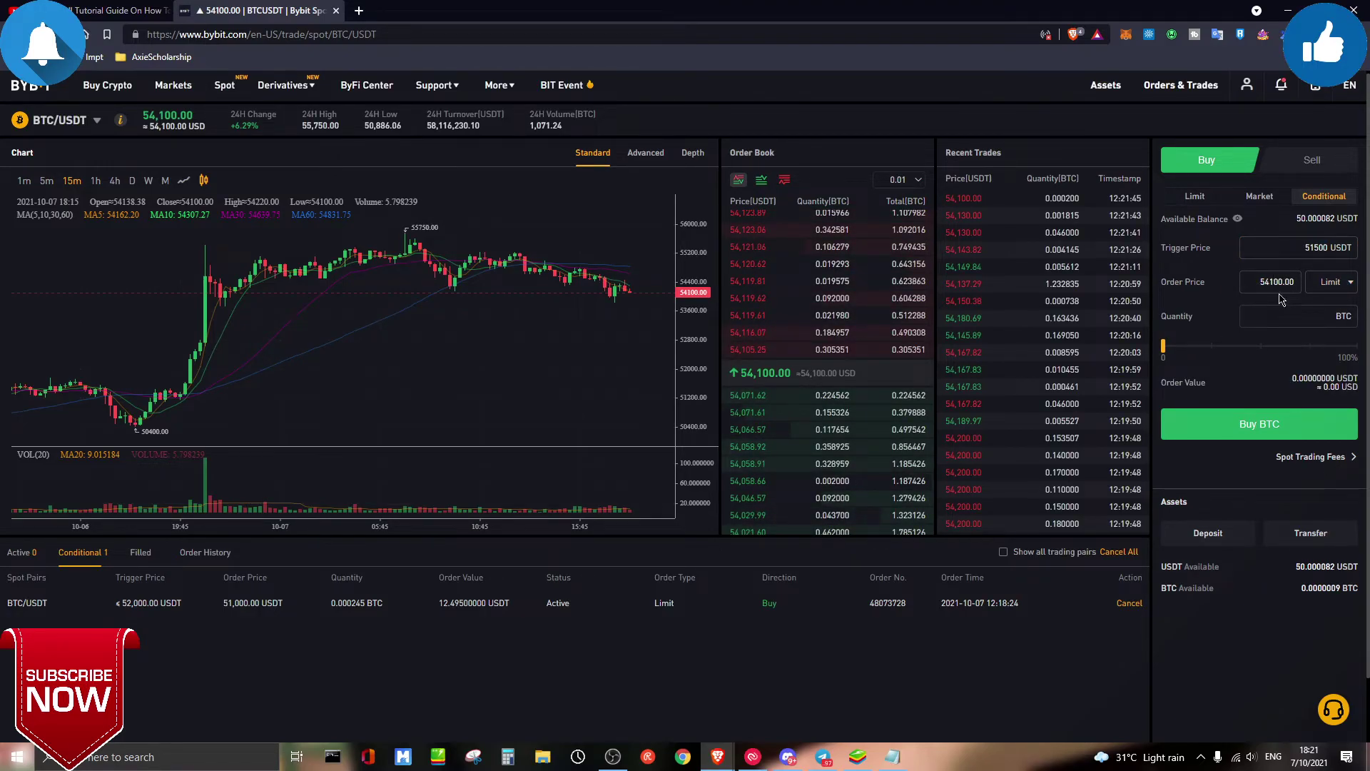
{"action": "left_click", "coordinate": [1314, 293]}
{"action": "left_click", "coordinate": [1320, 307]}
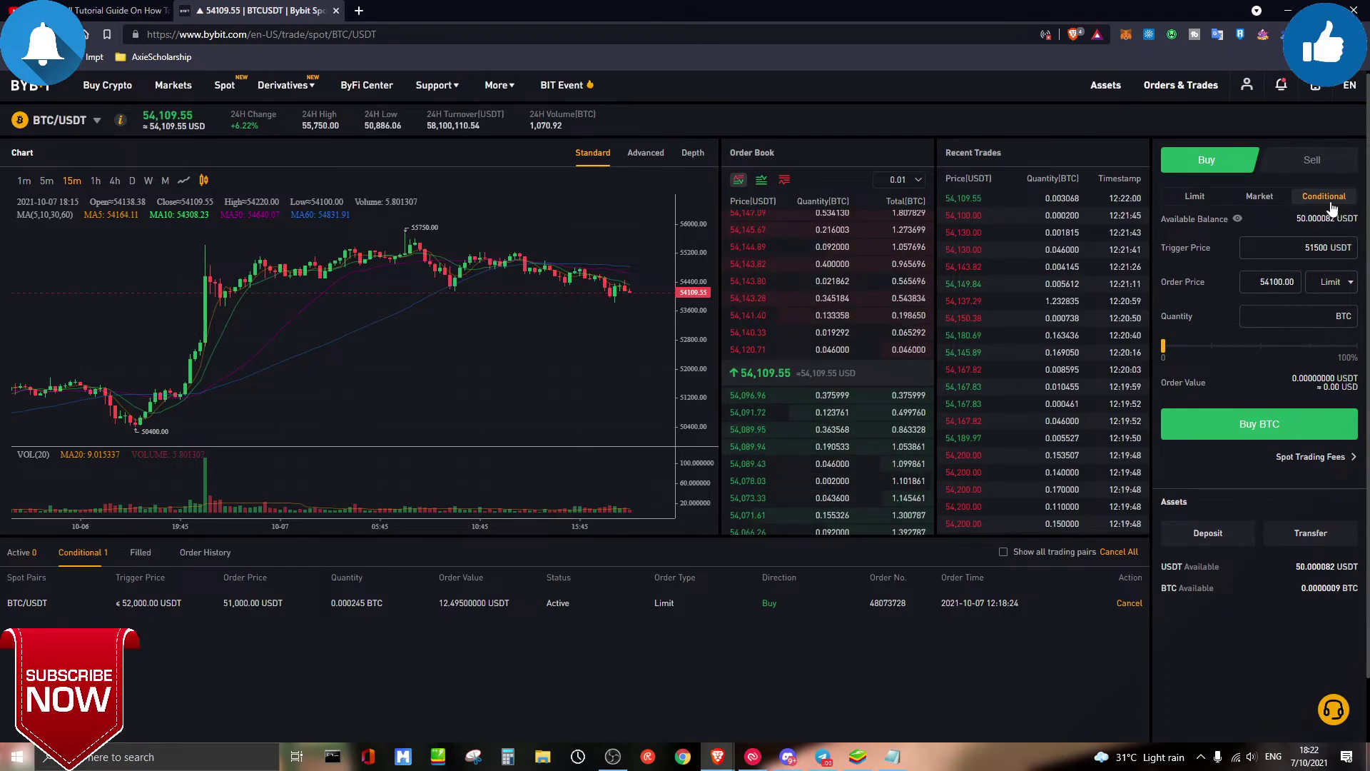
- View the conditional sell form for BTC and return to the buy form
{"action": "left_click", "coordinate": [1274, 163]}
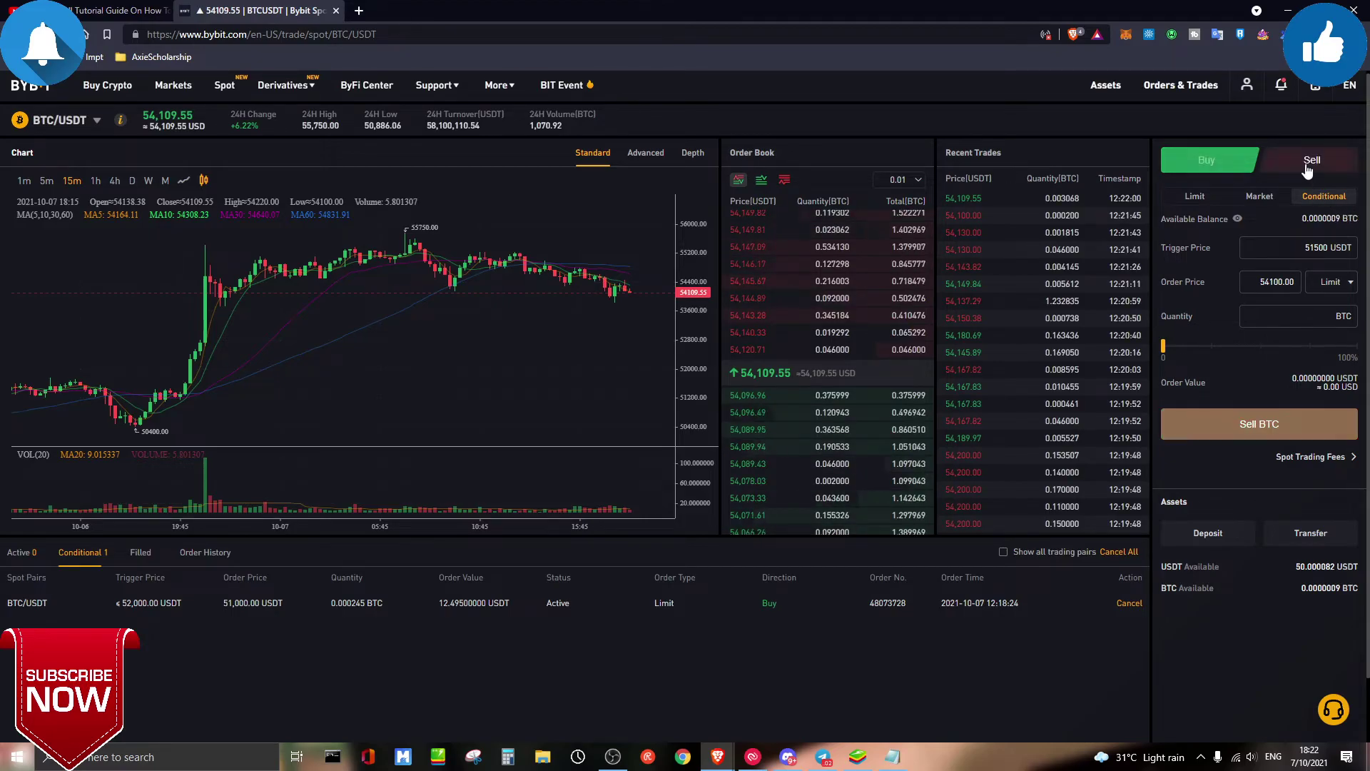
{"action": "left_click", "coordinate": [1231, 170]}
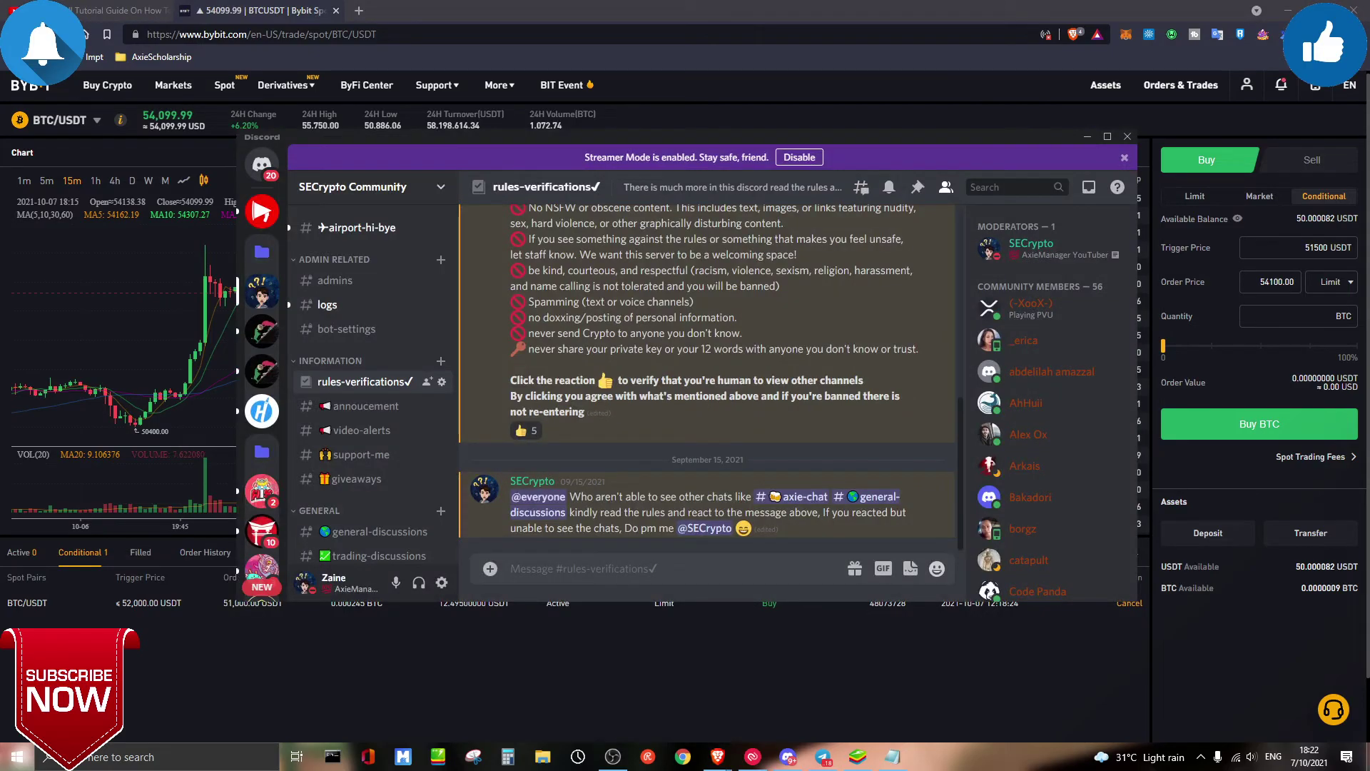
- Switch to Discord, showing the rules-verifications channel of the SECrypto Community server
{"action": "key", "text": "alt+Tab"}
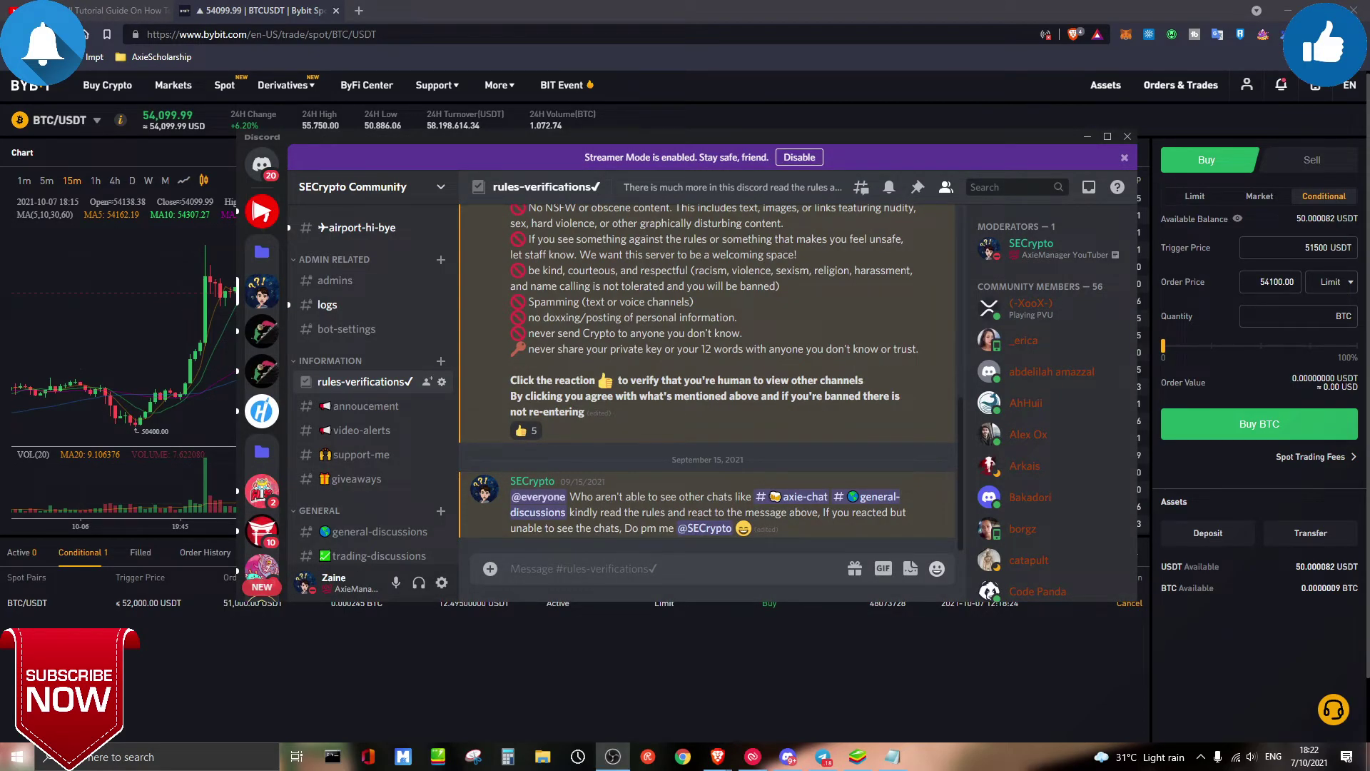